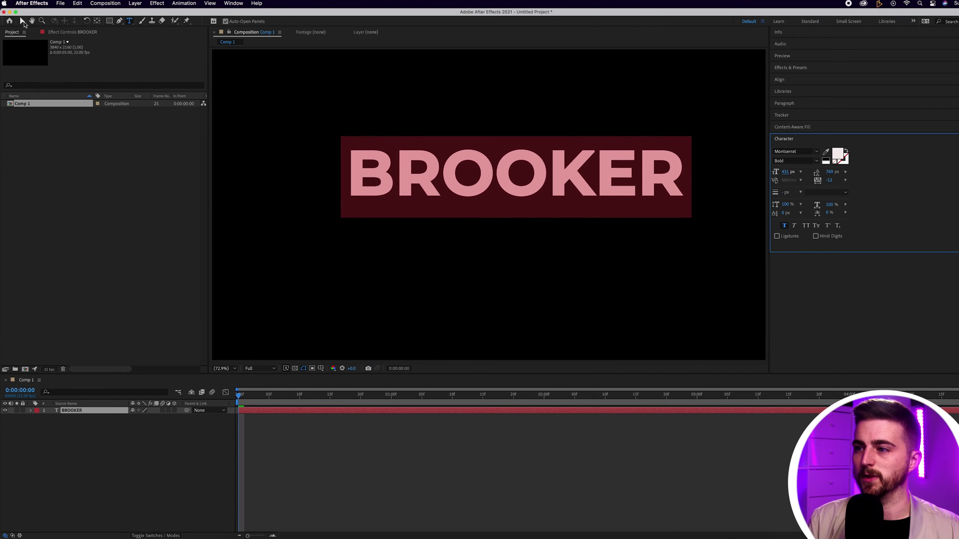
# Centre the text layer in the composition using the proportional grid as a guide, and hide the grid again.
pyautogui.click(22, 21)
pyautogui.click(295, 369)
pyautogui.click(345, 378)
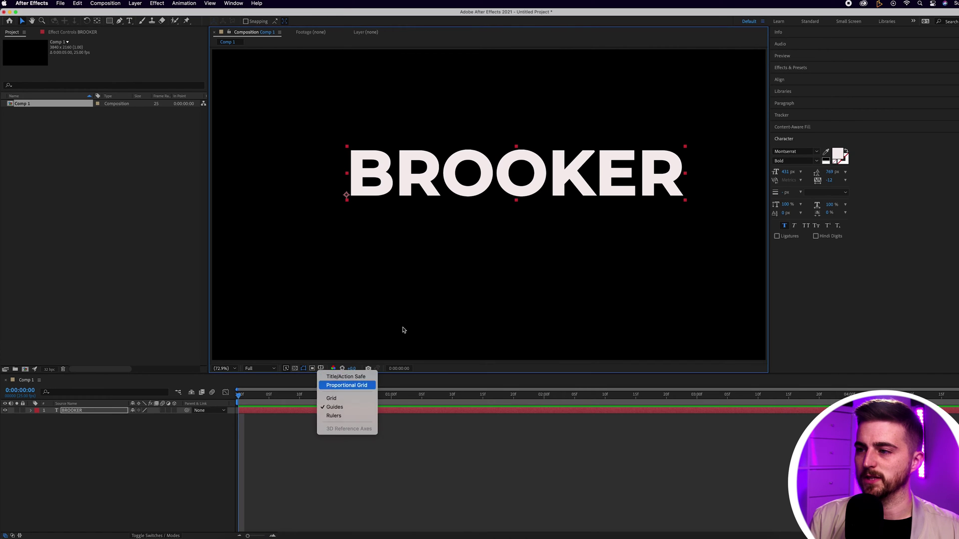
pyautogui.moveTo(520, 172); pyautogui.dragTo(492, 202)
pyautogui.click(321, 368)
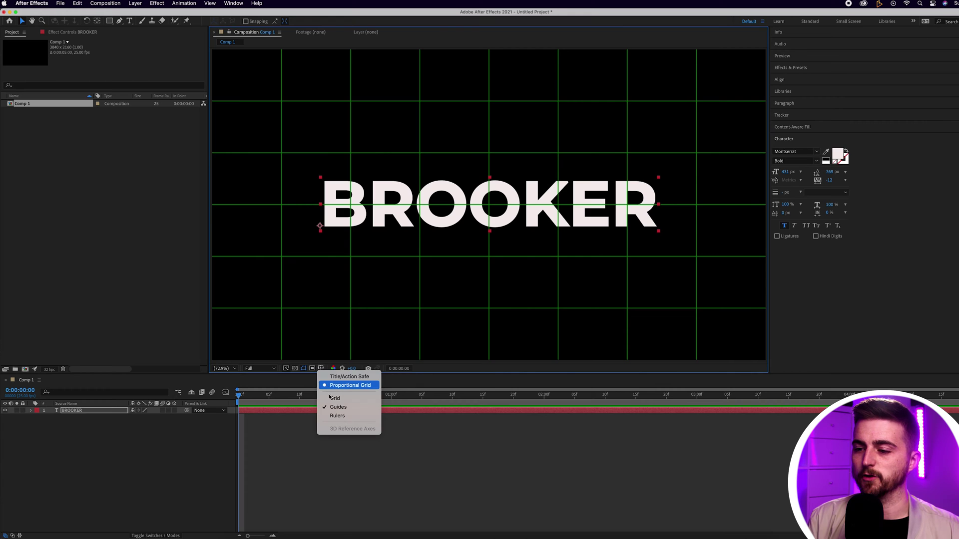
pyautogui.click(345, 379)
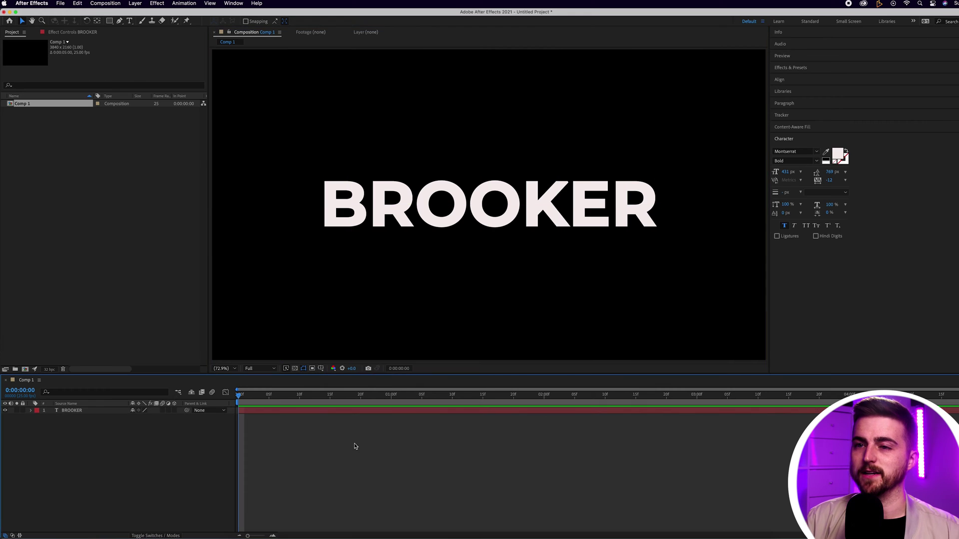
# Create a yellow solid layer at the full composition size of 3840 by 2160 px.
pyautogui.click(136, 4)
pyautogui.moveTo(165, 11)
pyautogui.click(242, 20)
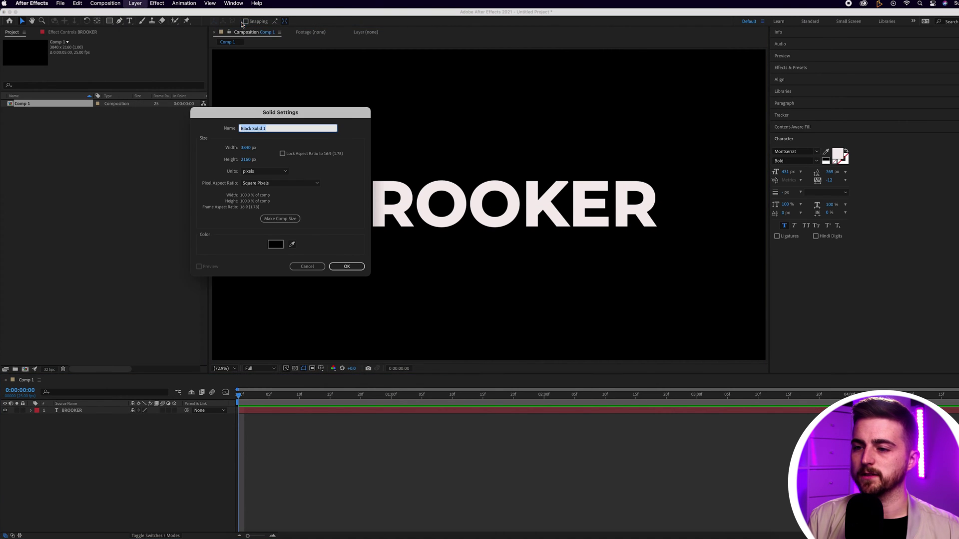
pyautogui.click(275, 244)
pyautogui.click(428, 230)
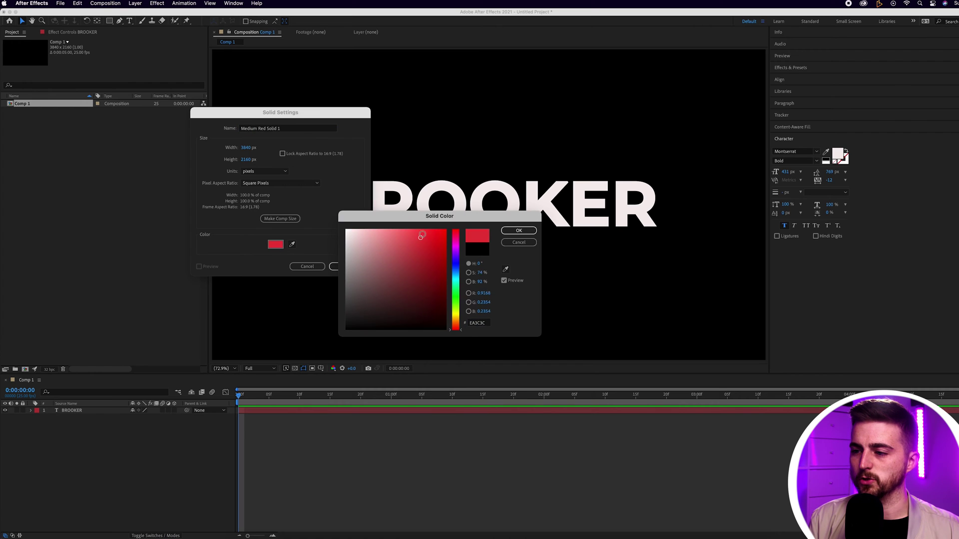
pyautogui.moveTo(458, 325); pyautogui.dragTo(456, 316)
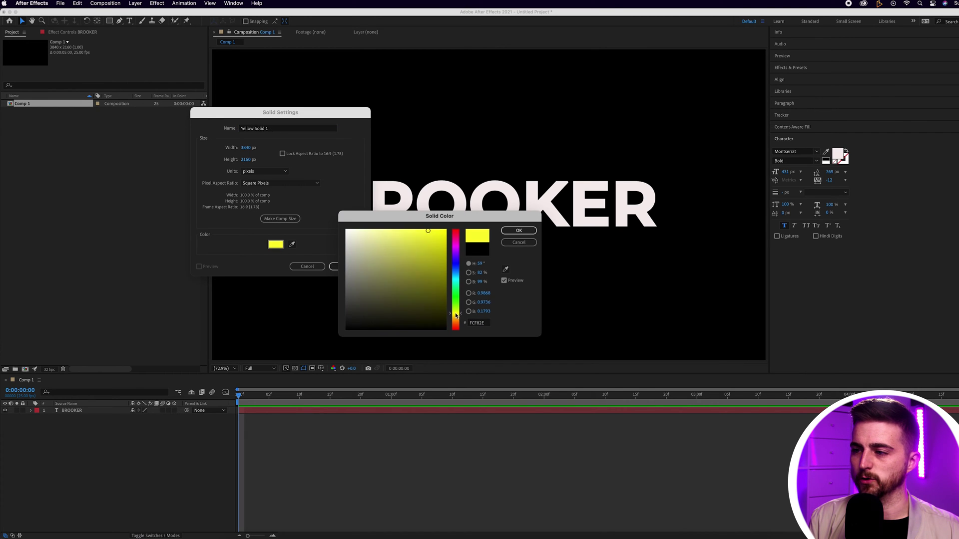
pyautogui.click(532, 230)
pyautogui.click(341, 268)
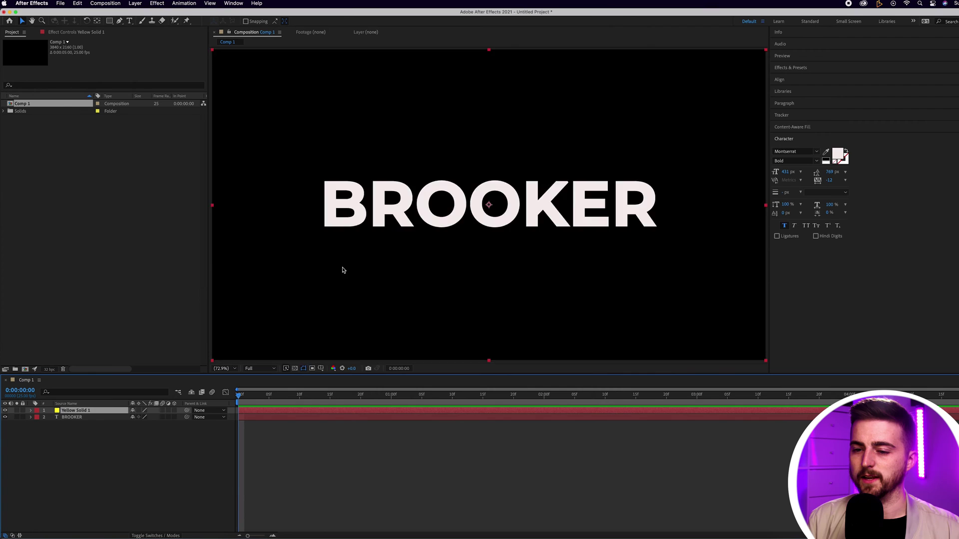
# Scale the yellow solid non-proportionally to 1% width and 23% height, and move the bar just left of the text, at about X 607.
pyautogui.press('s')
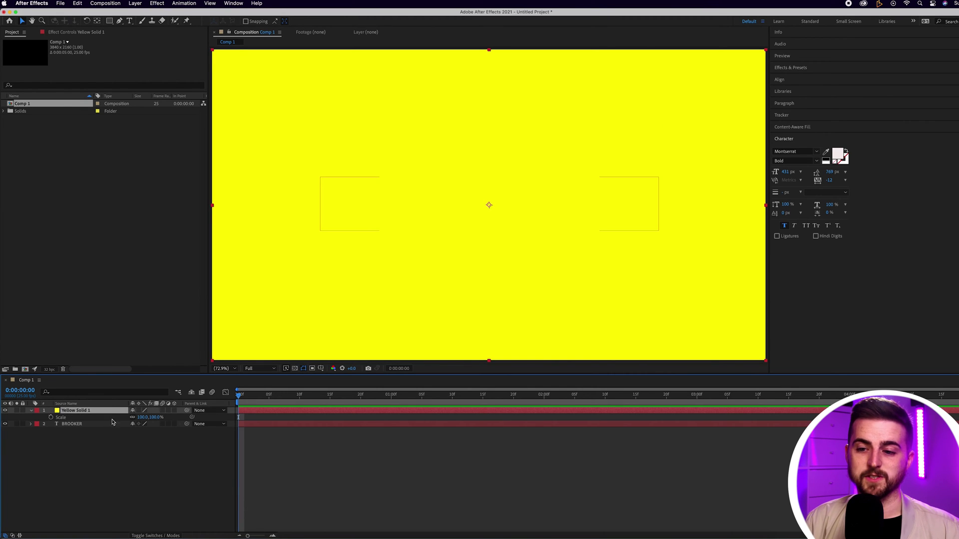
pyautogui.click(138, 420)
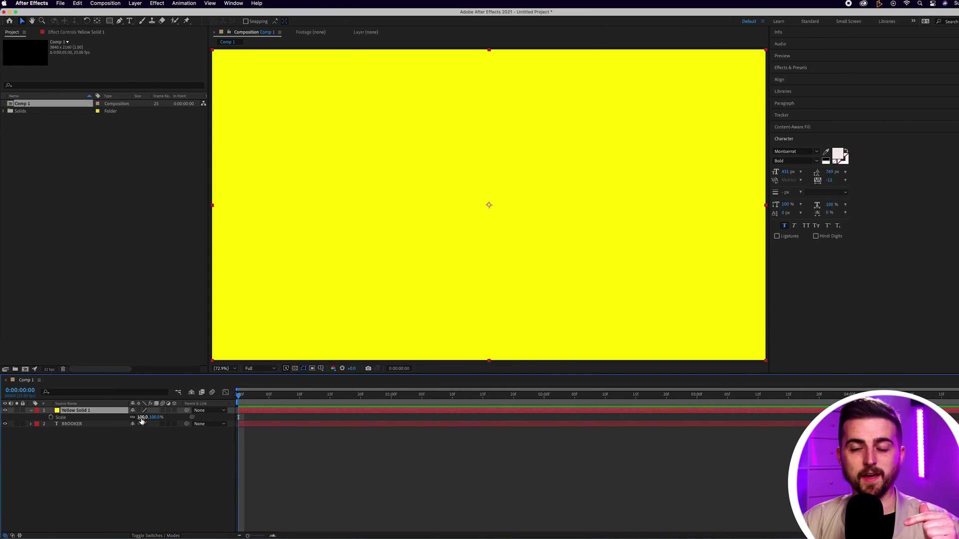
pyautogui.moveTo(142, 421)
pyautogui.mouseDown()
pyautogui.moveTo(131, 420)
pyautogui.moveTo(140, 421)
pyautogui.mouseUp()
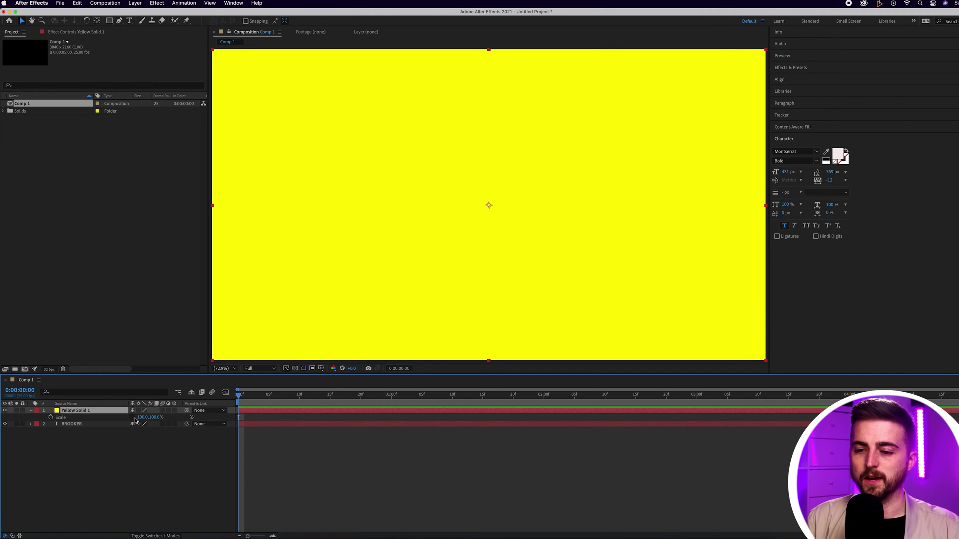
pyautogui.click(142, 418)
pyautogui.write('1')
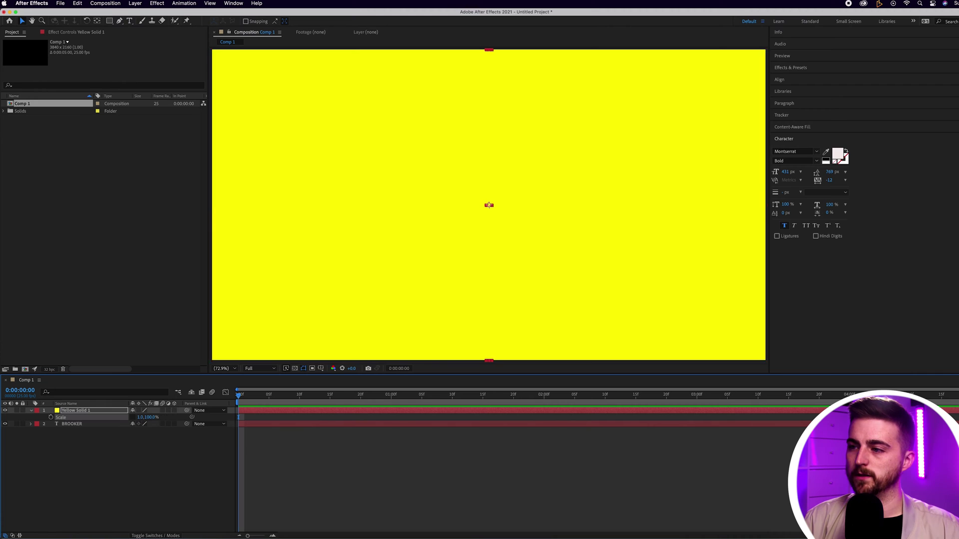
pyautogui.press('Return')
pyautogui.moveTo(148, 417); pyautogui.dragTo(125, 417)
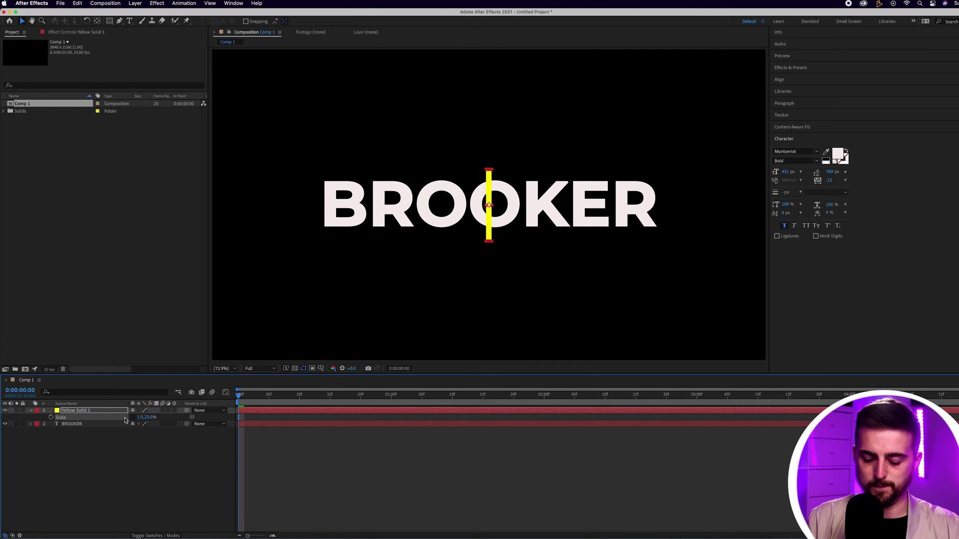
pyautogui.press('p')
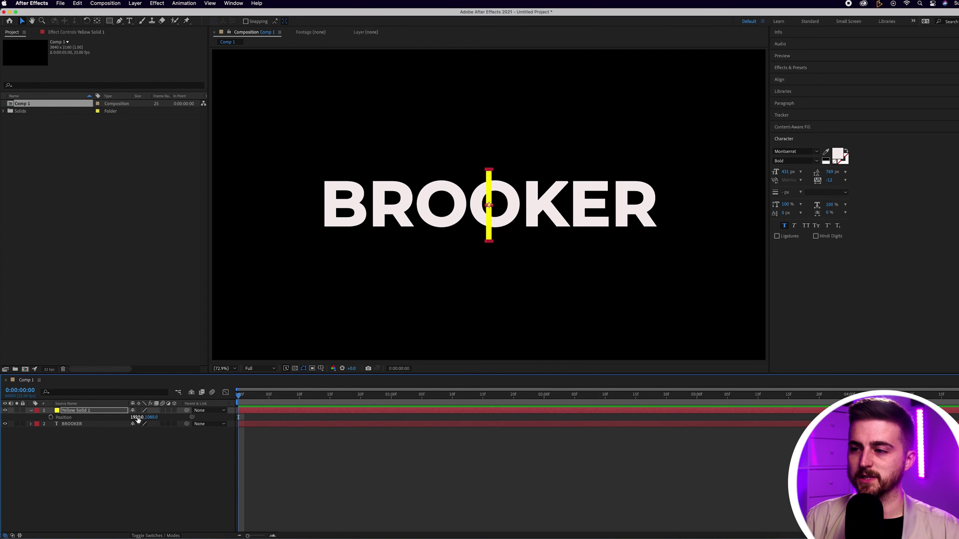
pyautogui.moveTo(136, 418)
pyautogui.mouseDown()
pyautogui.moveTo(114, 438)
pyautogui.moveTo(131, 418)
pyautogui.mouseUp()
# Set the yellow bar's horizontal scale to 0% and start a Scale keyframe at the first frame.
pyautogui.press('s')
pyautogui.click(142, 420)
pyautogui.write('0')
pyautogui.press('Return')
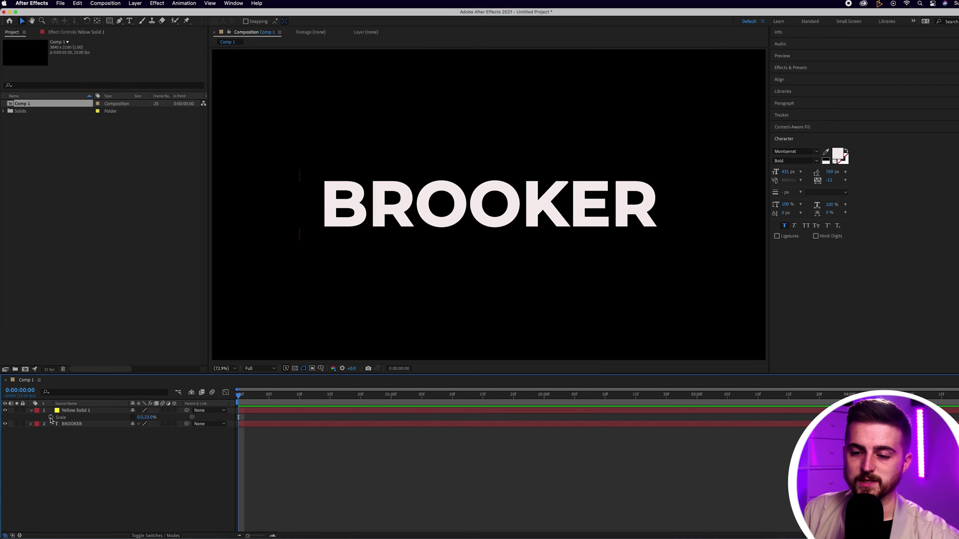
pyautogui.click(51, 419)
# Add a Scale keyframe at 0:00:00:04 with the bar's width at 3%.
pyautogui.click(241, 396)
pyautogui.moveTo(242, 396); pyautogui.dragTo(256, 398)
pyautogui.click(143, 419)
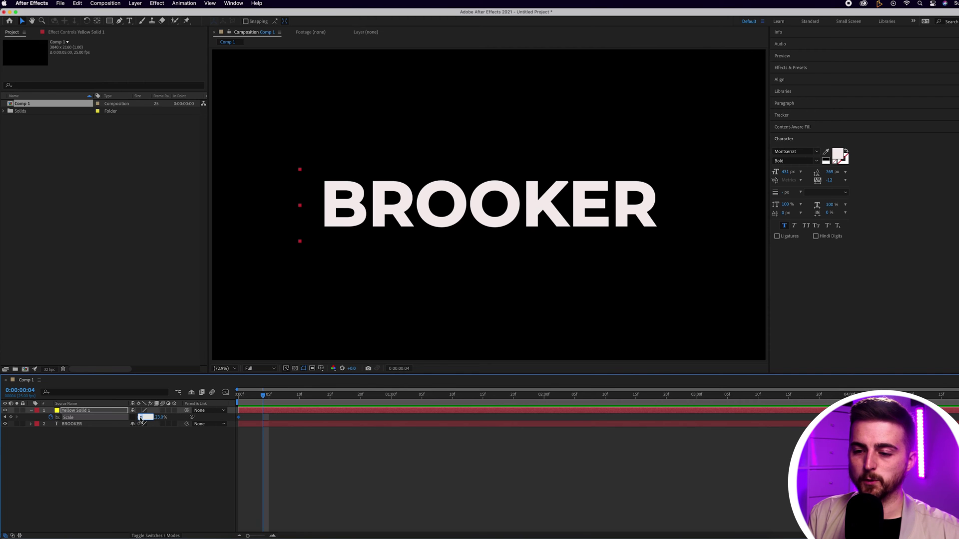
pyautogui.write('3')
pyautogui.press('Return')
# Add a Scale keyframe at frame 8 with the bar's width at 1%, and preview the animation from the start.
pyautogui.moveTo(263, 399); pyautogui.dragTo(288, 399)
pyautogui.click(145, 417)
pyautogui.write('1')
pyautogui.press('Return')
pyautogui.press('Home')
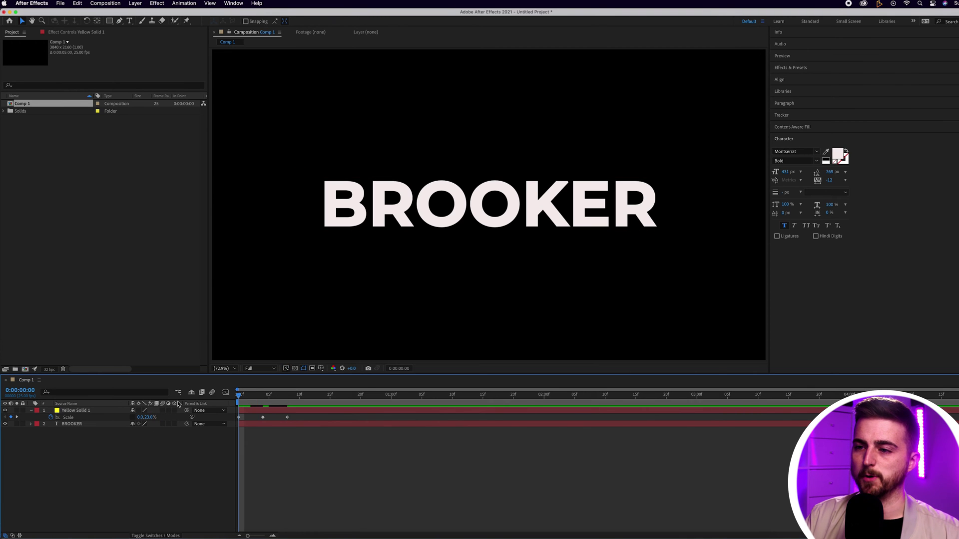
pyautogui.press('space')
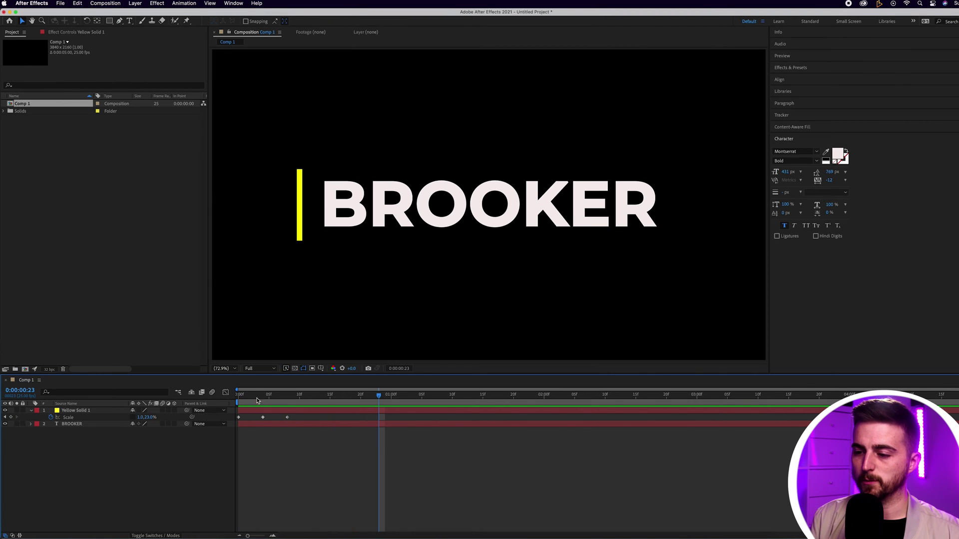
# Keyframe the bar's Position from 0:00:00:21 to about 0:00:01:18, moving it across the text to X 3264 at the right-hand side.
pyautogui.click(92, 414)
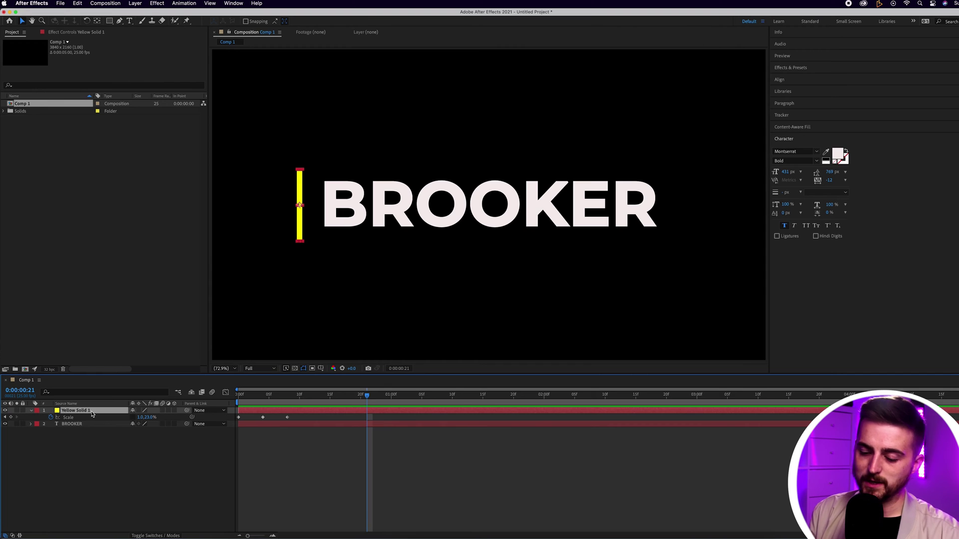
pyautogui.press('p')
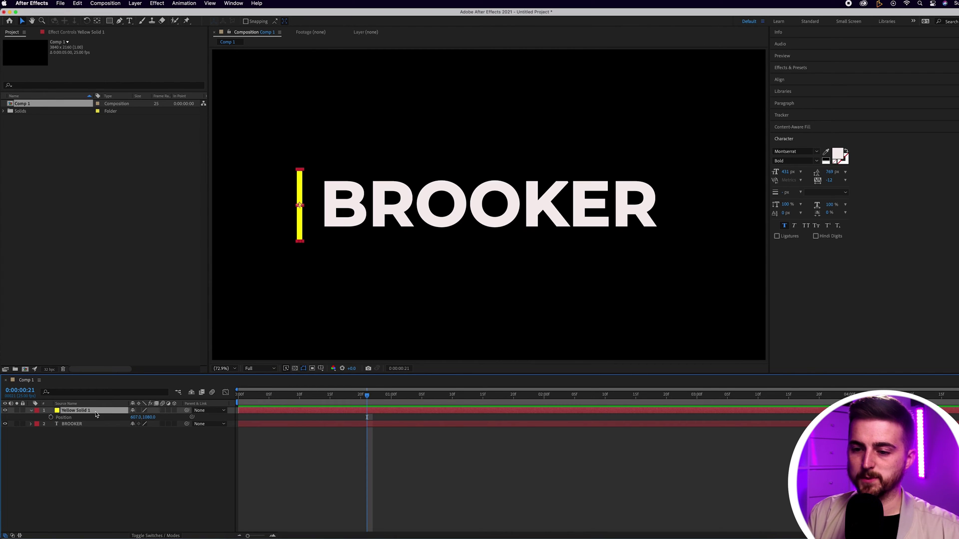
pyautogui.click(50, 417)
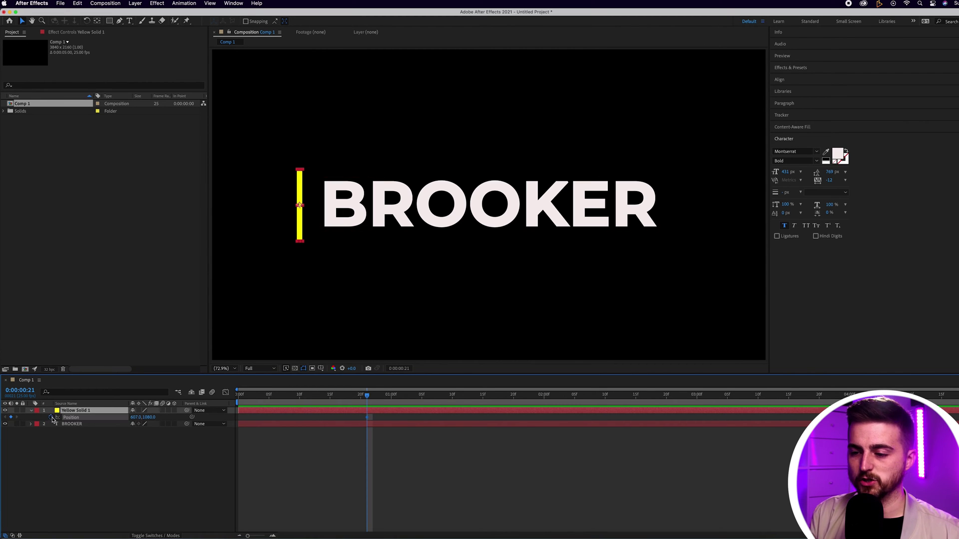
pyautogui.moveTo(369, 398); pyautogui.dragTo(501, 397)
pyautogui.moveTo(136, 417); pyautogui.dragTo(149, 437)
# Add a Scale keyframe holding the bar's current size at 0:00:02:01, and another at 0:00:02:06 with its width at 0.2%.
pyautogui.moveTo(518, 398); pyautogui.dragTo(550, 398)
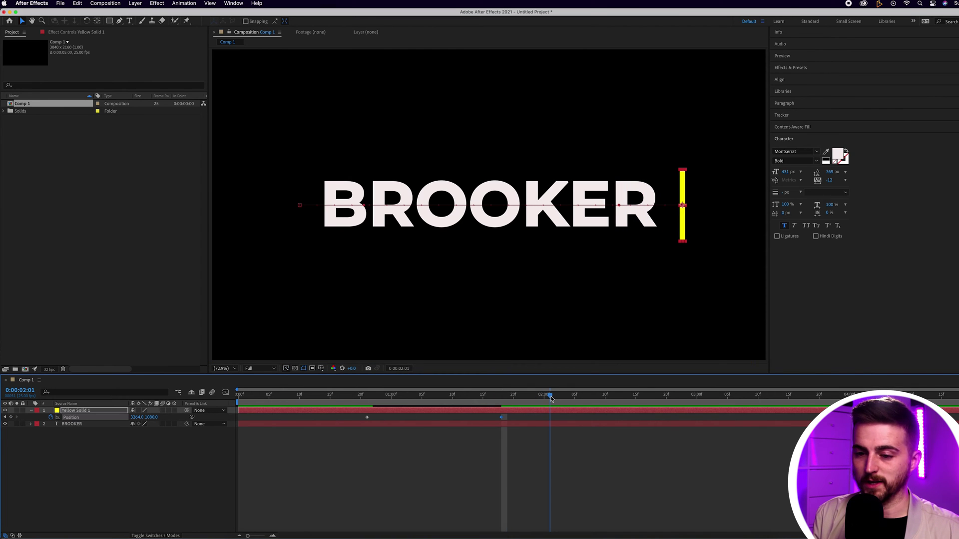
pyautogui.press('s')
pyautogui.click(11, 417)
pyautogui.moveTo(553, 397); pyautogui.dragTo(581, 397)
pyautogui.click(141, 417)
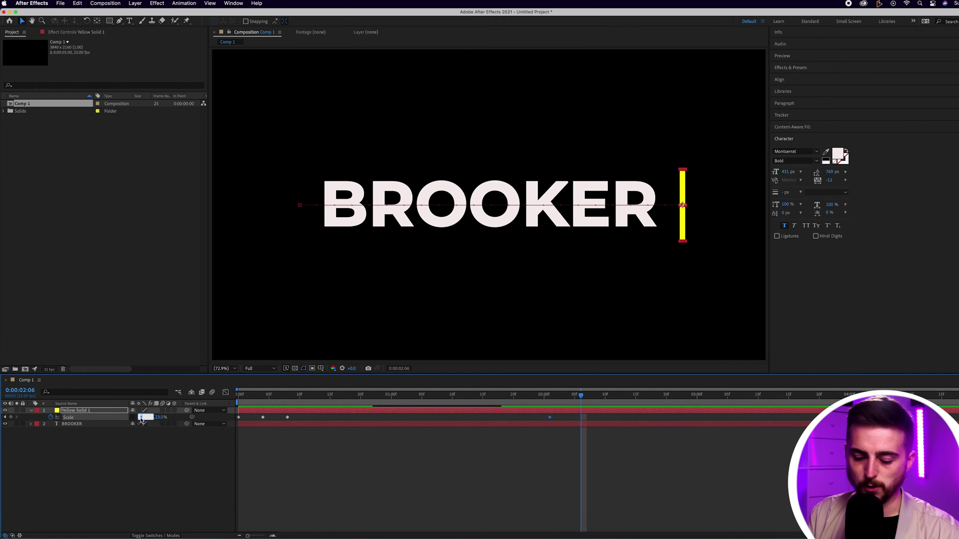
pyautogui.write('0.2')
pyautogui.press('Return')
# Preview the complete bar animation from the first frame.
pyautogui.press('pageup')
pyautogui.press('Home')
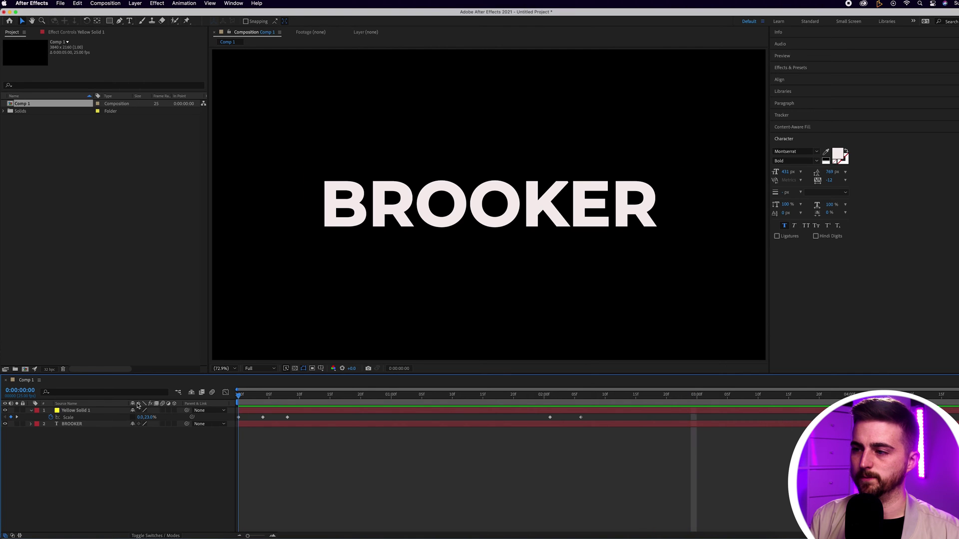
pyautogui.press('space')
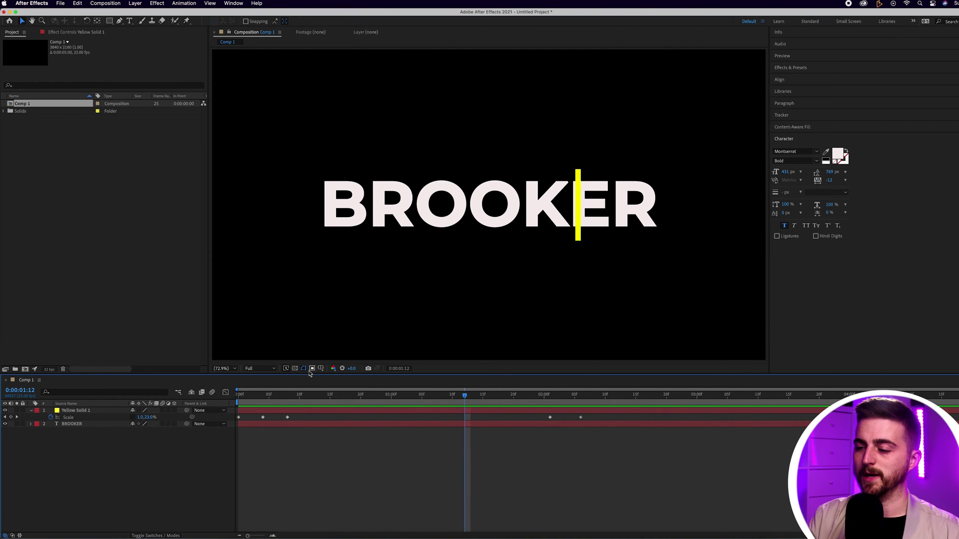
# At 0:00:01:17, draw a rectangular mask around the whole text on the text layer and start a Mask Path keyframe.
pyautogui.moveTo(375, 396); pyautogui.dragTo(495, 403)
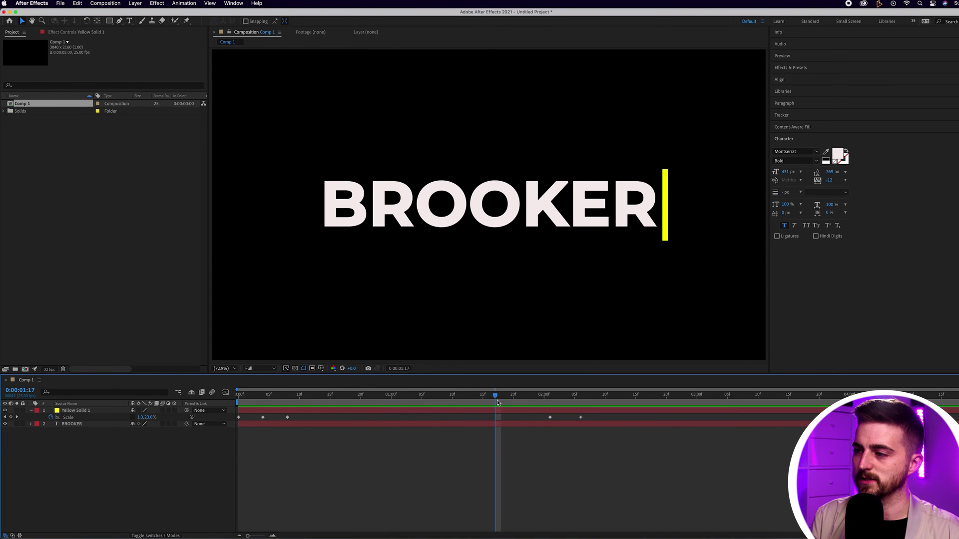
pyautogui.click(80, 425)
pyautogui.click(110, 22)
pyautogui.click(132, 24)
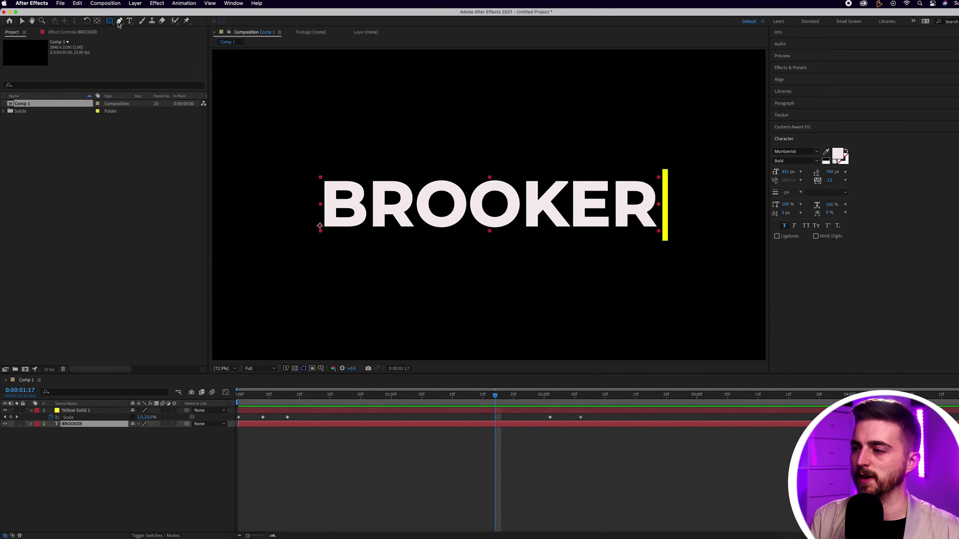
pyautogui.moveTo(666, 172); pyautogui.dragTo(299, 247)
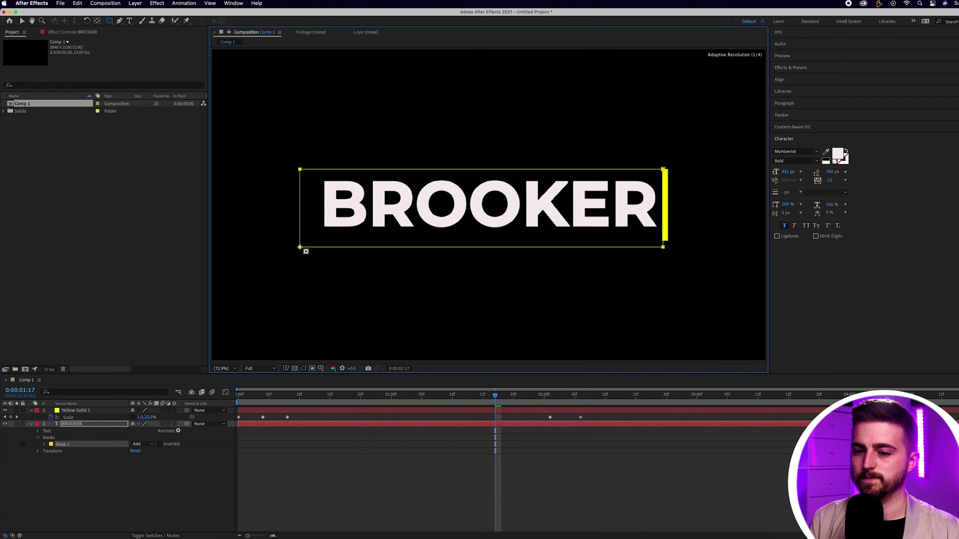
pyautogui.click(45, 445)
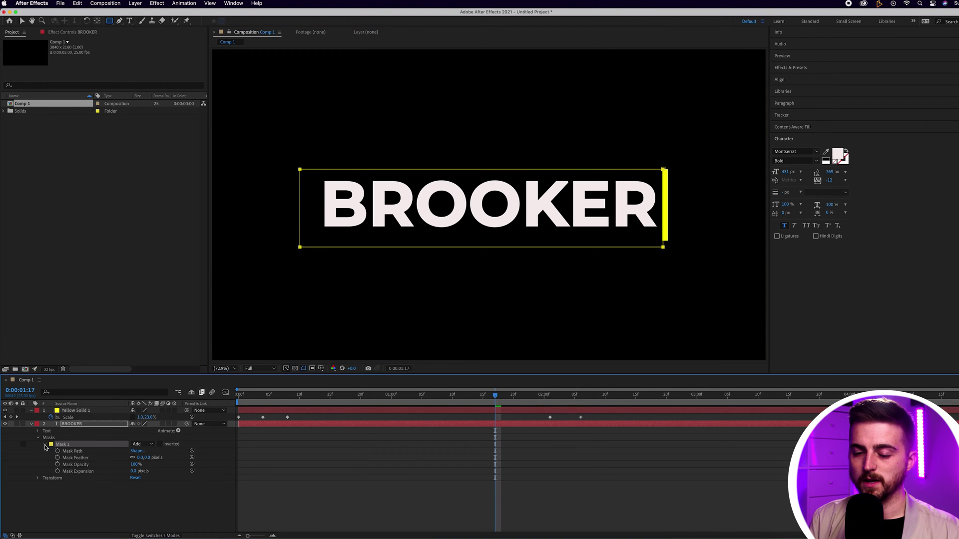
pyautogui.click(57, 451)
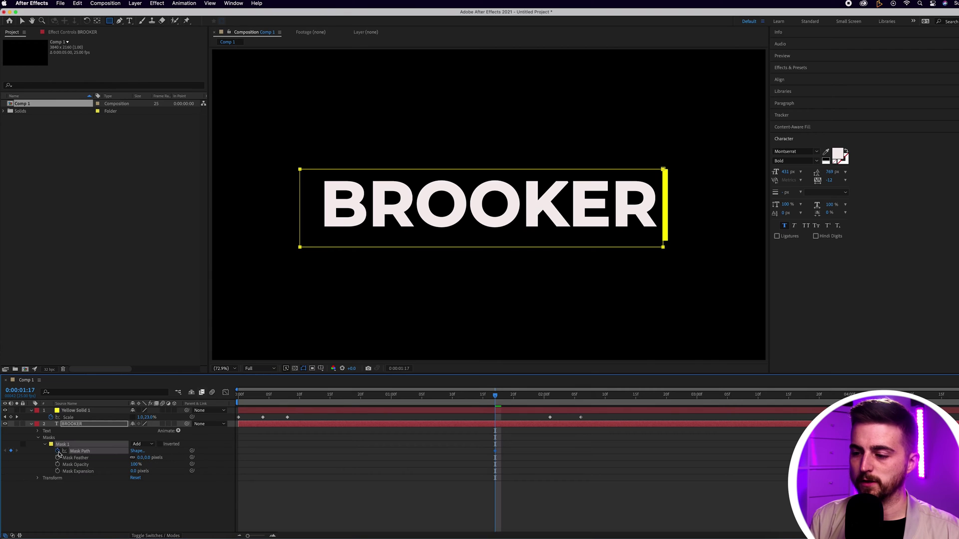
# At 0:00:00:22, pull the mask's right edge back to the yellow bar so the text is fully hidden.
pyautogui.moveTo(499, 398); pyautogui.dragTo(373, 402)
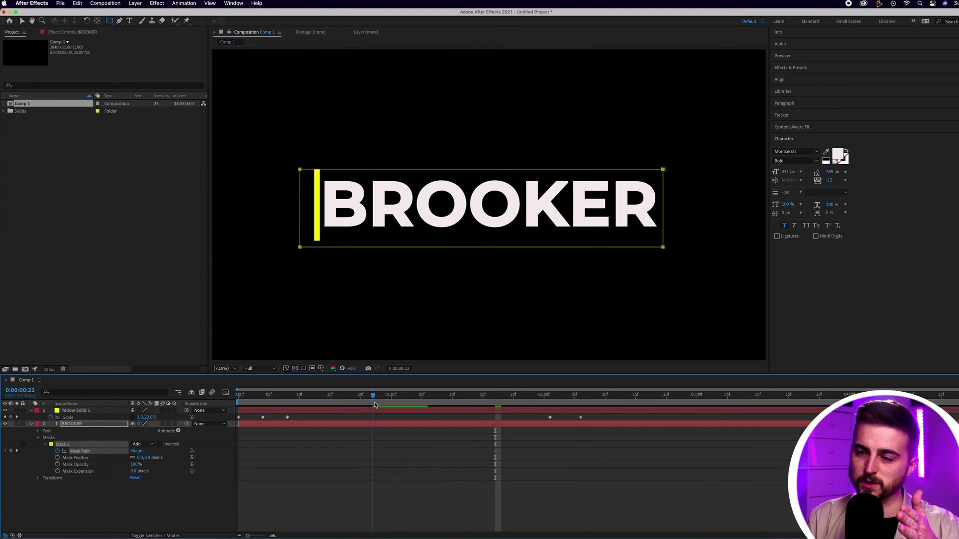
pyautogui.click(23, 20)
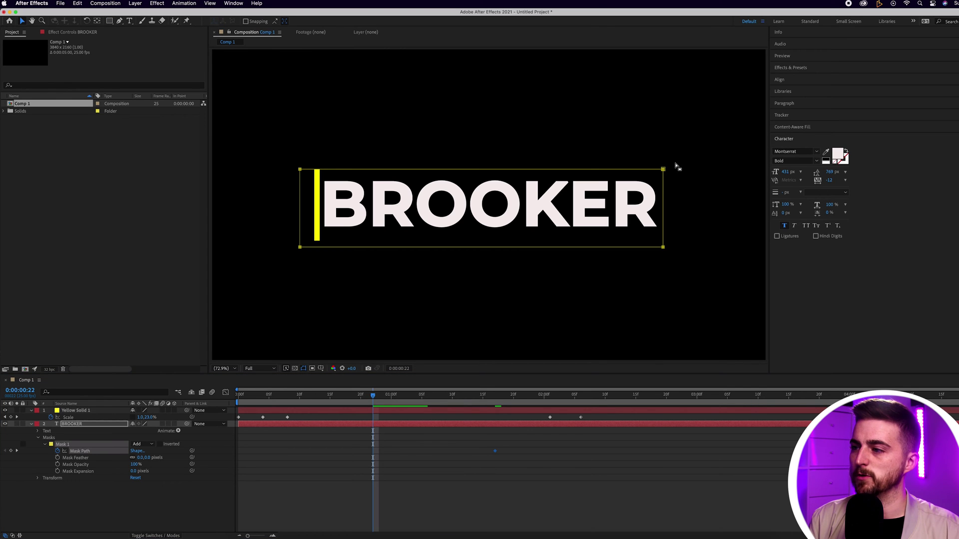
pyautogui.moveTo(663, 170); pyautogui.dragTo(318, 166)
pyautogui.click(420, 453)
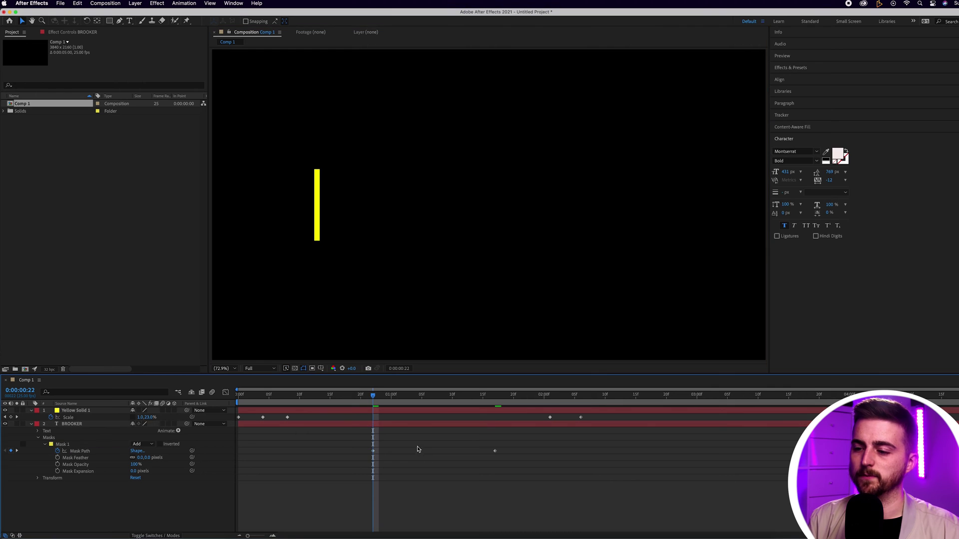
# Preview the masked text reveal together with the moving bar from the first frame.
pyautogui.moveTo(373, 396); pyautogui.dragTo(157, 399)
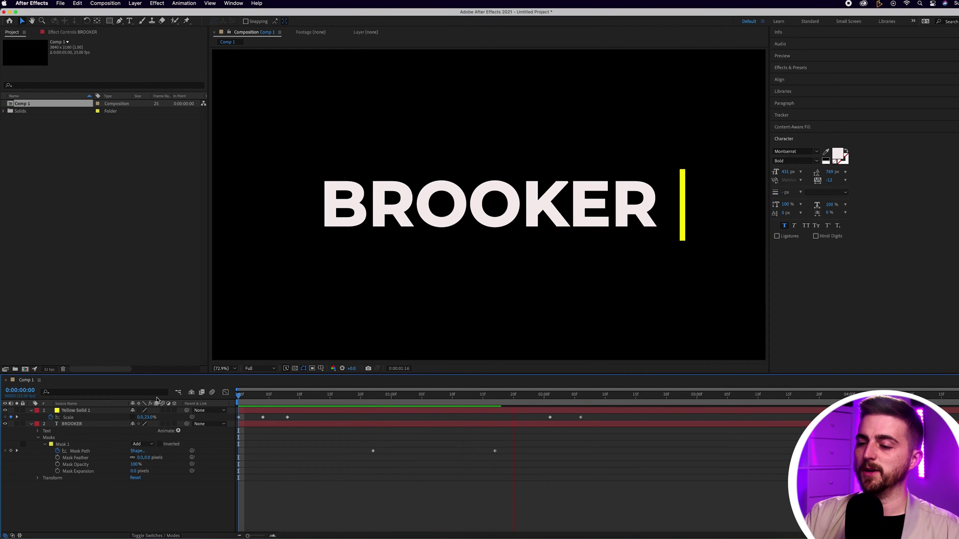
pyautogui.press('space')
pyautogui.moveTo(371, 394); pyautogui.dragTo(159, 395)
pyautogui.press('space')
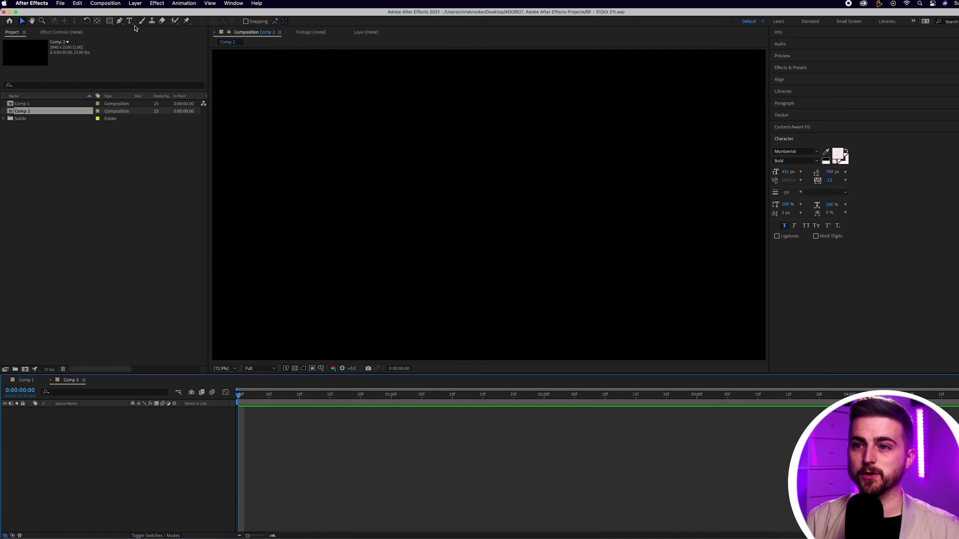
# Create a text layer in the upper middle of the empty Comp 2 containing the surname title in capitals.
pyautogui.click(129, 22)
pyautogui.click(326, 181)
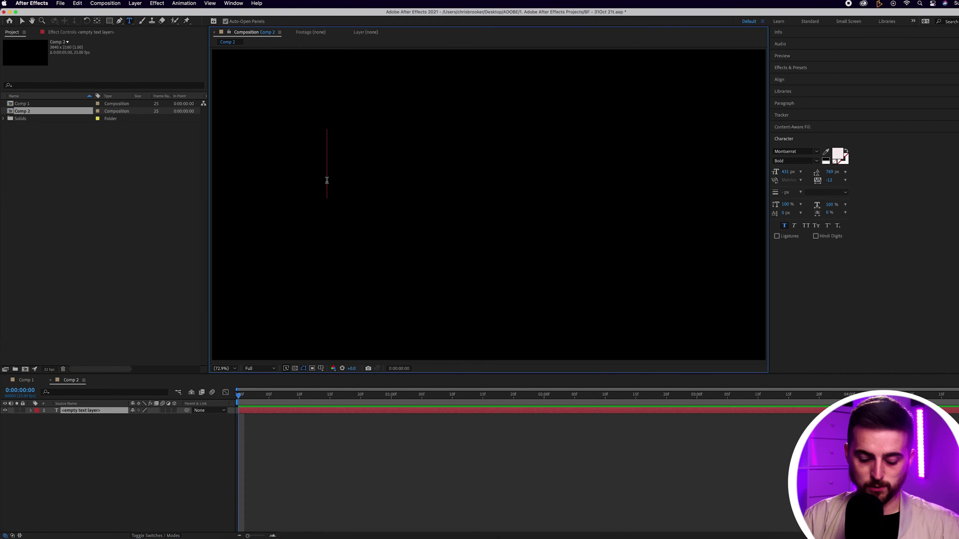
pyautogui.write('BROKER')
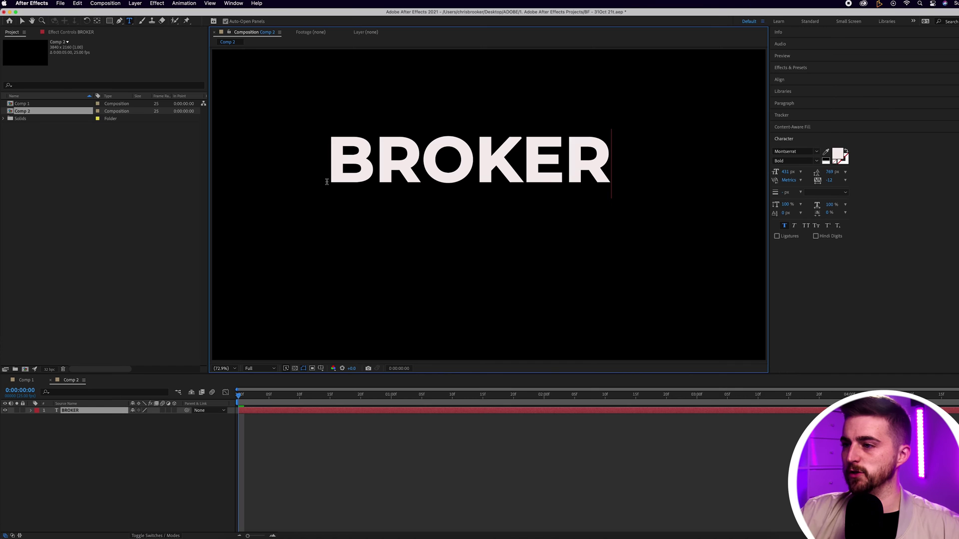
pyautogui.press('Left')
pyautogui.press('Left')
pyautogui.press('Left')
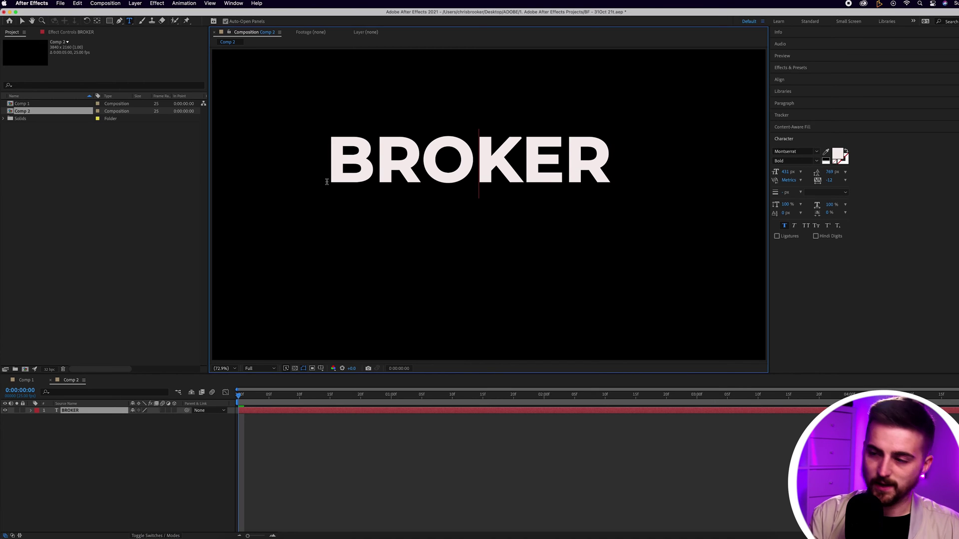
pyautogui.write('OI')
pyautogui.press('BackSpace')
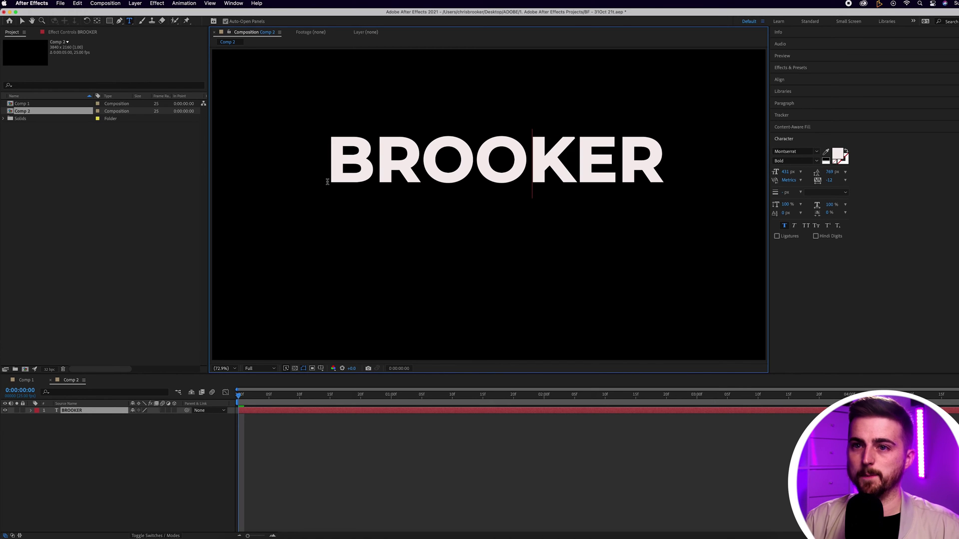
pyautogui.click(22, 21)
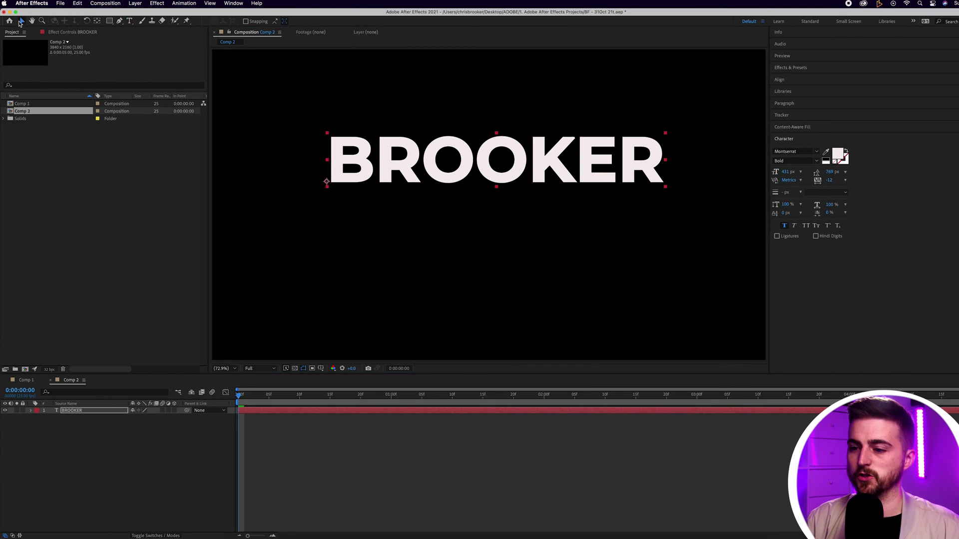
# Centre the title in the composition using the Proportional Grid as a guide, and hide the grid again.
pyautogui.click(320, 369)
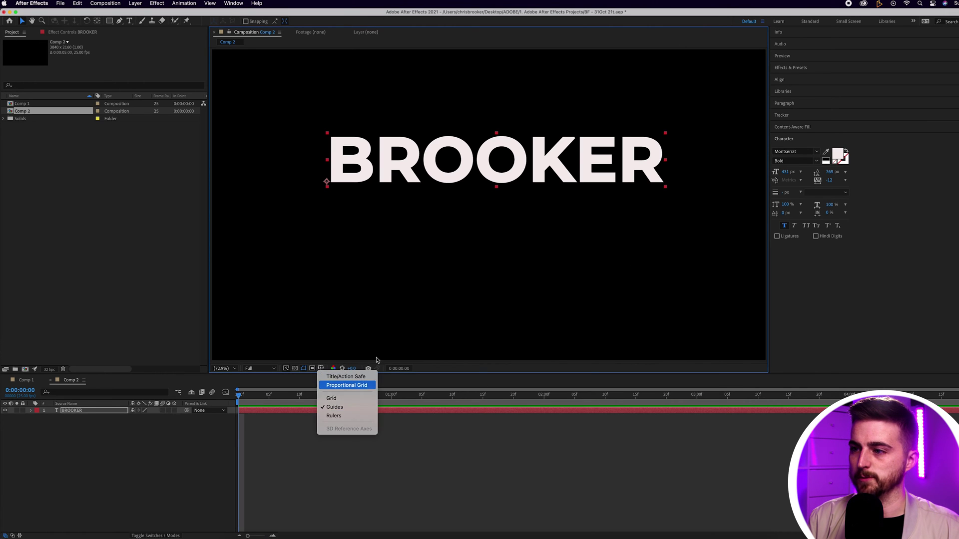
pyautogui.click(346, 385)
pyautogui.press('super+Home')
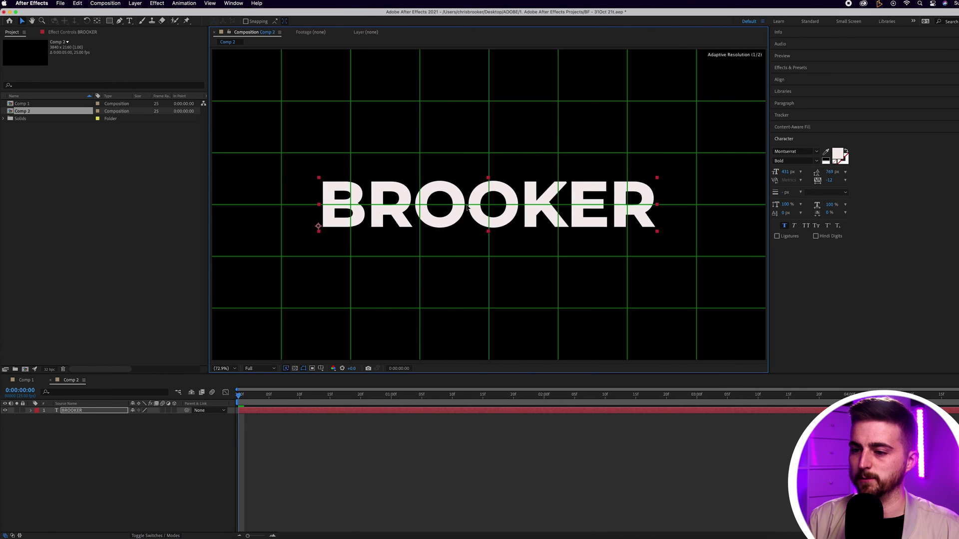
pyautogui.click(321, 369)
pyautogui.click(346, 385)
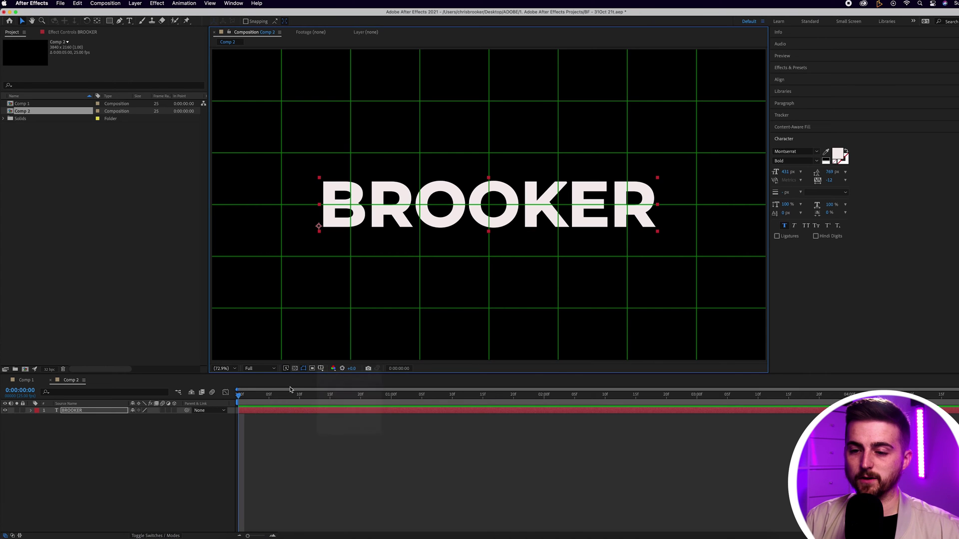
# Add a Position animator to the text layer.
pyautogui.click(78, 411)
pyautogui.click(31, 411)
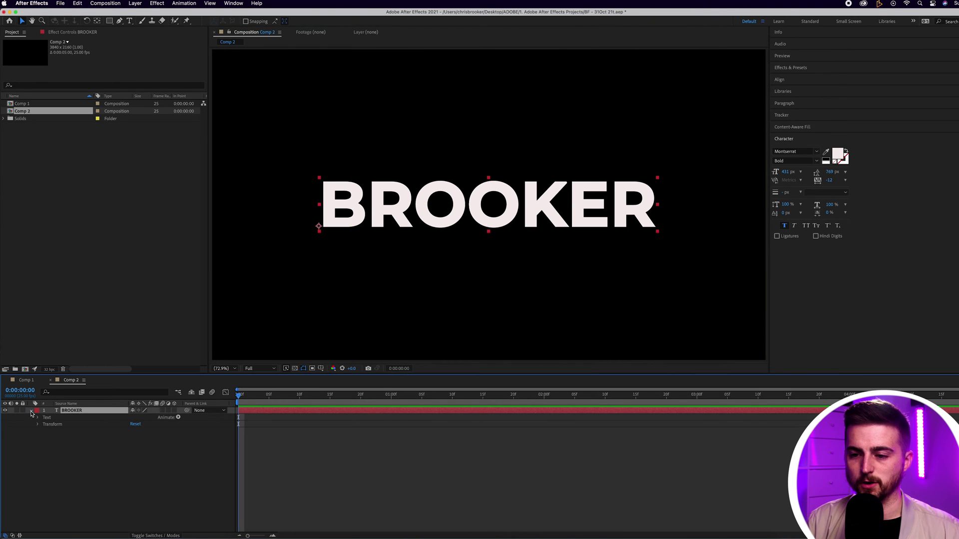
pyautogui.click(177, 421)
pyautogui.click(178, 418)
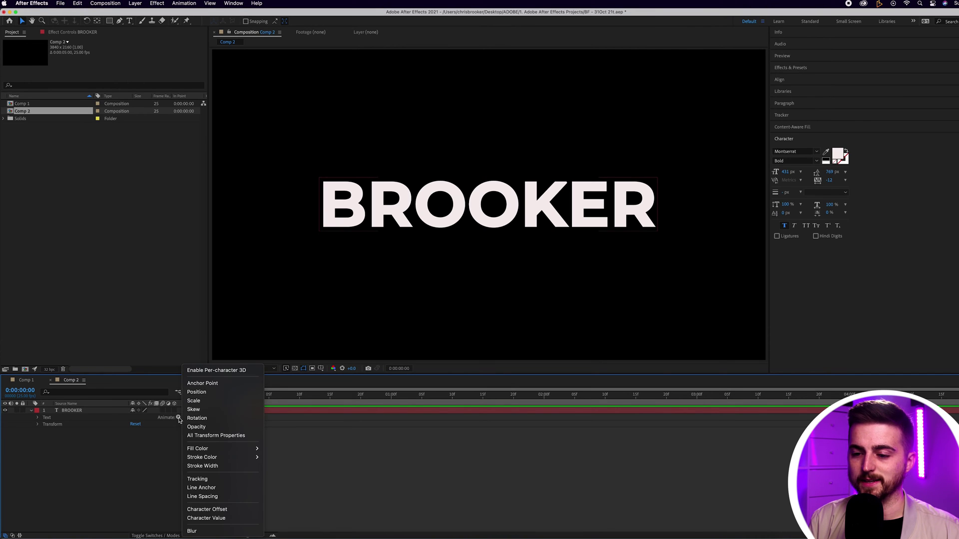
pyautogui.click(207, 393)
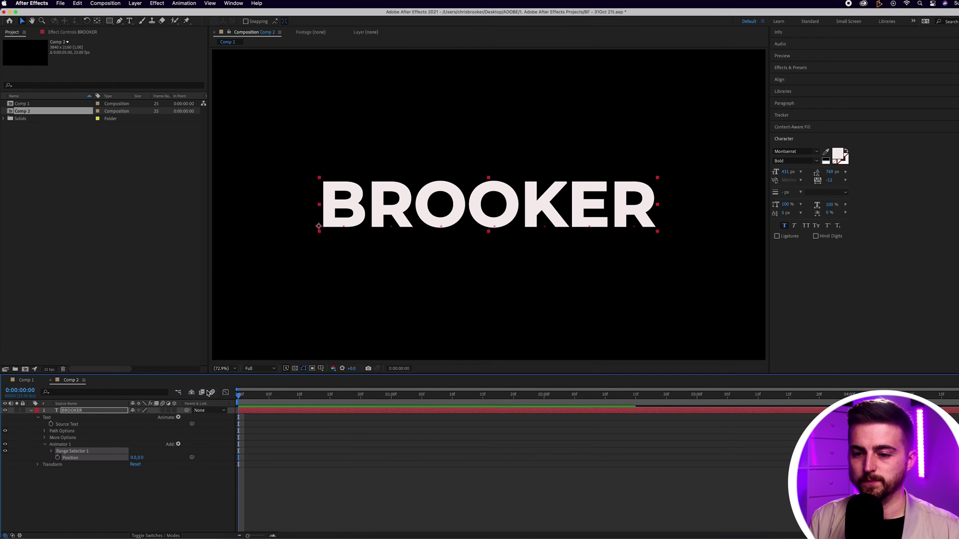
# Set the Range Selector's advanced Shape to Ramp Up and the animator's Position to 0.0,477.0.
pyautogui.click(50, 452)
pyautogui.click(57, 478)
pyautogui.scroll(-2, 99, 459)
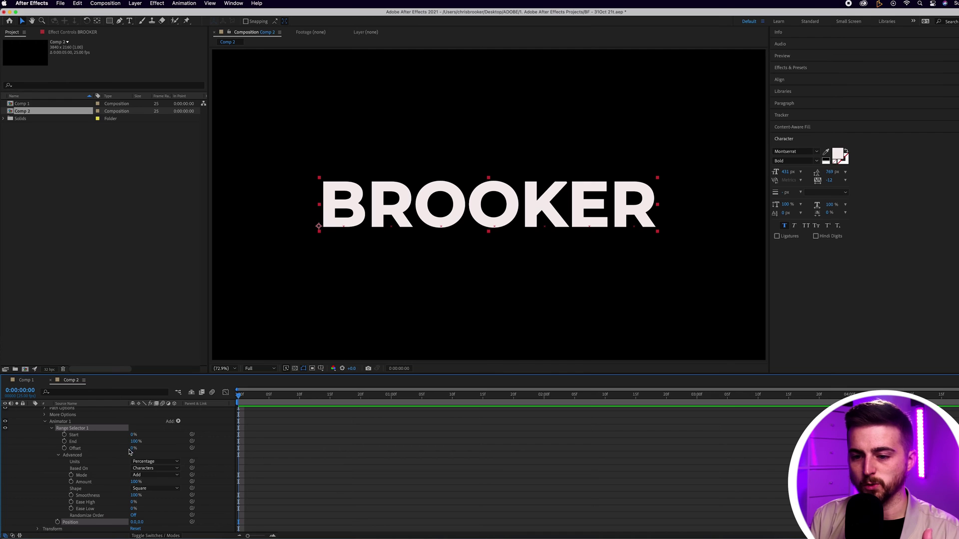
pyautogui.click(92, 476)
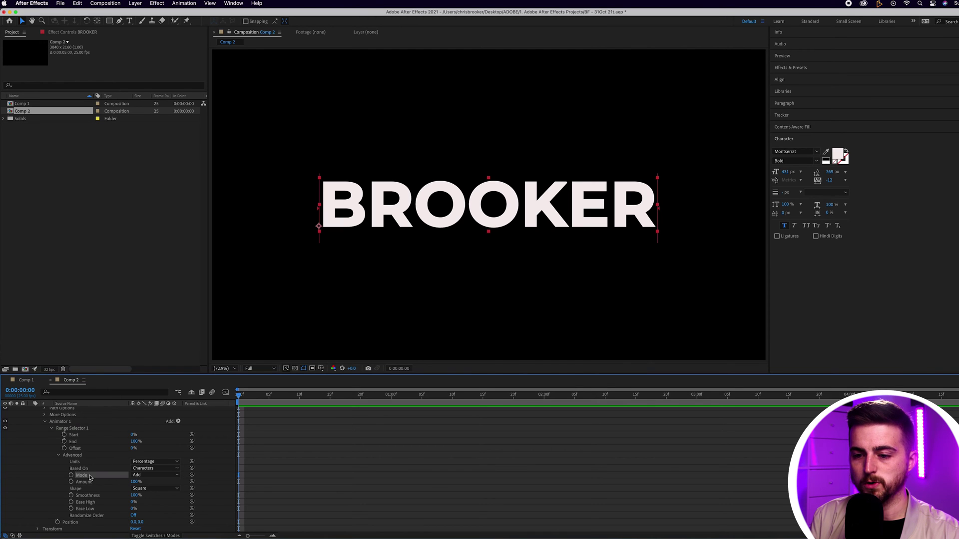
pyautogui.click(149, 475)
pyautogui.click(148, 477)
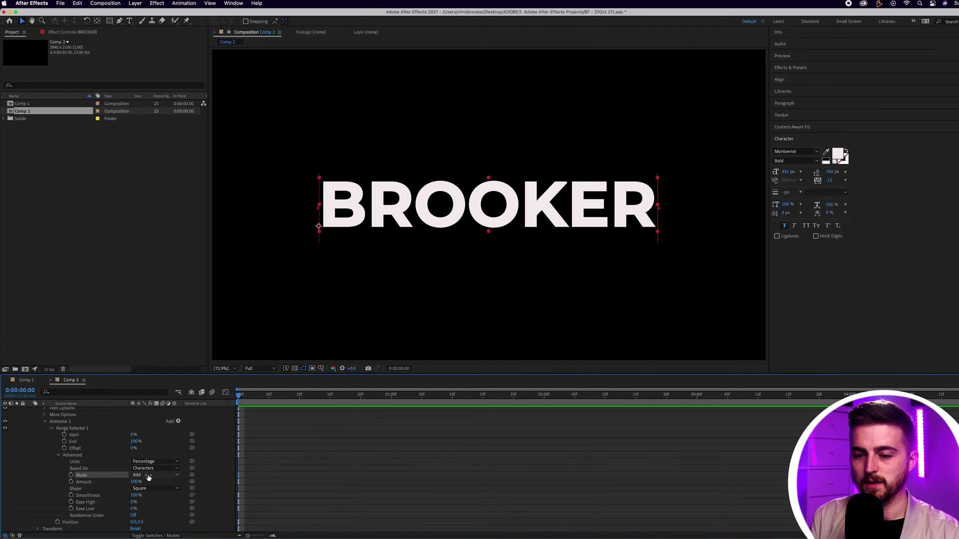
pyautogui.click(80, 455)
pyautogui.click(90, 489)
pyautogui.click(155, 488)
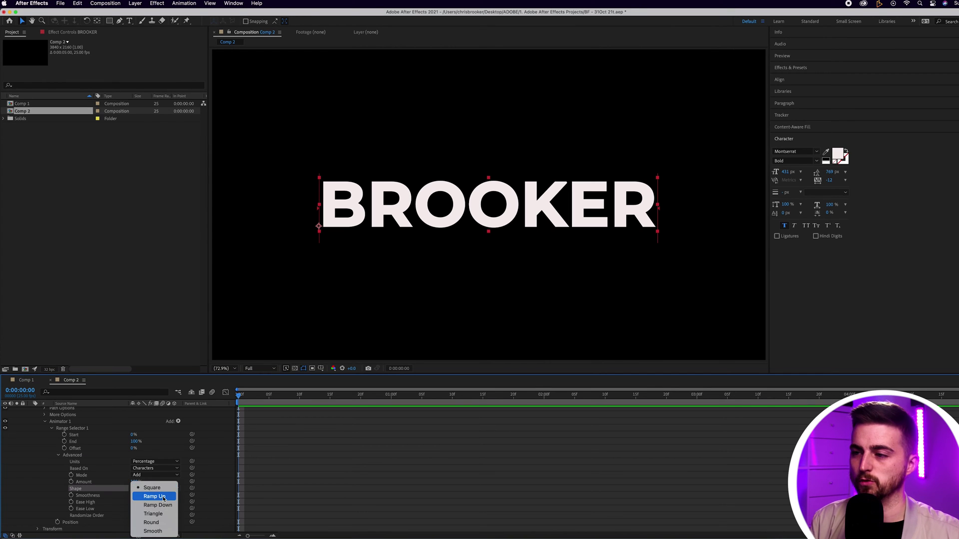
pyautogui.click(163, 497)
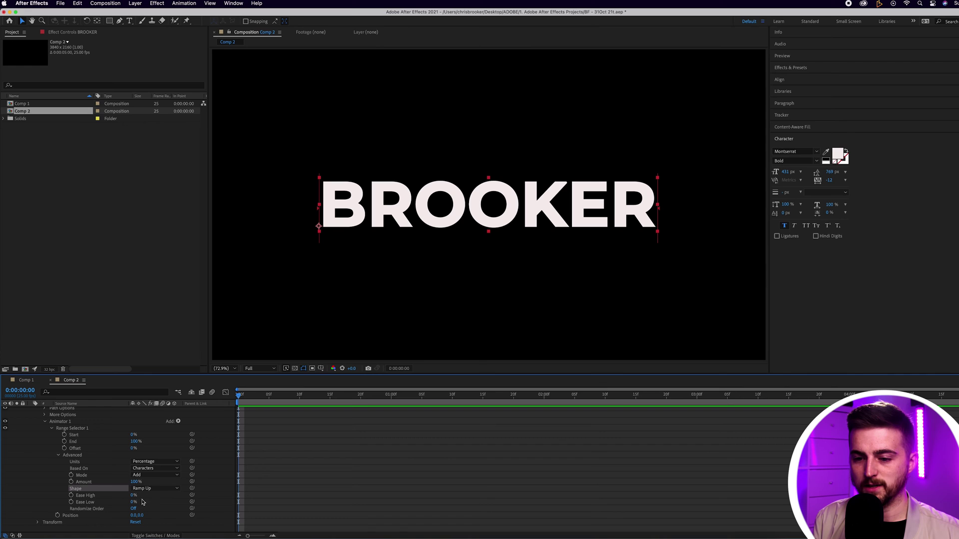
pyautogui.moveTo(141, 518); pyautogui.dragTo(334, 511)
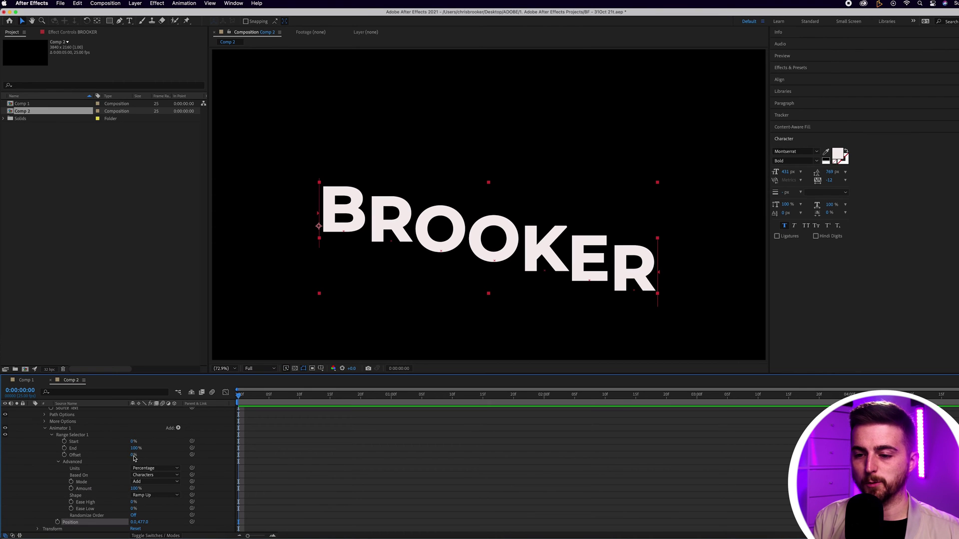
# Keyframe the Range Selector's Offset at -100% on the first frame and 100% at 0:00:01:14.
pyautogui.moveTo(132, 455); pyautogui.dragTo(80, 465)
pyautogui.click(64, 456)
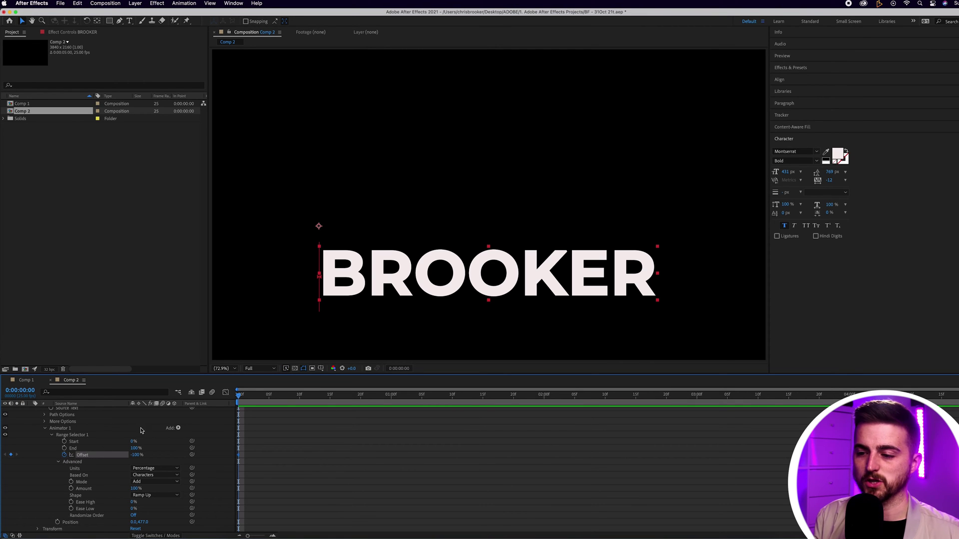
pyautogui.click(287, 397)
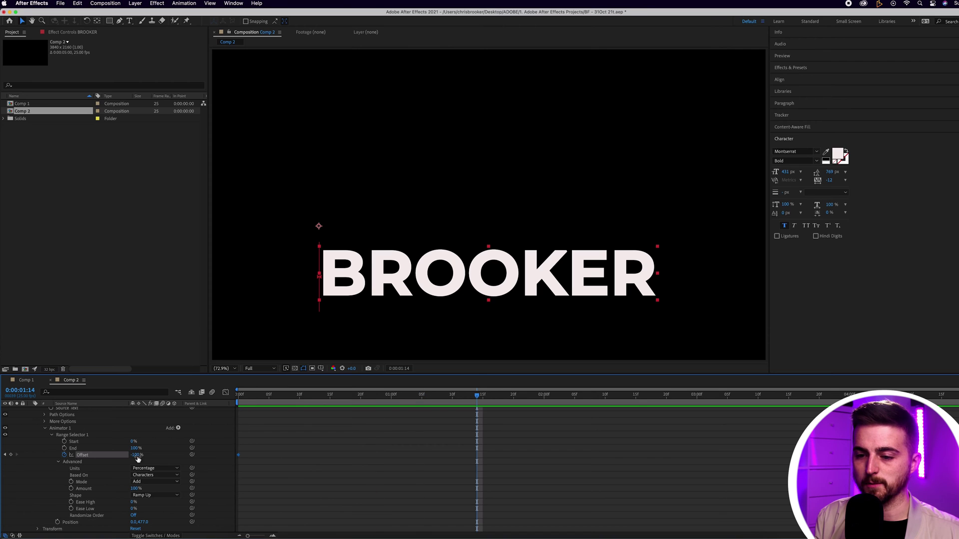
pyautogui.moveTo(138, 455); pyautogui.dragTo(448, 423)
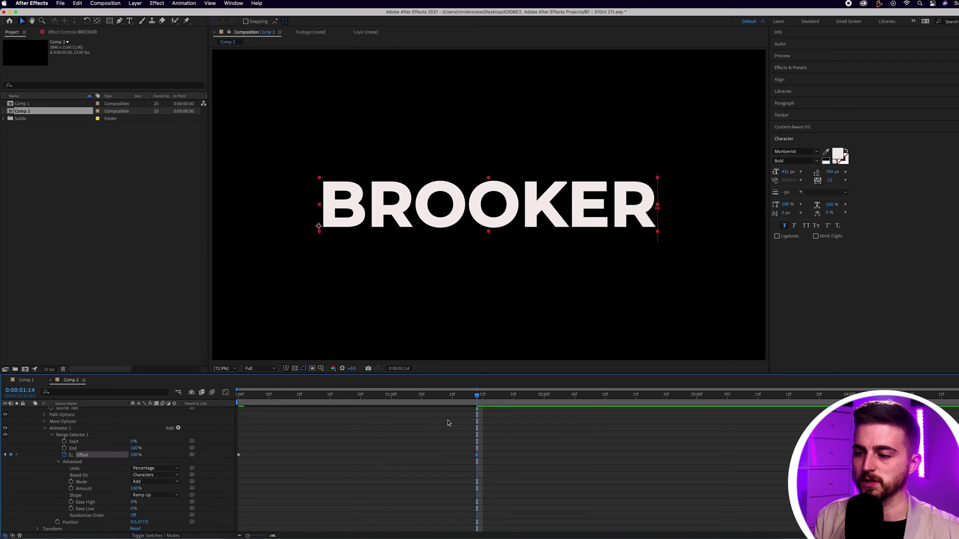
# Preview the letters' rising animation from the first frame.
pyautogui.press('Home')
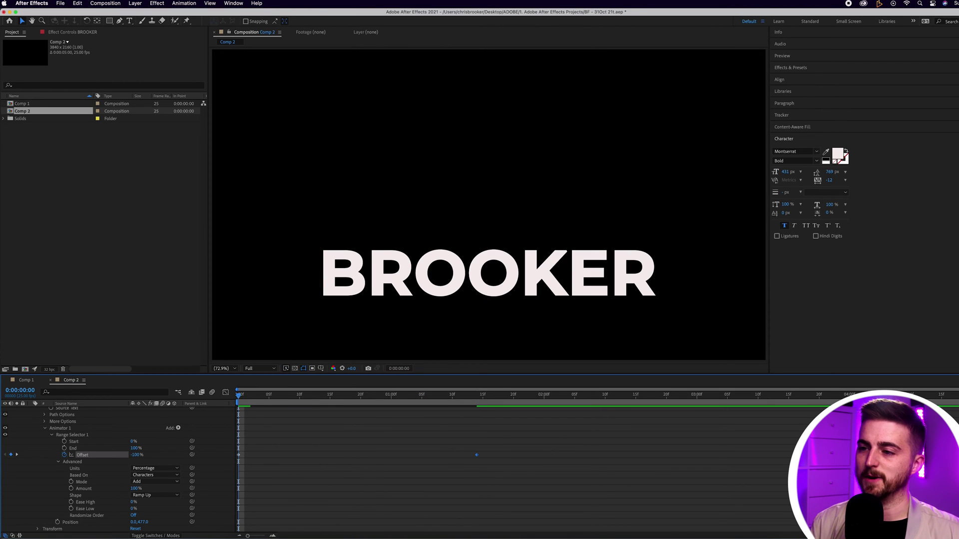
pyautogui.press('space')
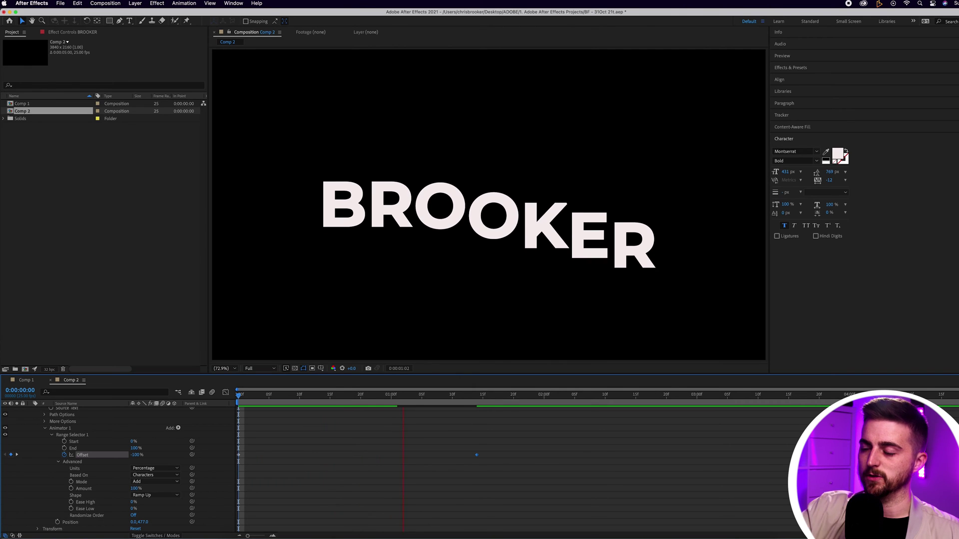
pyautogui.press('space')
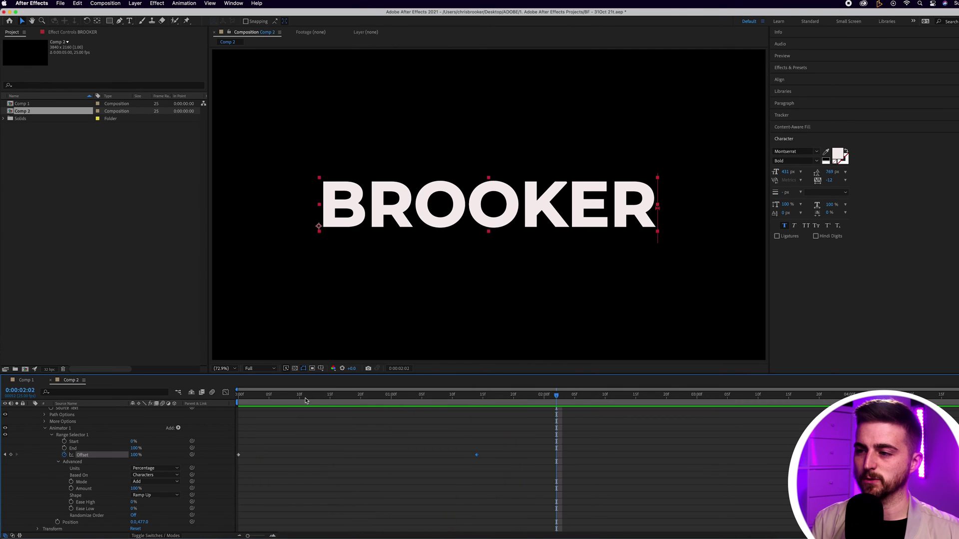
pyautogui.press('space')
pyautogui.press('space')
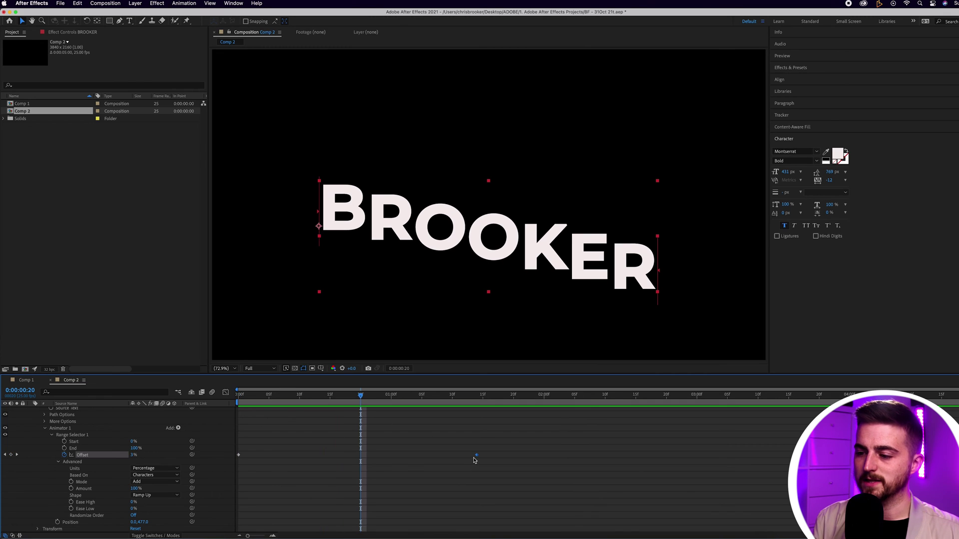
# Move the second Offset keyframe to 0:00:00:20 and preview the faster animation from the start.
pyautogui.moveTo(477, 457); pyautogui.dragTo(360, 456)
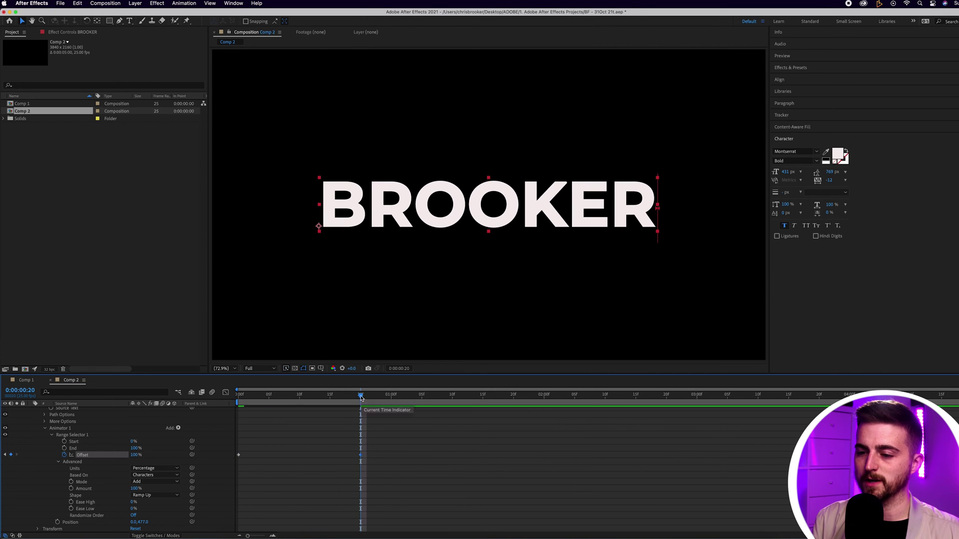
pyautogui.press('Home')
pyautogui.press('space')
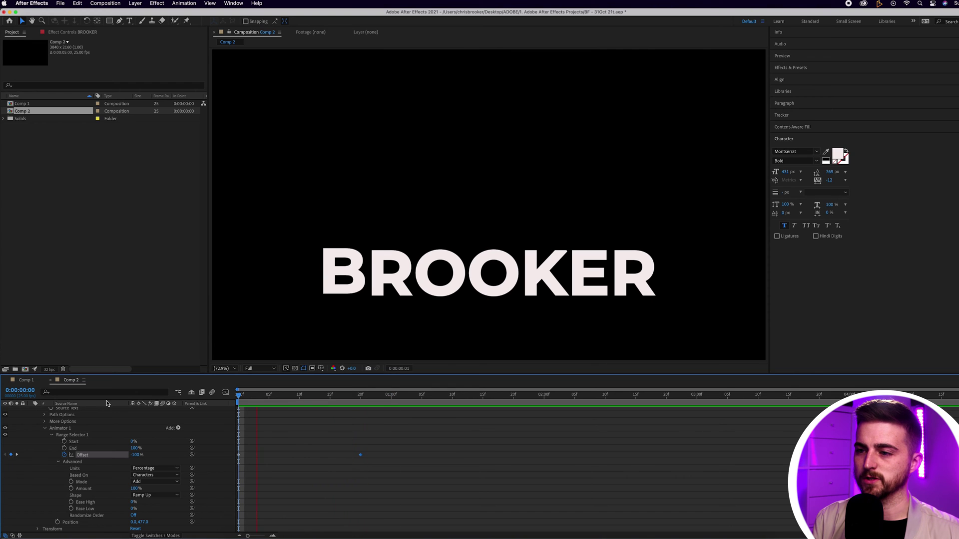
pyautogui.press('space')
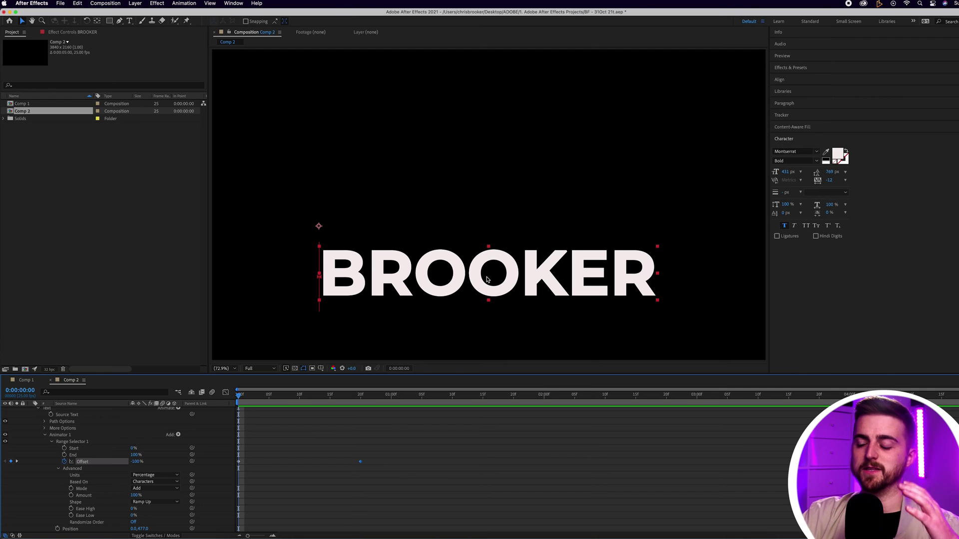
# At 0:00:00:20, draw a rectangular mask around the title on the text layer, with its lower edge just below the letters.
pyautogui.moveTo(328, 404); pyautogui.dragTo(360, 404)
pyautogui.scroll(1, 355, 413)
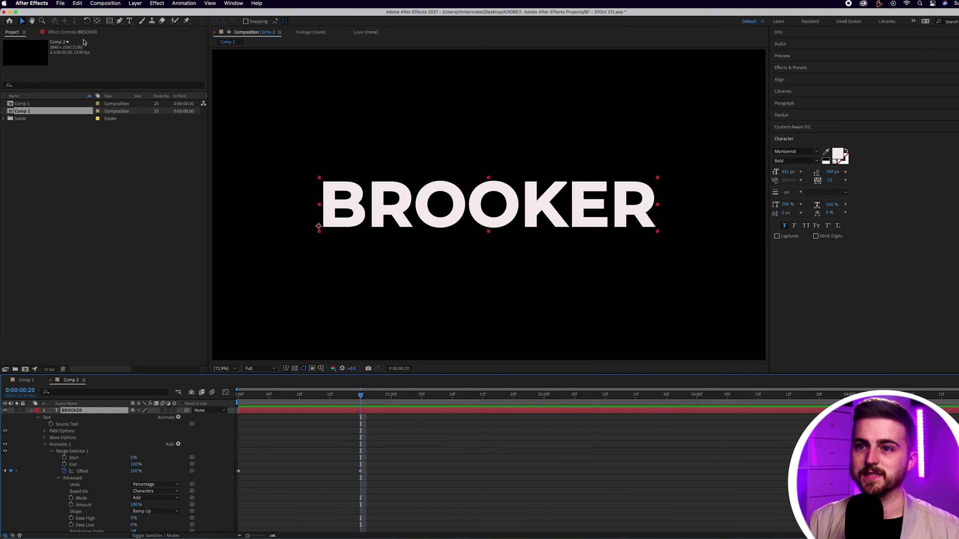
pyautogui.click(110, 22)
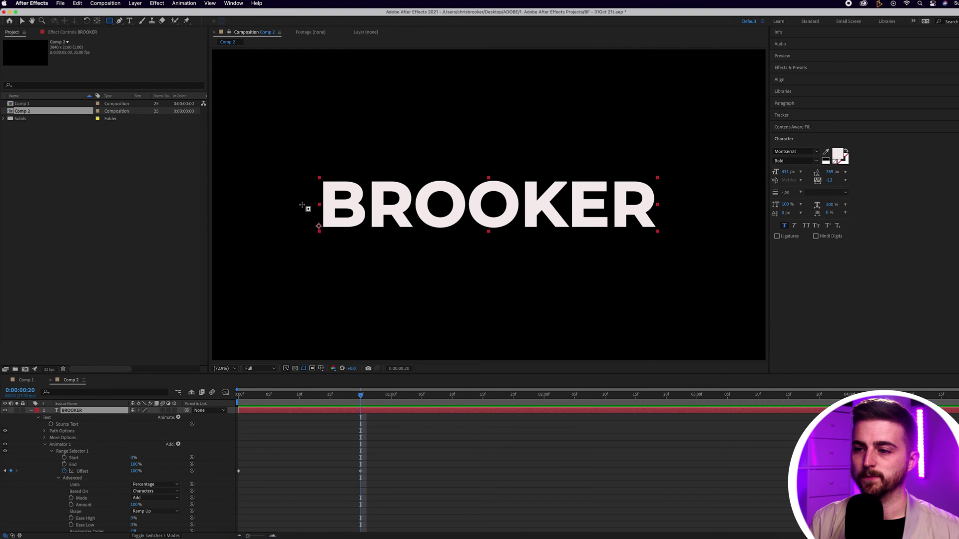
pyautogui.moveTo(306, 237); pyautogui.dragTo(674, 136)
# Preview the letters rising into the mask from the first frame and scrub through the opening frames.
pyautogui.moveTo(340, 405); pyautogui.dragTo(139, 407)
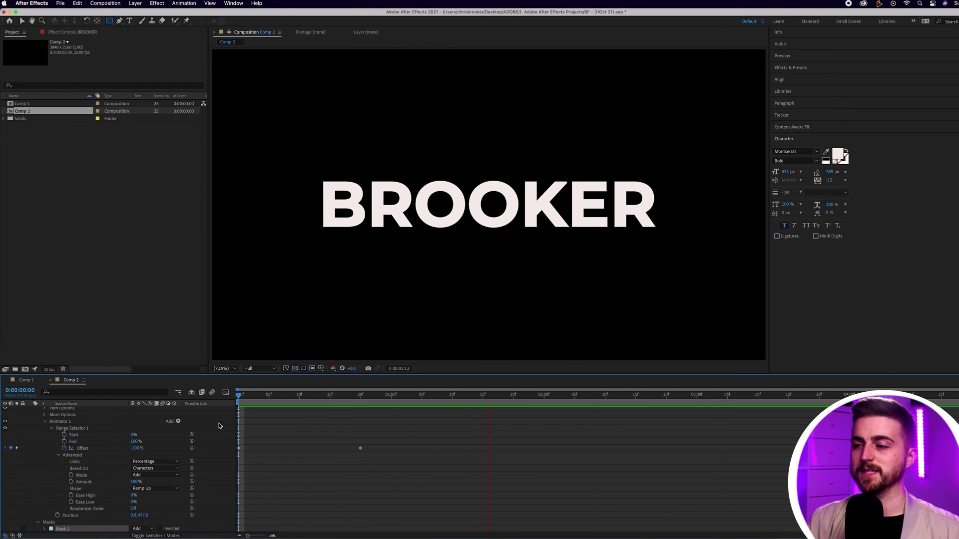
pyautogui.press('space')
pyautogui.scroll(-1, 267, 421)
pyautogui.moveTo(263, 402); pyautogui.dragTo(296, 402)
# Apply Easy Ease to both Offset keyframes and preview the eased reveal from the first frame.
pyautogui.press('v')
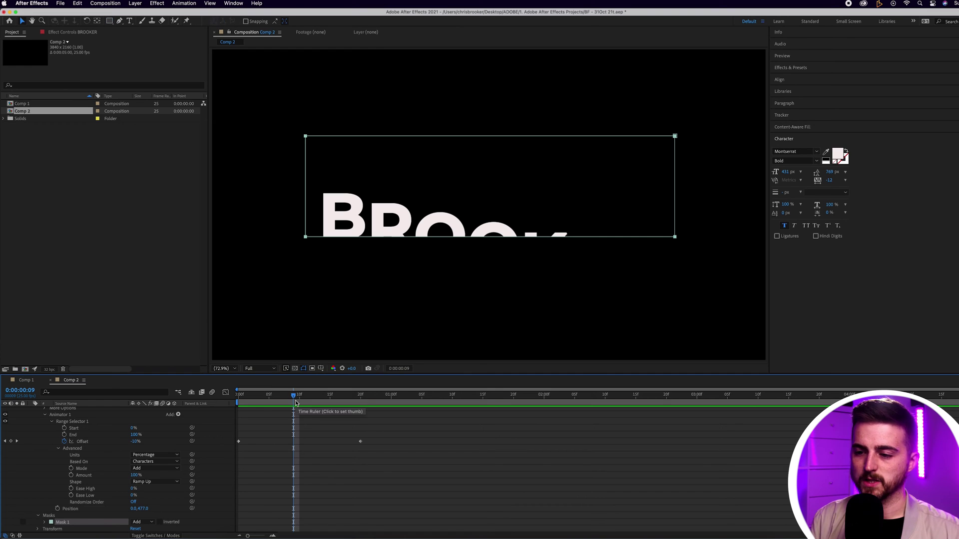
pyautogui.moveTo(396, 437); pyautogui.dragTo(218, 455)
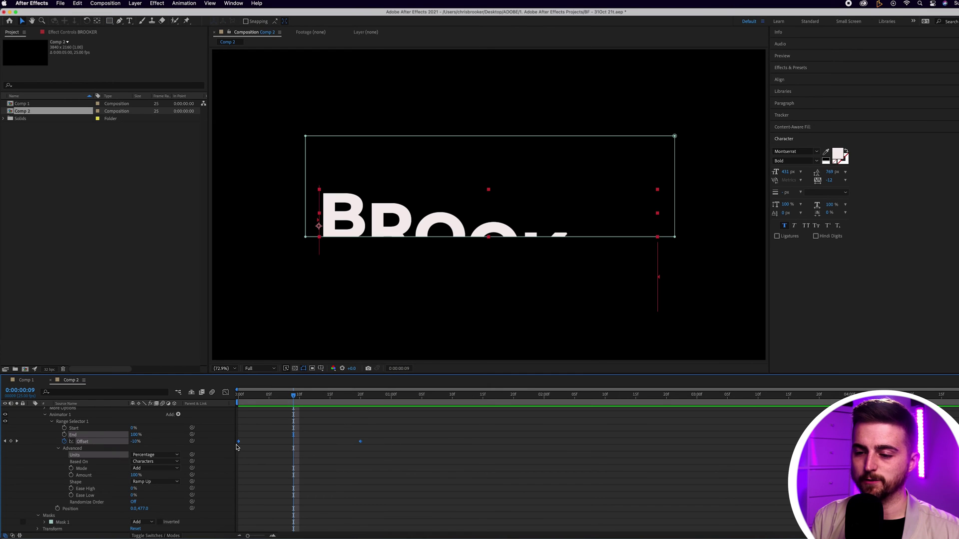
pyautogui.rightClick(238, 444)
pyautogui.moveTo(279, 531)
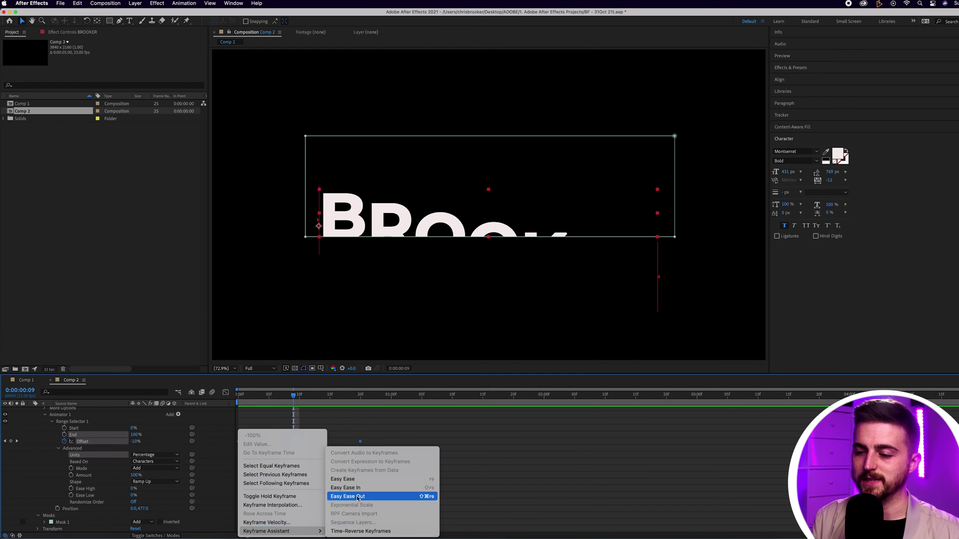
pyautogui.click(352, 481)
pyautogui.press('space')
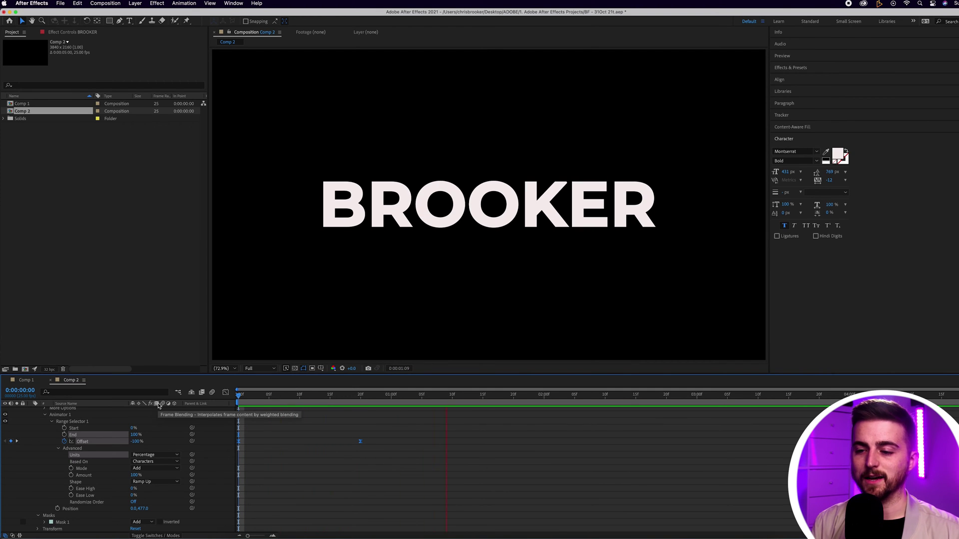
pyautogui.click(84, 475)
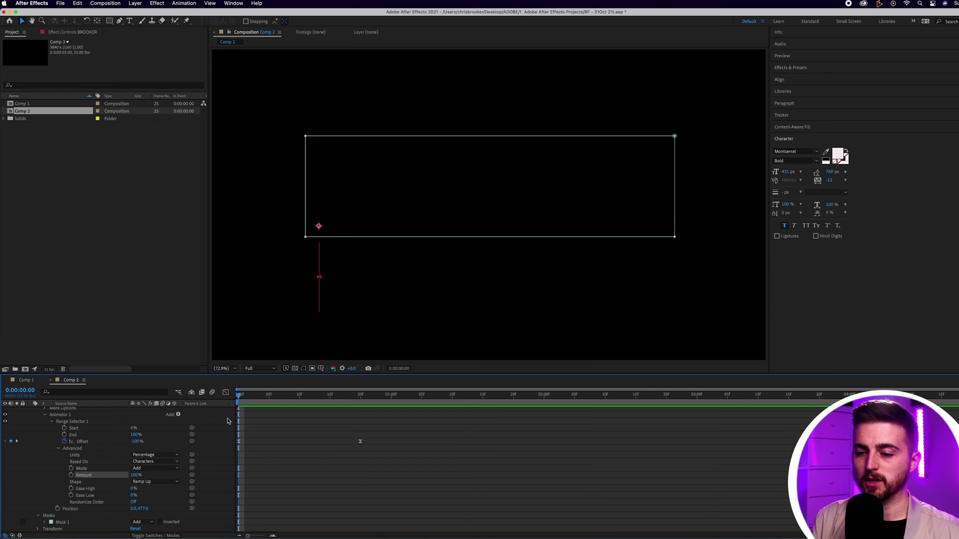
# Set Animator 1's Ease High to about 25% and Ease Low to about 35%, and preview the softer letter movement.
pyautogui.click(97, 489)
pyautogui.moveTo(134, 489); pyautogui.dragTo(145, 498)
pyautogui.press('space')
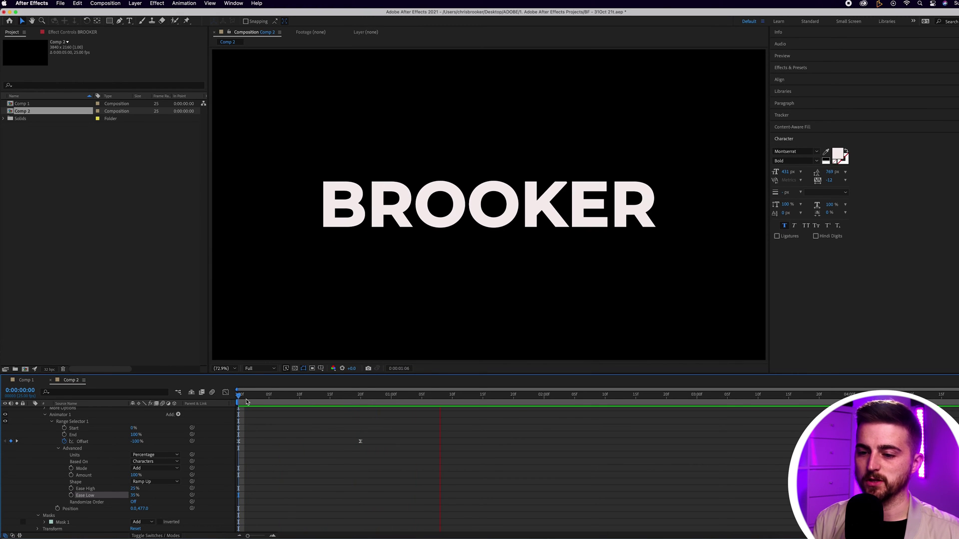
pyautogui.press('space')
# Add a second text animator with Rotation, set it to 70° and keyframe it on the first frame.
pyautogui.scroll(3, 259, 454)
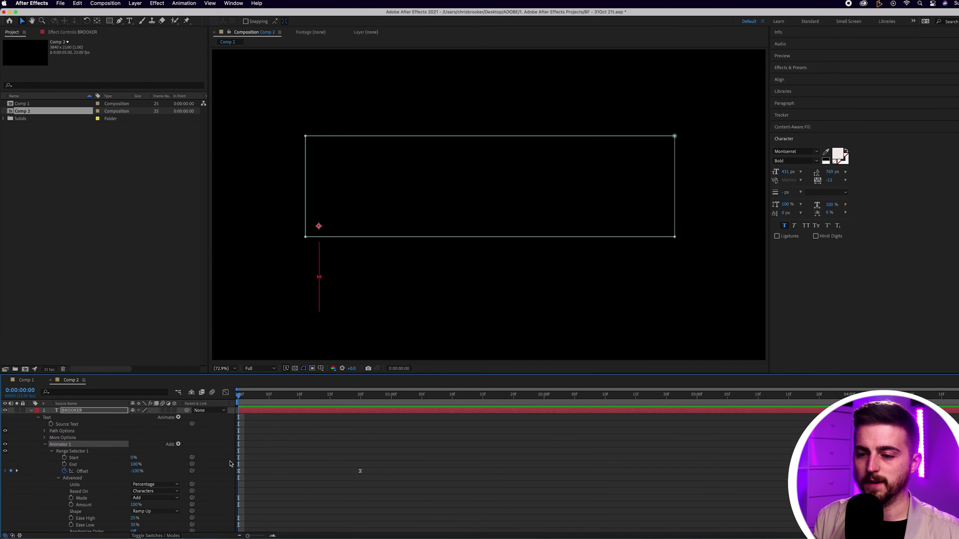
pyautogui.click(62, 419)
pyautogui.click(178, 418)
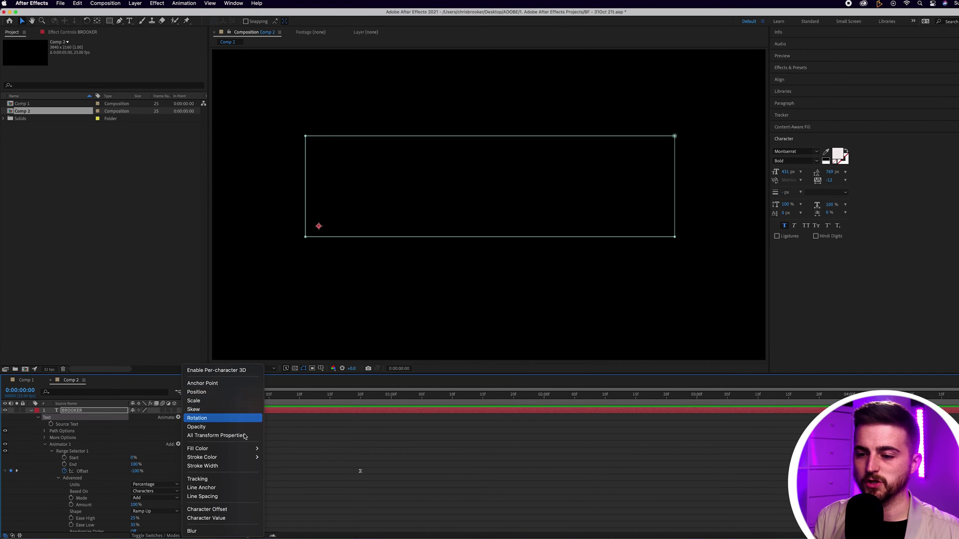
pyautogui.click(225, 418)
pyautogui.click(77, 503)
pyautogui.click(73, 509)
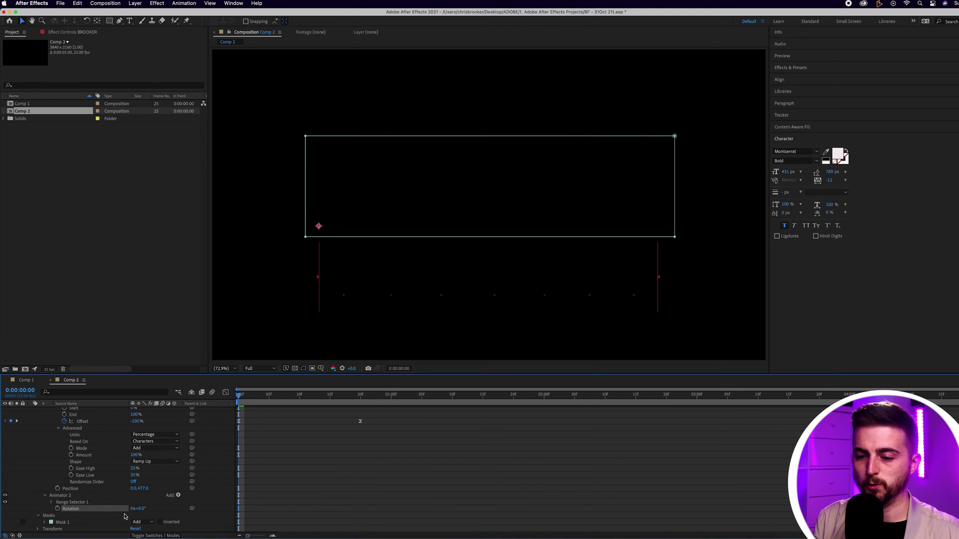
pyautogui.moveTo(141, 513); pyautogui.dragTo(170, 511)
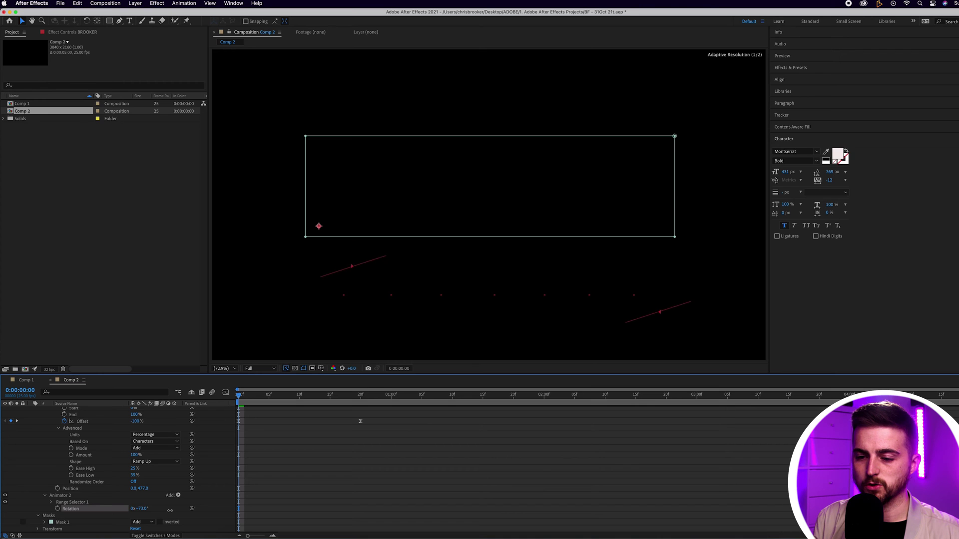
pyautogui.click(58, 510)
pyautogui.scroll(1, 150, 500)
# At 0:00:00:20, set Animator 2's Rotation to 0° and preview the letter rotation from the first frame.
pyautogui.press('space')
pyautogui.press('space')
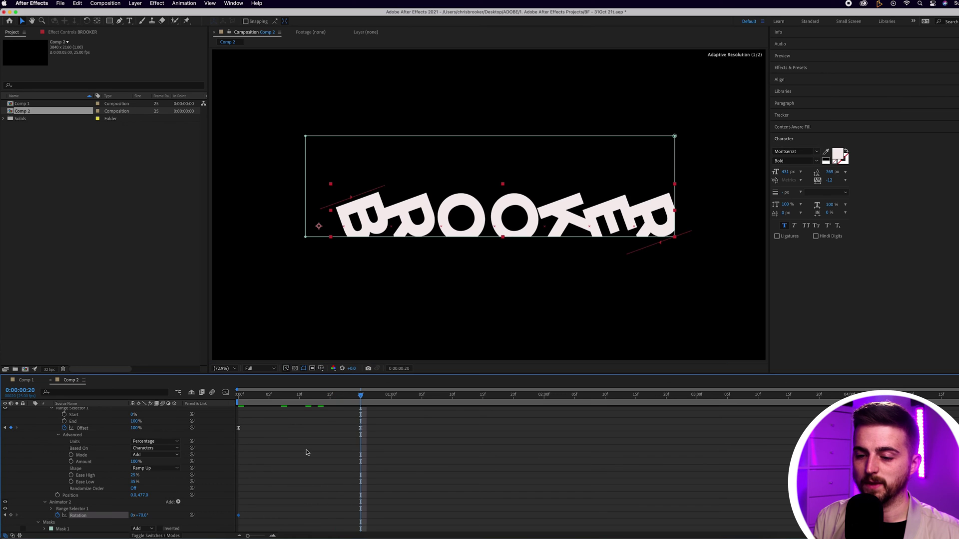
pyautogui.scroll(-1, 208, 482)
pyautogui.click(142, 509)
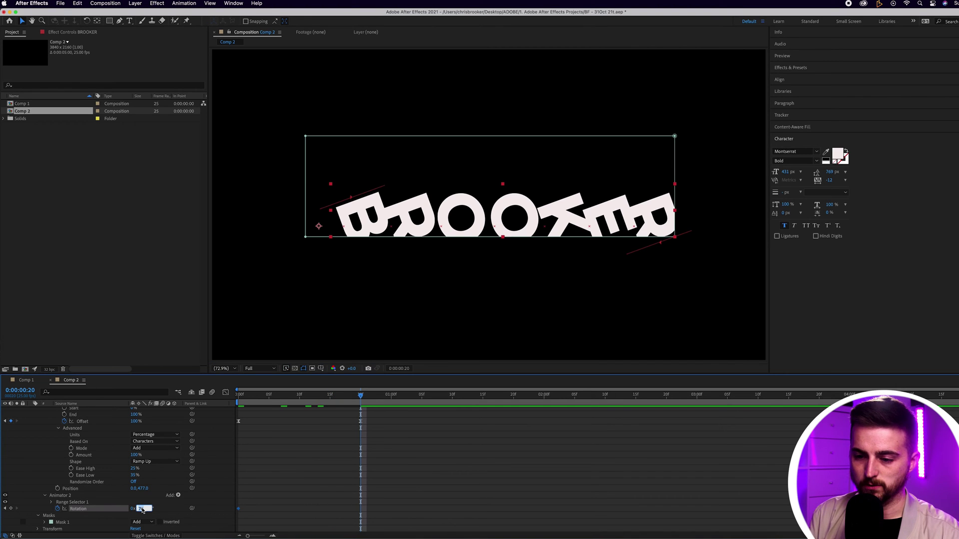
pyautogui.write('0')
pyautogui.press('Return')
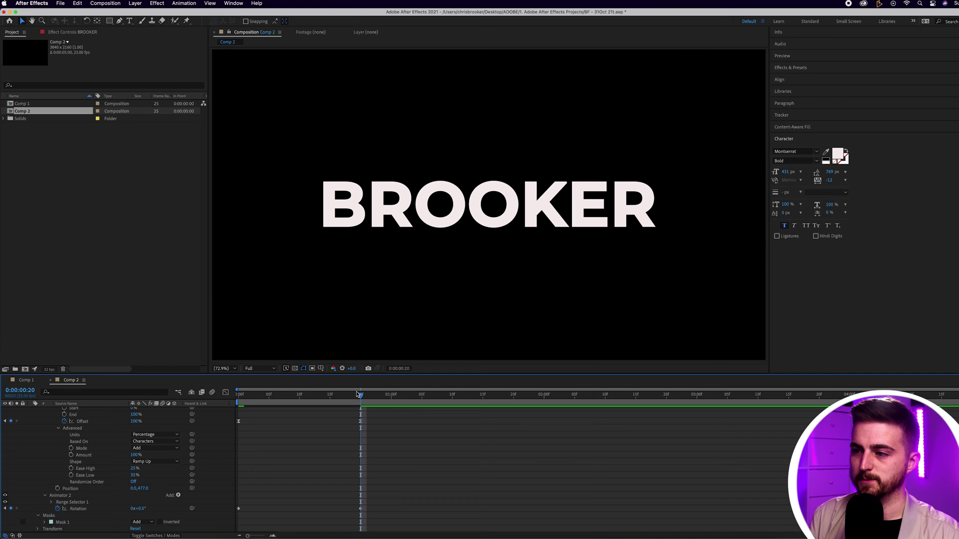
pyautogui.moveTo(326, 397); pyautogui.dragTo(238, 397)
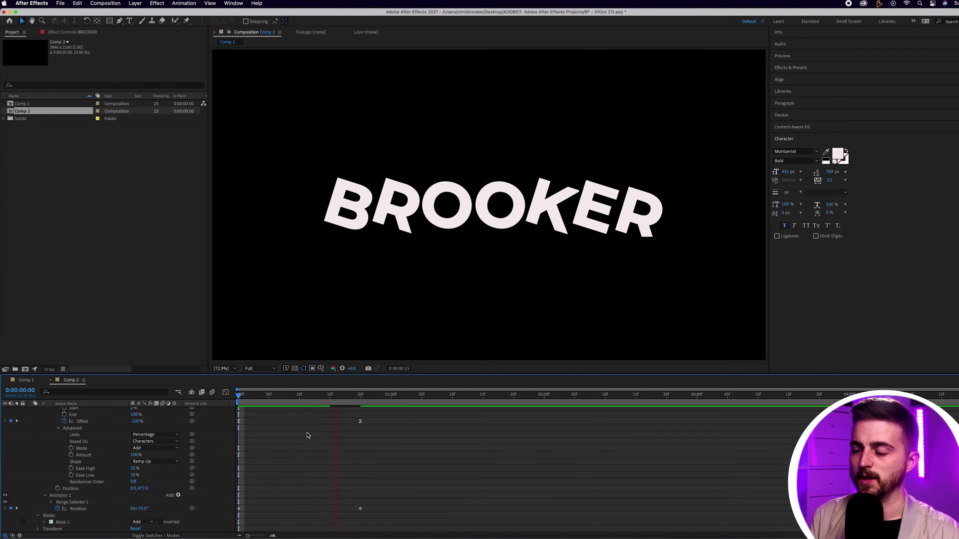
pyautogui.press('space')
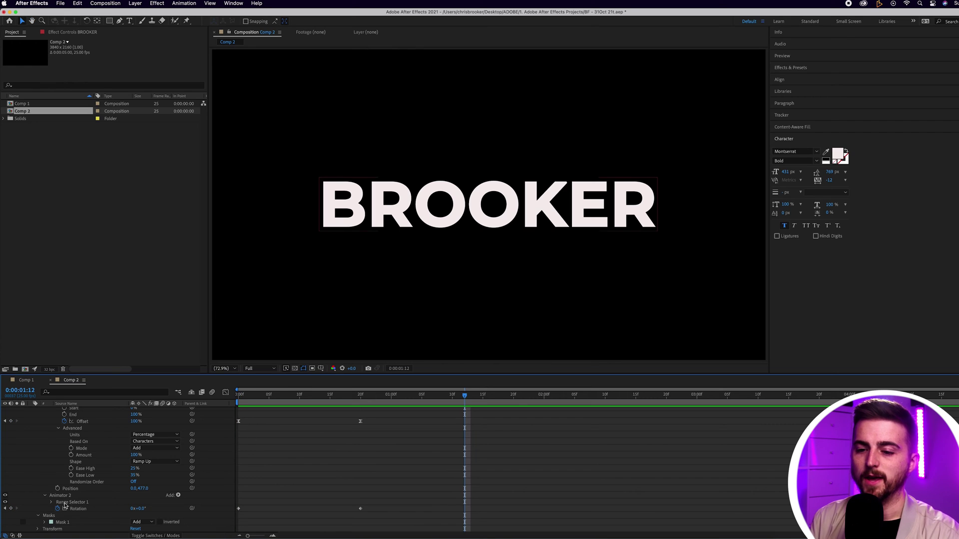
pyautogui.press('Home')
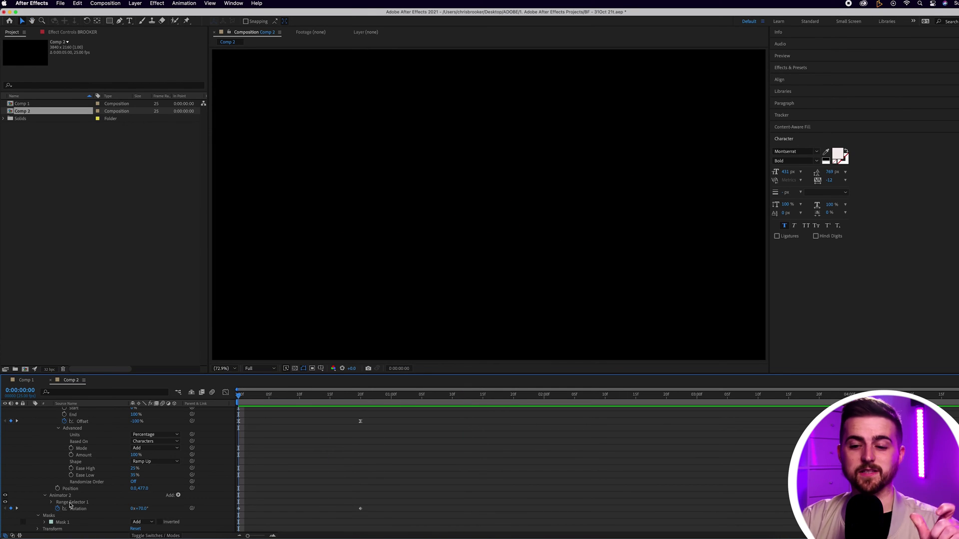
# Delete the range selector of Animator 2.
pyautogui.click(70, 503)
pyautogui.press('Delete')
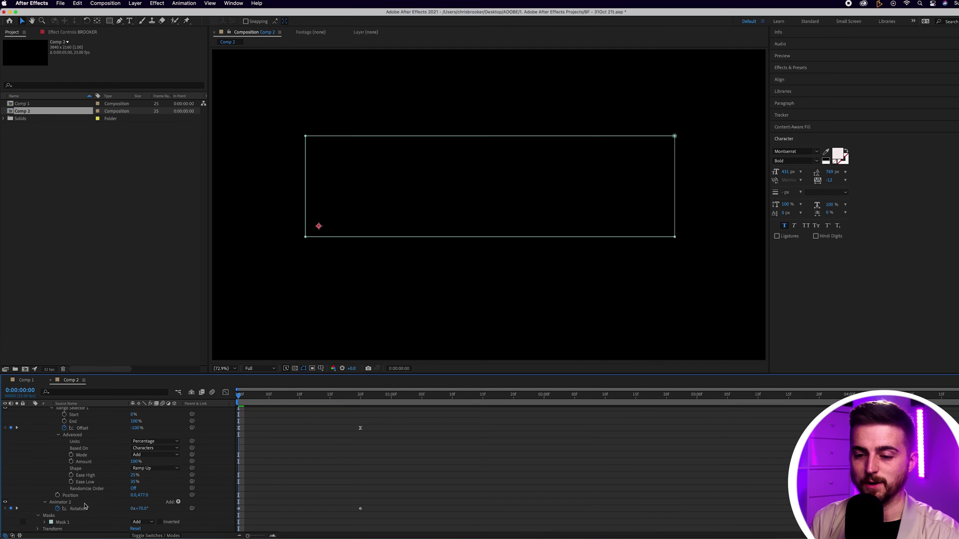
pyautogui.click(77, 500)
# Add a Rotation property to Animator 1 so that it shares the existing range selector.
pyautogui.scroll(3, 75, 499)
pyautogui.click(59, 446)
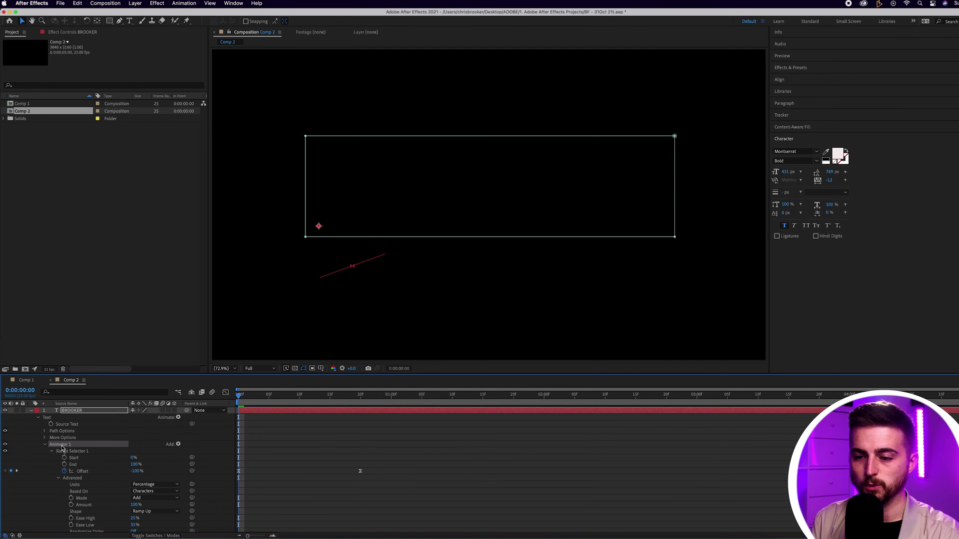
pyautogui.click(176, 445)
pyautogui.moveTo(195, 445)
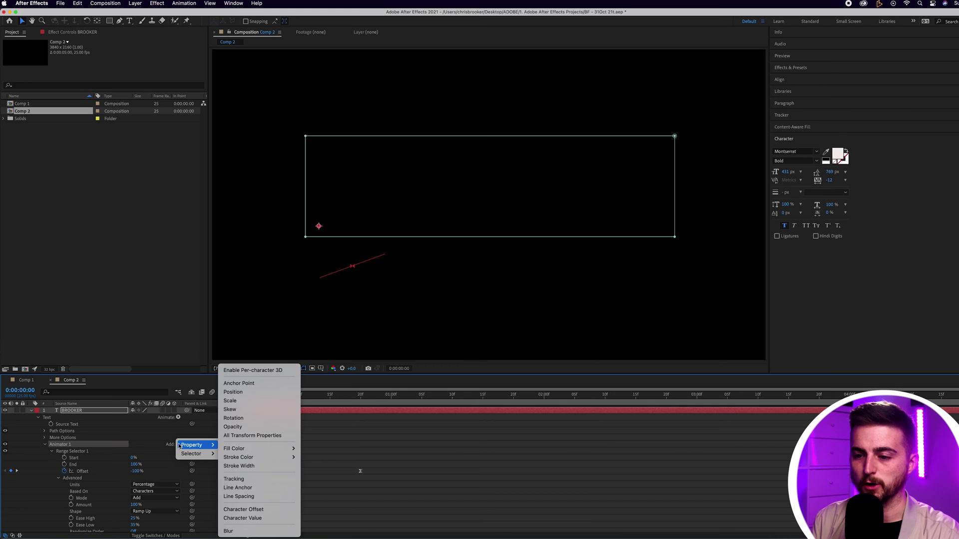
pyautogui.click(240, 418)
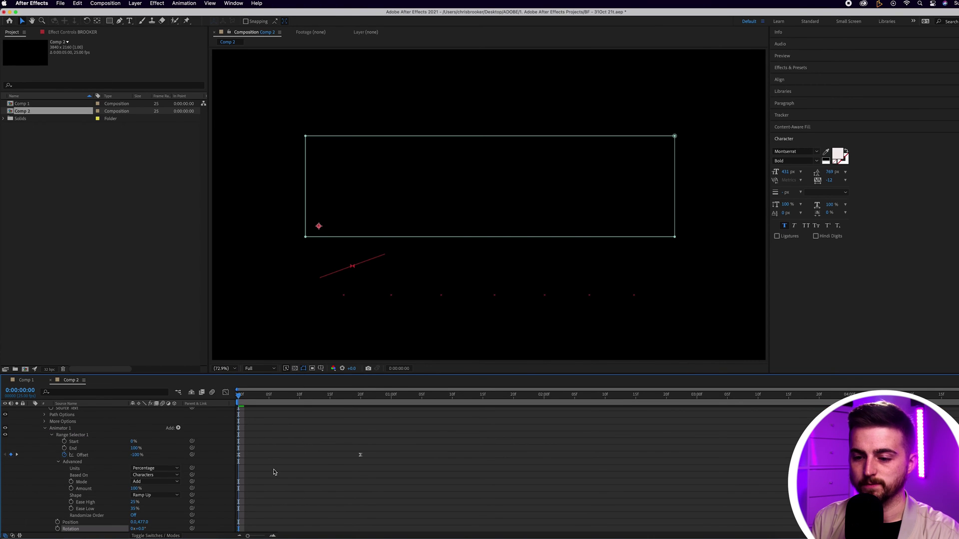
pyautogui.hotkey('shift', 'pagedown')
pyautogui.press('super+z')
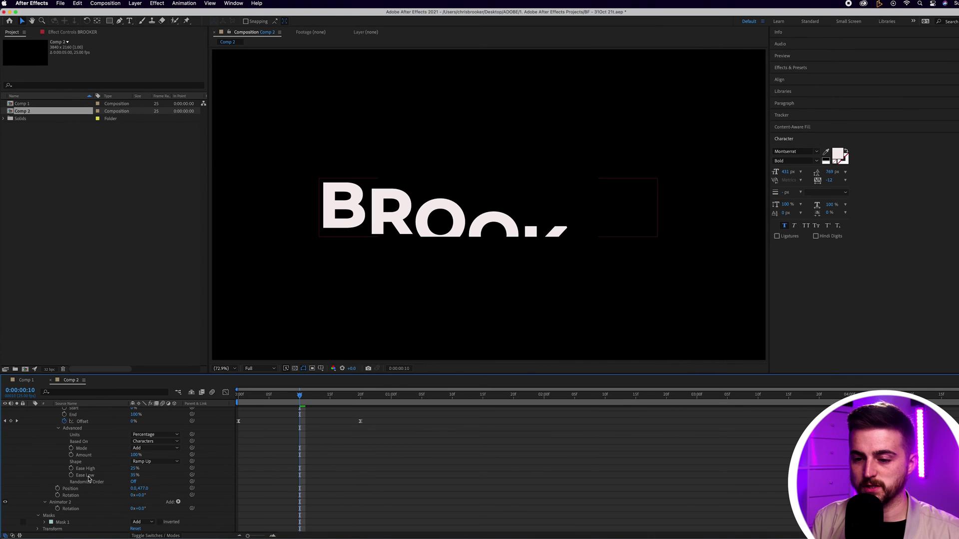
# Keyframe Animator 1's Rotation at 72° on the first frame and 1° at 0:00:00:20.
pyautogui.click(85, 495)
pyautogui.moveTo(140, 497); pyautogui.dragTo(171, 496)
pyautogui.click(238, 394)
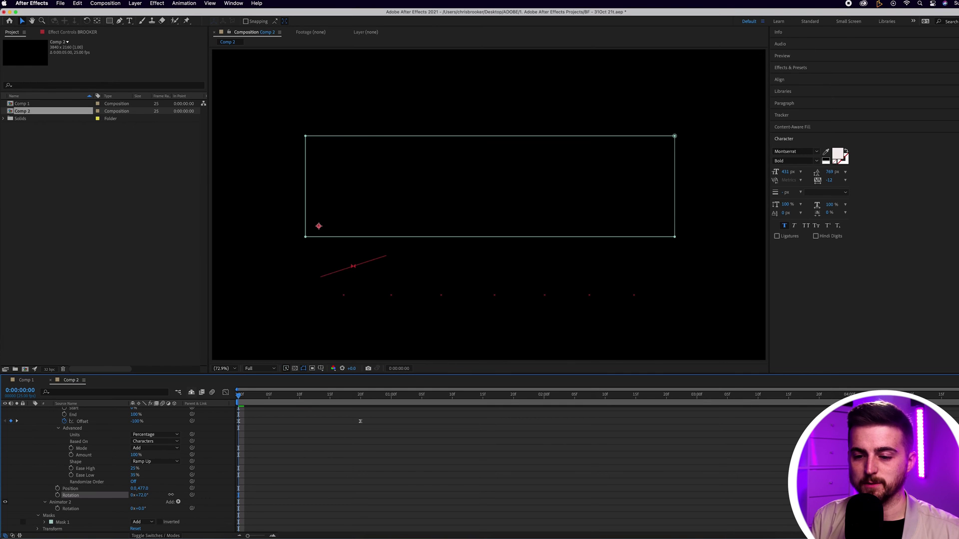
pyautogui.click(58, 495)
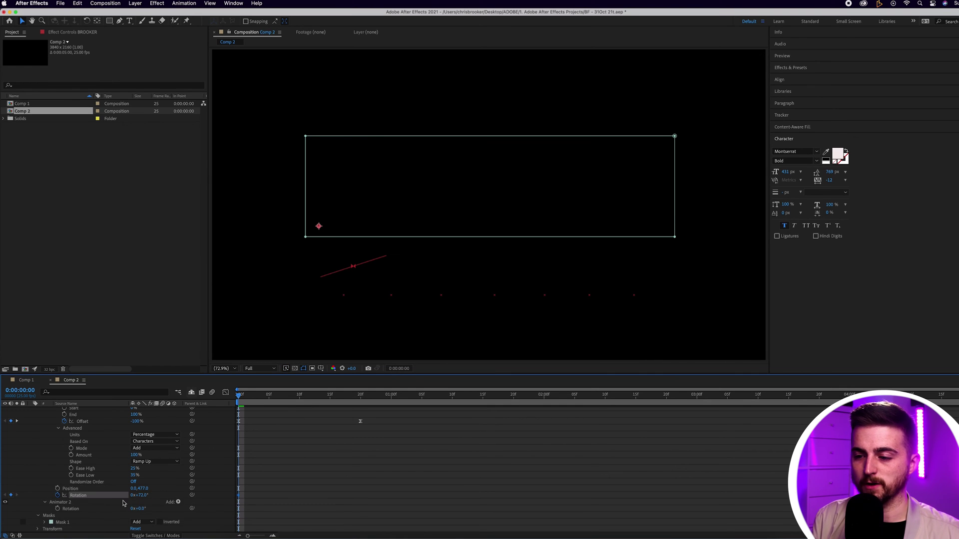
pyautogui.moveTo(270, 396); pyautogui.dragTo(361, 396)
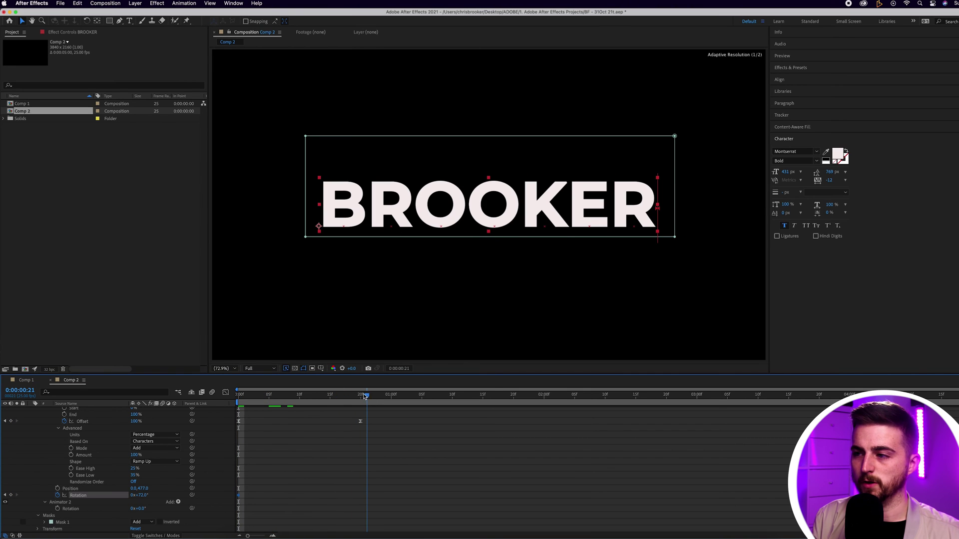
pyautogui.moveTo(140, 496); pyautogui.dragTo(156, 496)
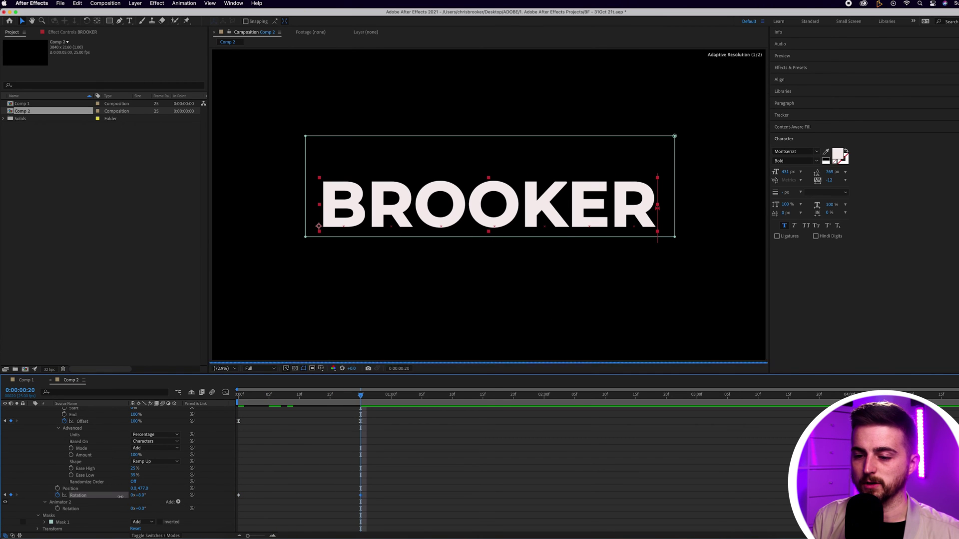
# Preview the rotating letter reveal twice from the first frame.
pyautogui.press('Home')
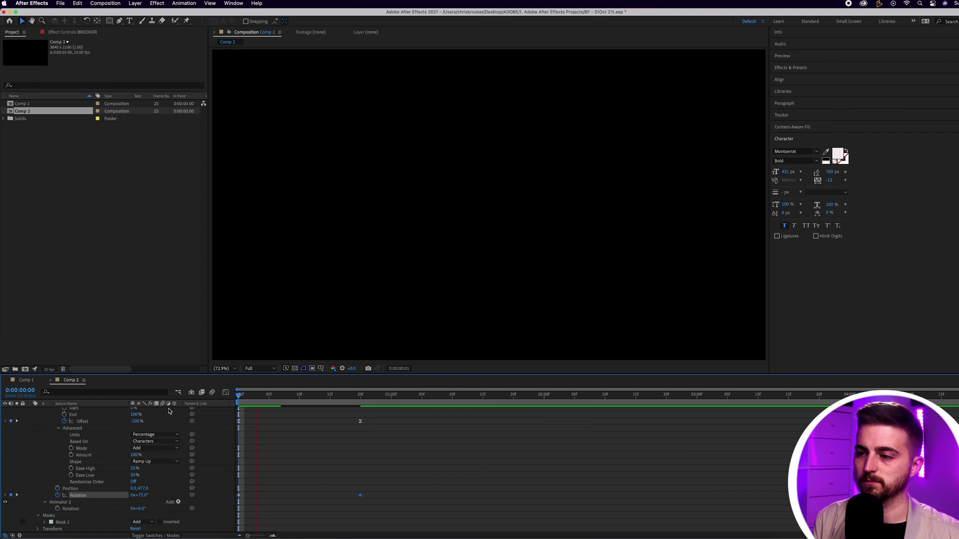
pyautogui.press('space')
pyautogui.press('space')
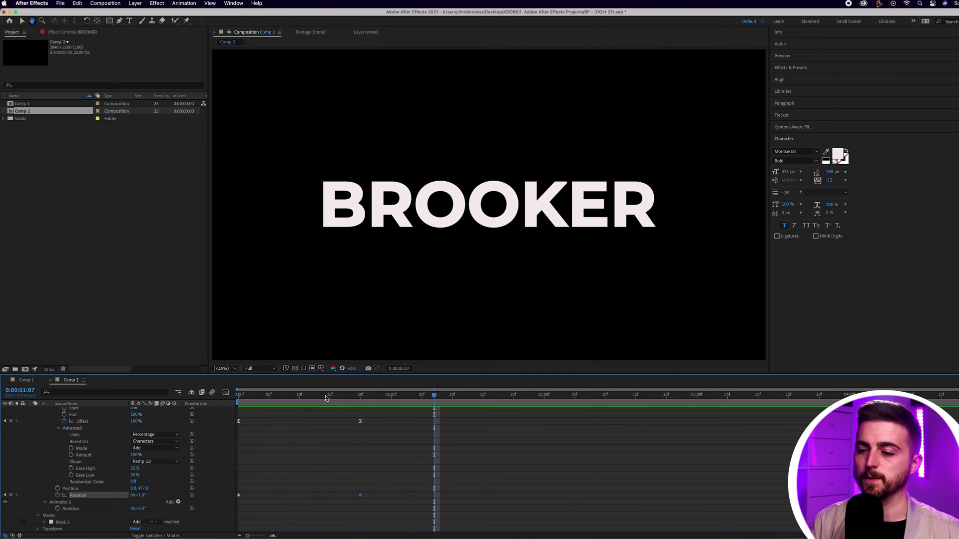
pyautogui.press('Home')
pyautogui.press('space')
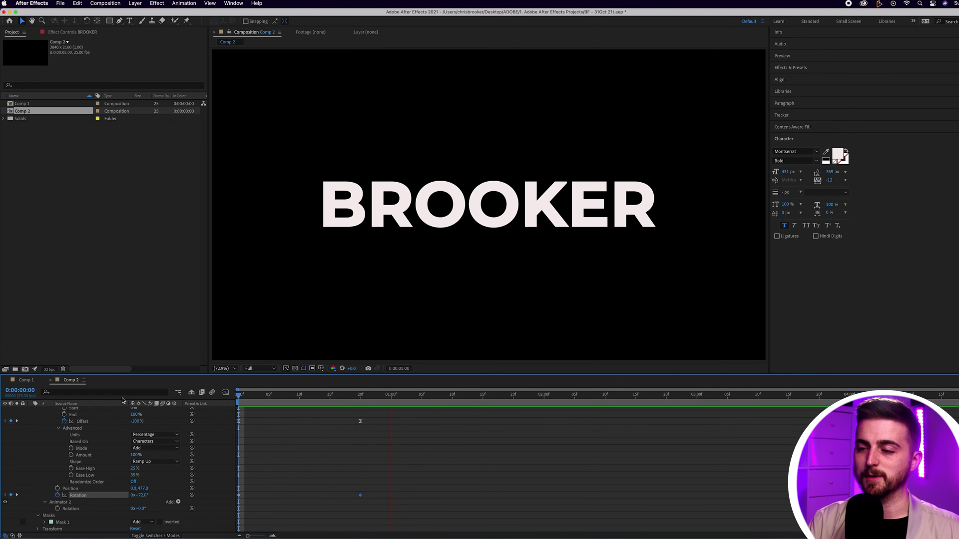
pyautogui.press('space')
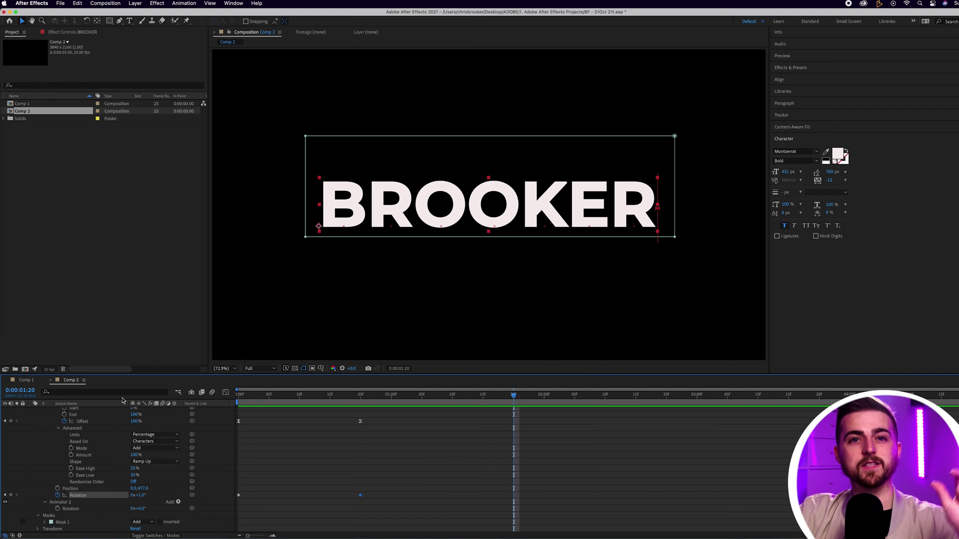
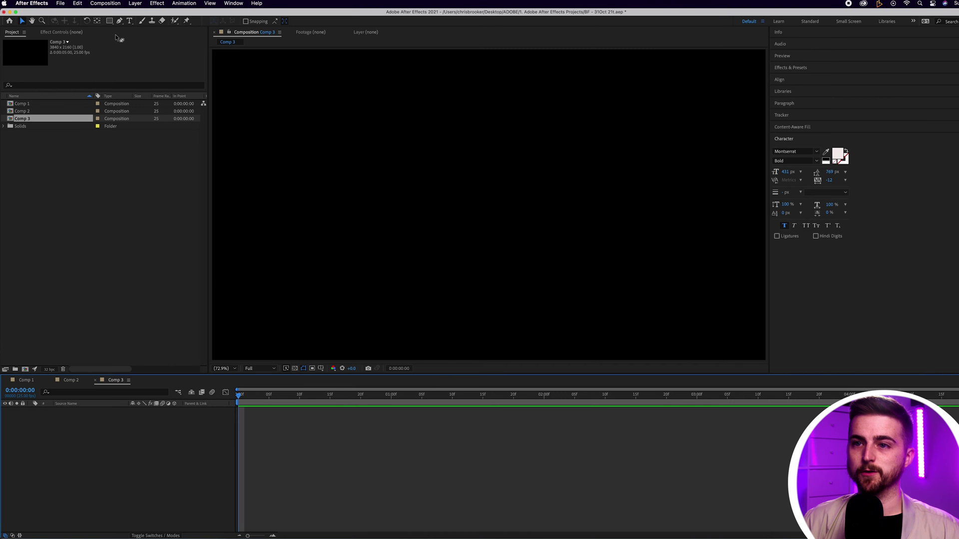
# Add a text layer to Comp 3 with the same title text as in the previous composition.
pyautogui.hotkey('ctrl', 't')
pyautogui.click(365, 217)
pyautogui.write('BROOKER')
pyautogui.press('Escape')
pyautogui.press('v')
# Centre the title in the frame using the proportional grid, and hide the grid once the title is aligned.
pyautogui.click(320, 368)
pyautogui.click(327, 385)
pyautogui.moveTo(499, 196); pyautogui.dragTo(455, 202)
pyautogui.click(321, 368)
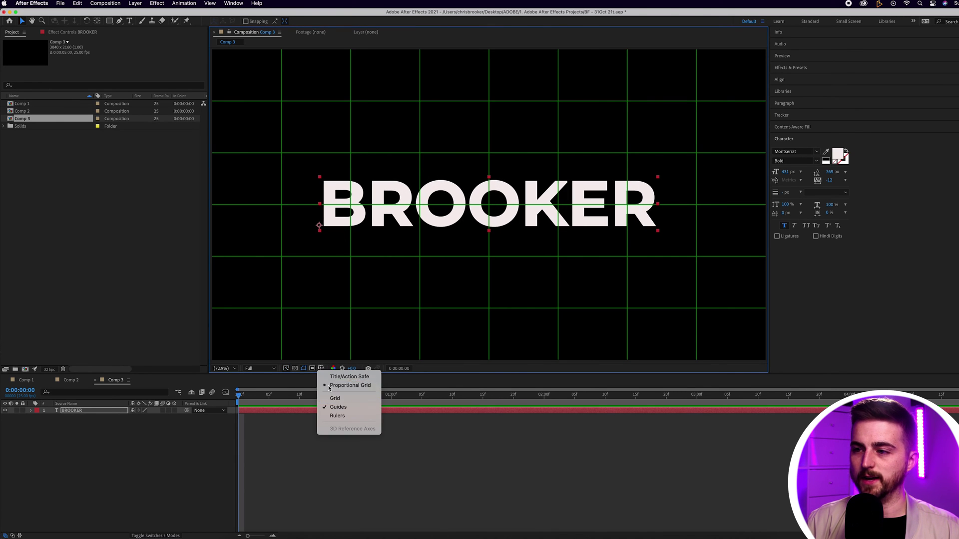
pyautogui.click(327, 385)
pyautogui.click(346, 449)
# Create a 3840 x 2160 px solid in a deep cyan colour and place it below the title layer.
pyautogui.click(136, 3)
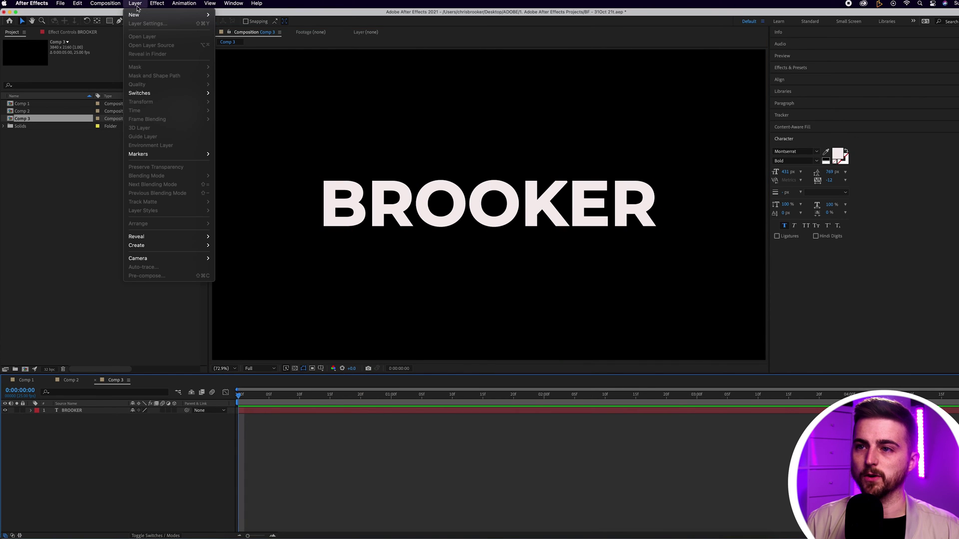
pyautogui.moveTo(150, 14)
pyautogui.click(235, 23)
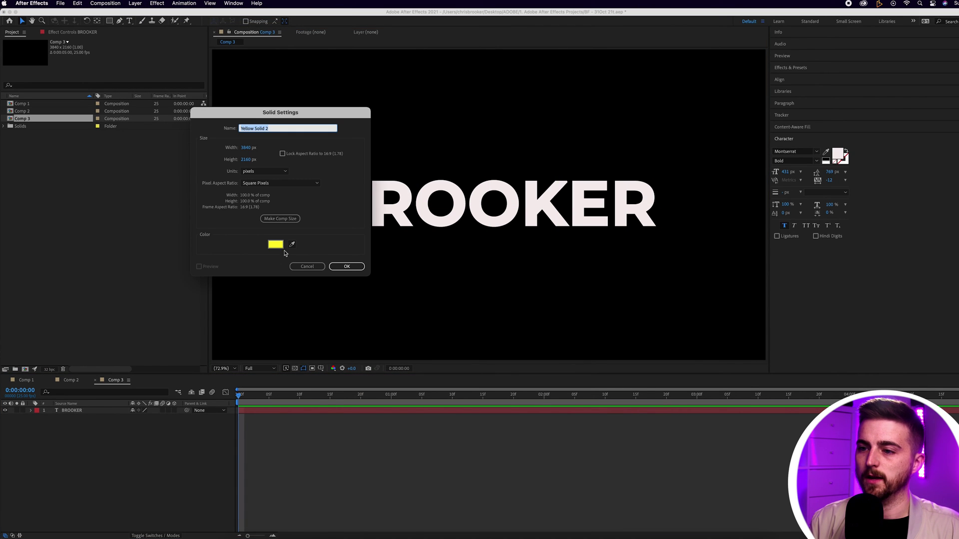
pyautogui.click(276, 244)
pyautogui.moveTo(455, 290); pyautogui.dragTo(423, 280)
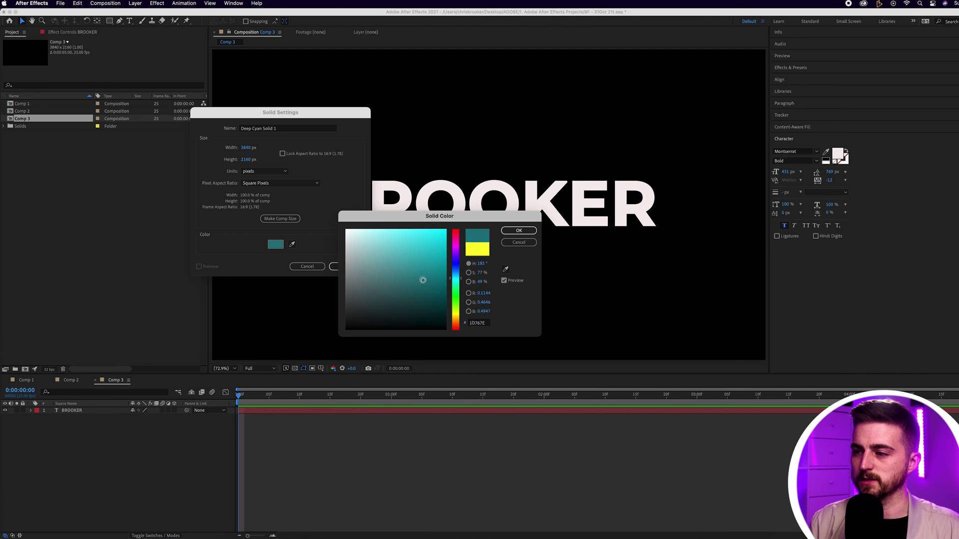
pyautogui.click(519, 229)
pyautogui.click(345, 266)
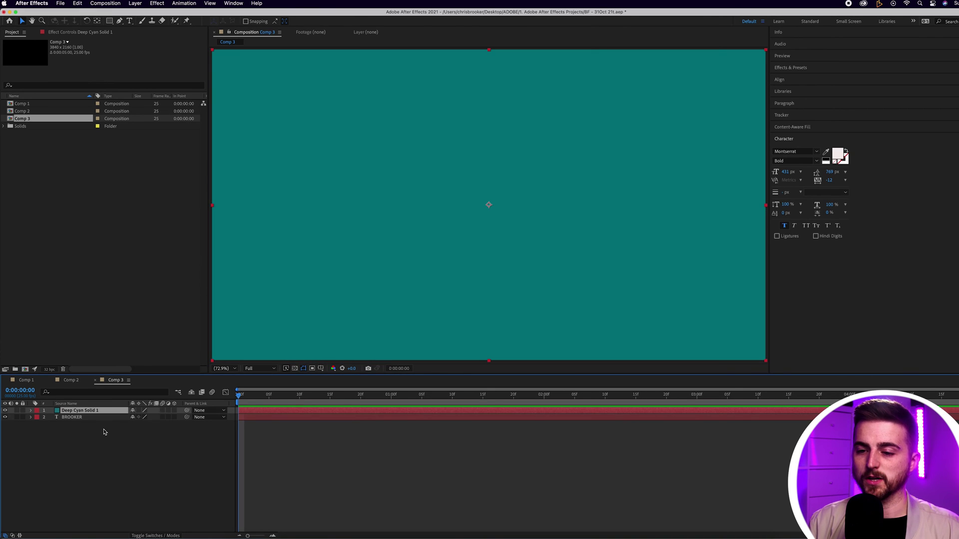
pyautogui.moveTo(93, 423); pyautogui.dragTo(93, 428)
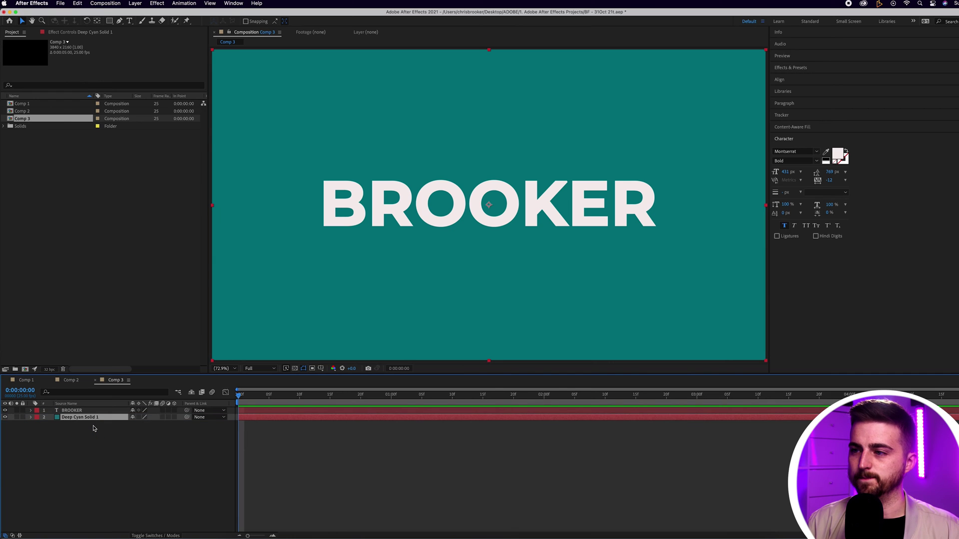
# Draw a rectangular mask on the cyan solid that frames the title with a margin on all sides.
pyautogui.click(110, 22)
pyautogui.moveTo(287, 155)
pyautogui.mouseDown()
pyautogui.moveTo(687, 267)
pyautogui.moveTo(692, 241)
pyautogui.moveTo(689, 257)
pyautogui.mouseUp()
# Add a Mask Path keyframe for the solid at 0:00:00:12 and return to the first frame.
pyautogui.moveTo(257, 398); pyautogui.dragTo(313, 401)
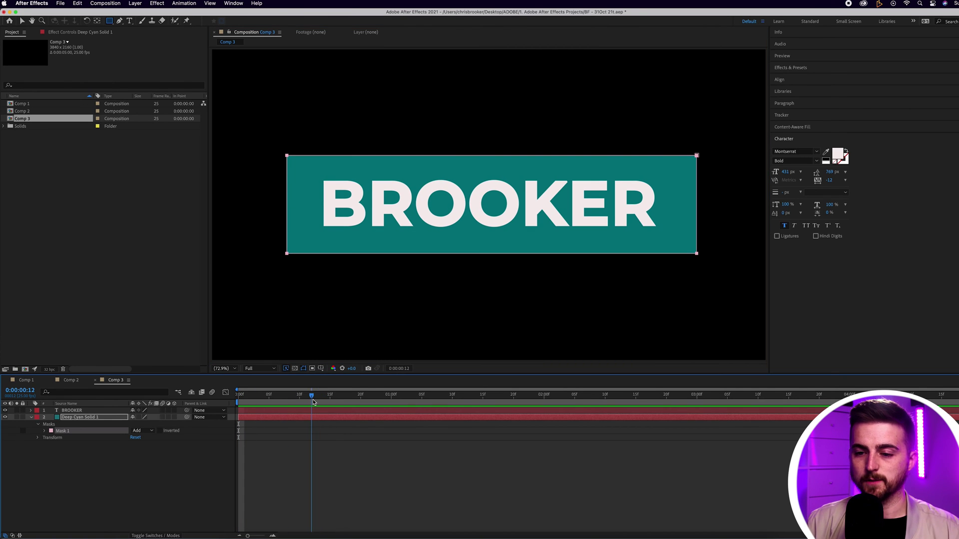
pyautogui.click(46, 431)
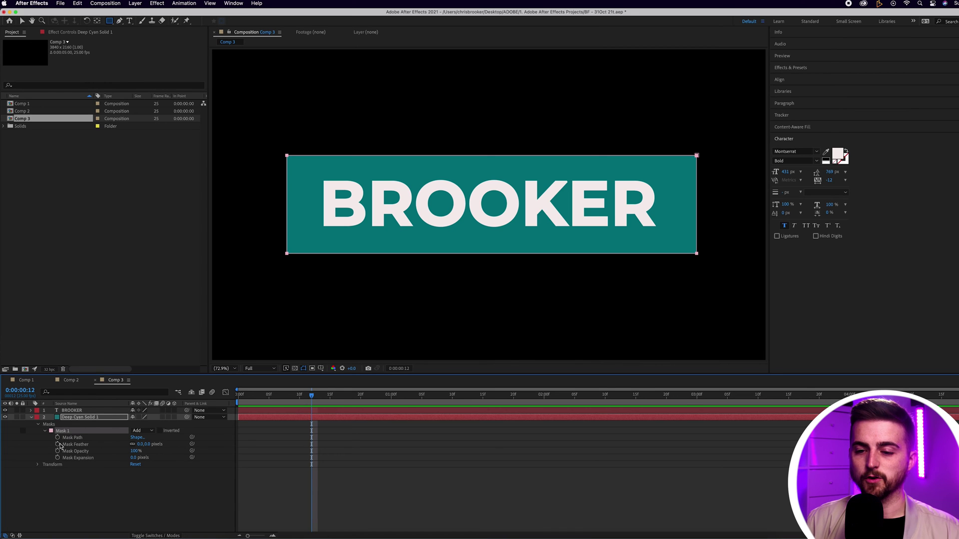
pyautogui.click(57, 439)
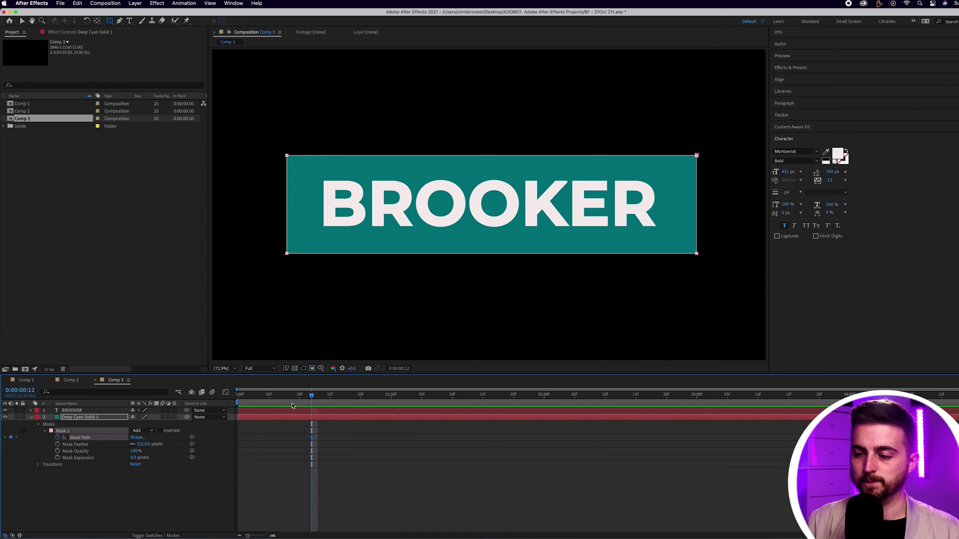
pyautogui.moveTo(303, 398); pyautogui.dragTo(235, 402)
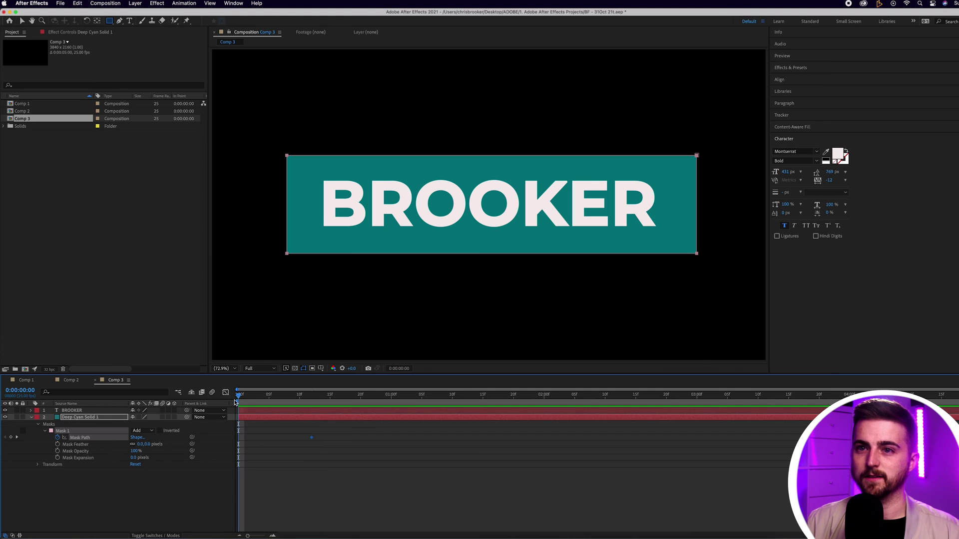
# Collapse the cyan solid's mask onto its left edge at the first frame and preview the box reveal.
pyautogui.click(22, 20)
pyautogui.click(555, 180)
pyautogui.click(698, 156)
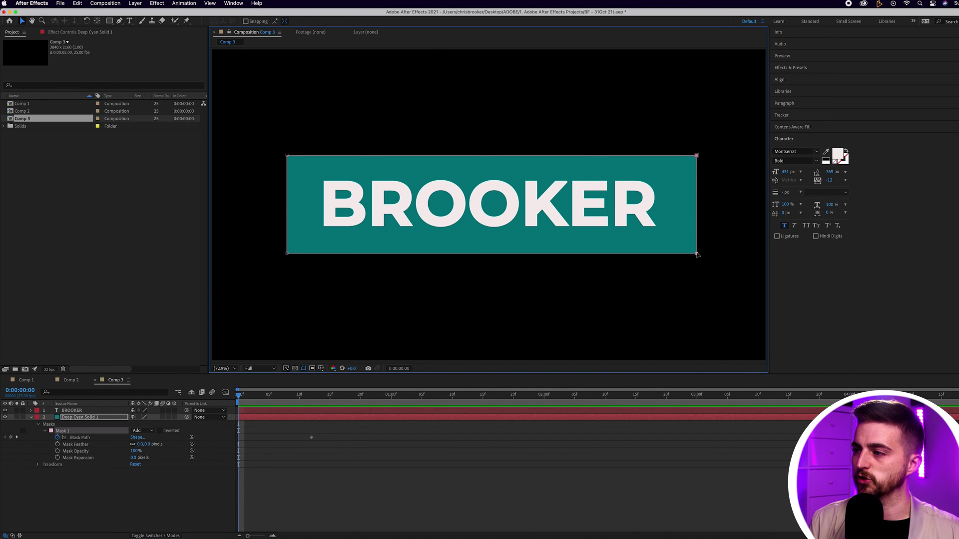
pyautogui.moveTo(696, 256); pyautogui.dragTo(287, 255)
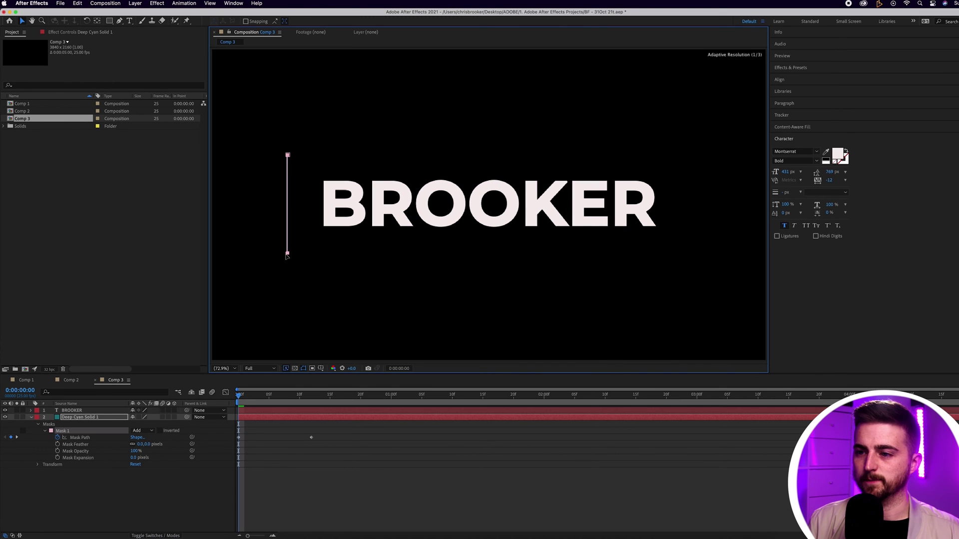
pyautogui.click(292, 492)
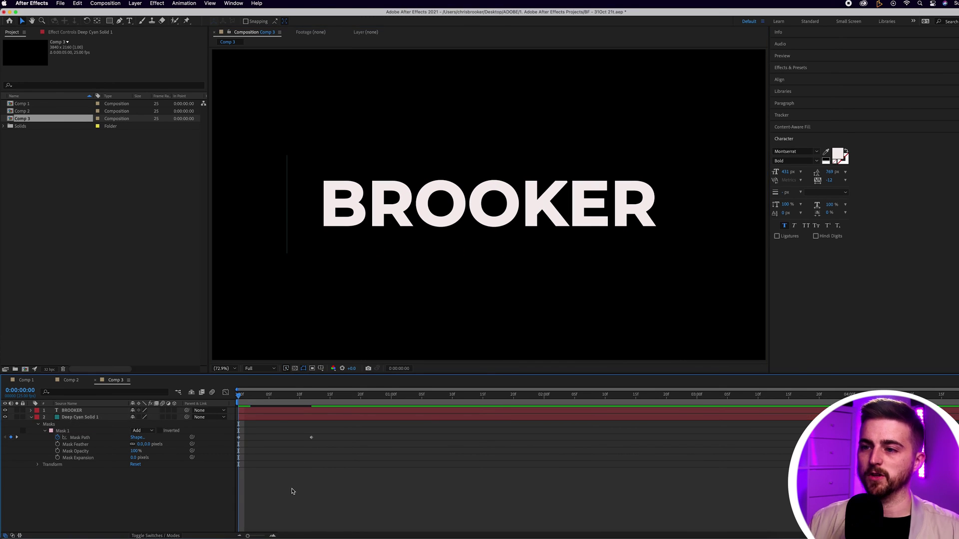
pyautogui.press('space')
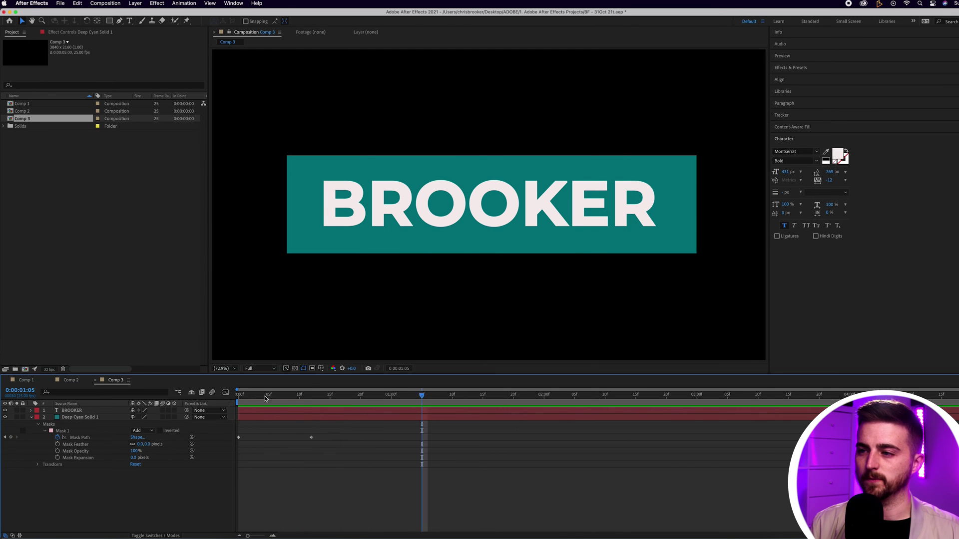
# Add a Mask Path keyframe for the solid at 0:00:00:22, extend the mask's right edge outward at 0:00:00:12, and preview the overshoot.
pyautogui.moveTo(318, 396); pyautogui.dragTo(371, 401)
pyautogui.click(11, 437)
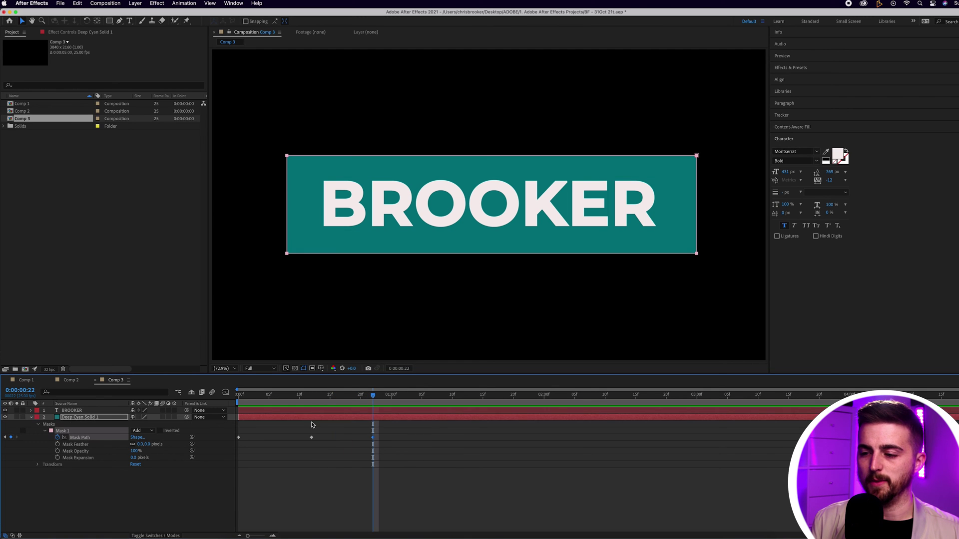
pyautogui.moveTo(364, 399); pyautogui.dragTo(310, 400)
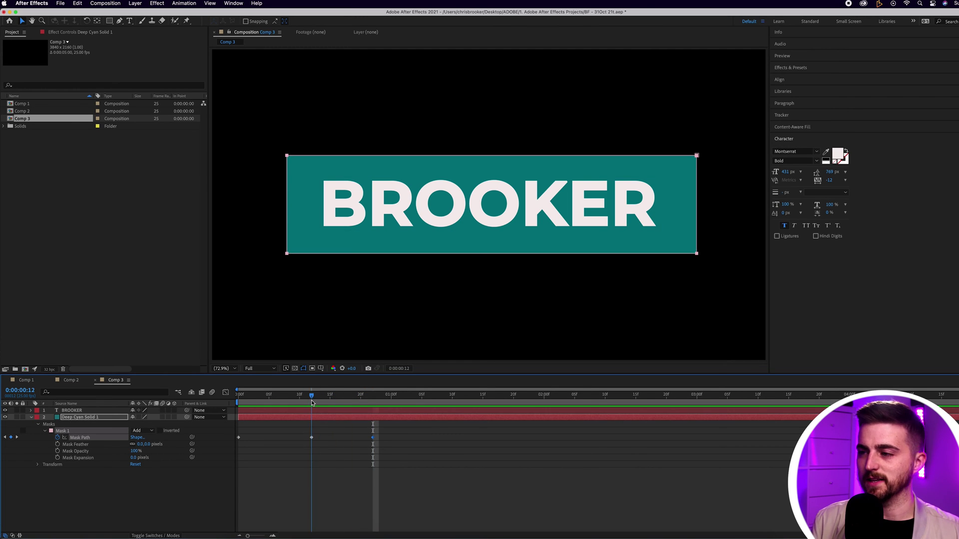
pyautogui.click(619, 219)
pyautogui.click(696, 156)
pyautogui.moveTo(698, 256); pyautogui.dragTo(743, 256)
pyautogui.press('Home')
pyautogui.press('space')
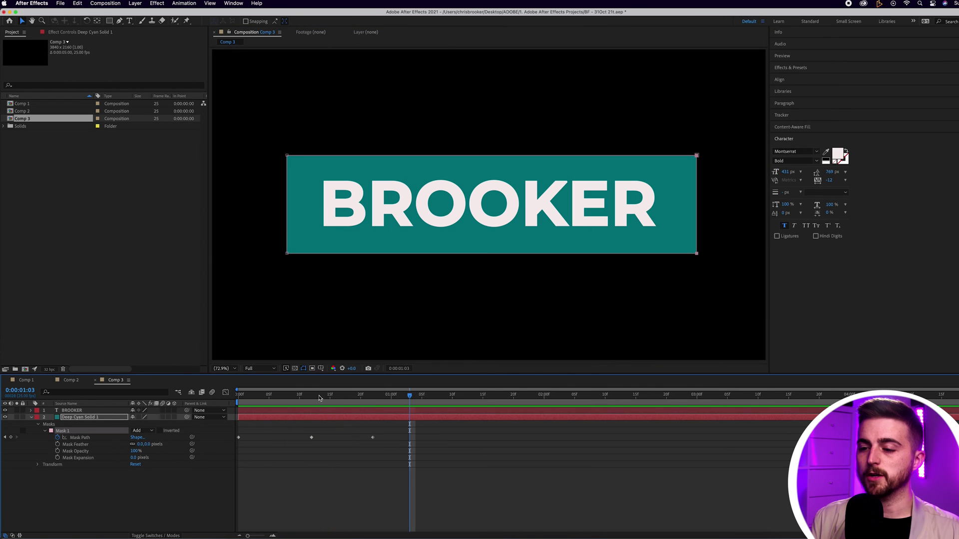
pyautogui.press('space')
# At 0:00:00:10, draw a rectangular mask around the title text just inside the cyan box and add a Mask Path keyframe.
pyautogui.click(244, 394)
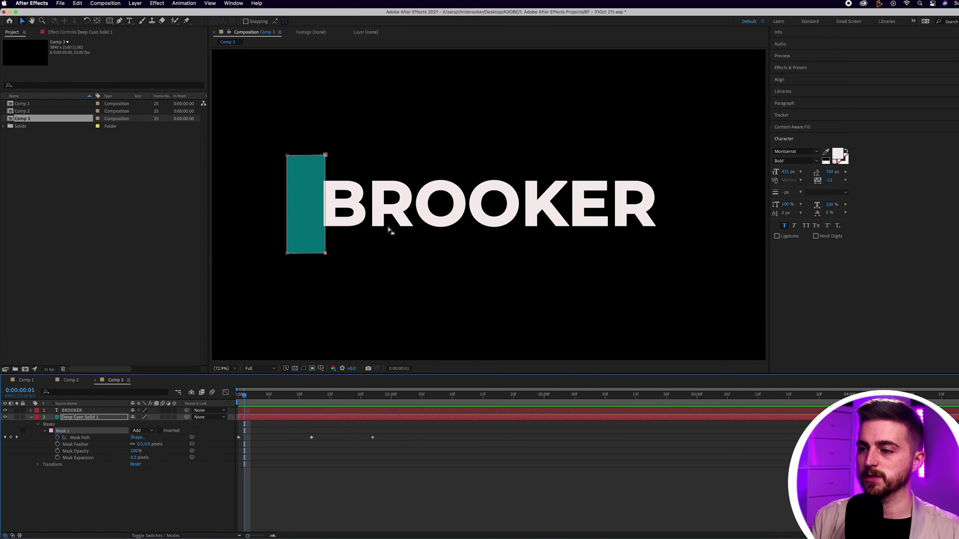
pyautogui.moveTo(245, 394); pyautogui.dragTo(299, 394)
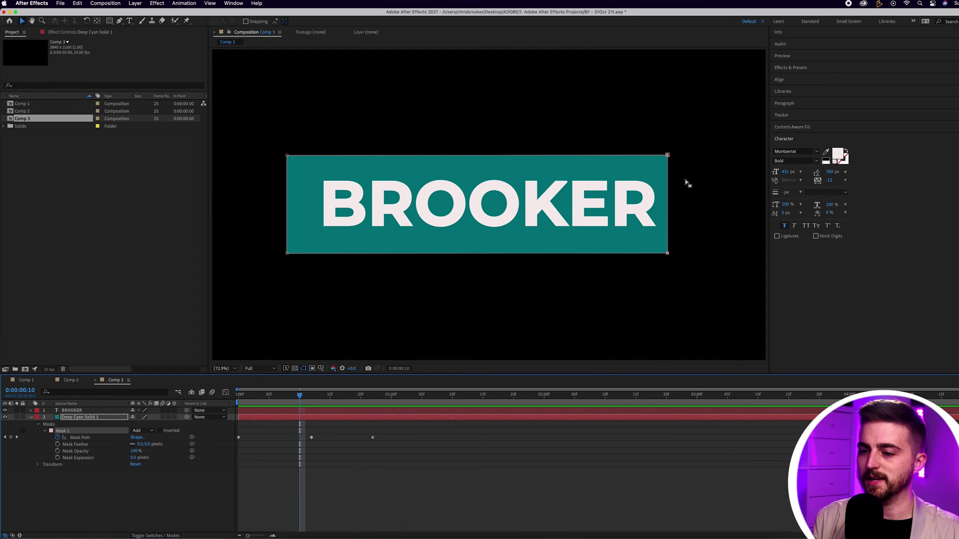
pyautogui.click(308, 411)
pyautogui.click(112, 22)
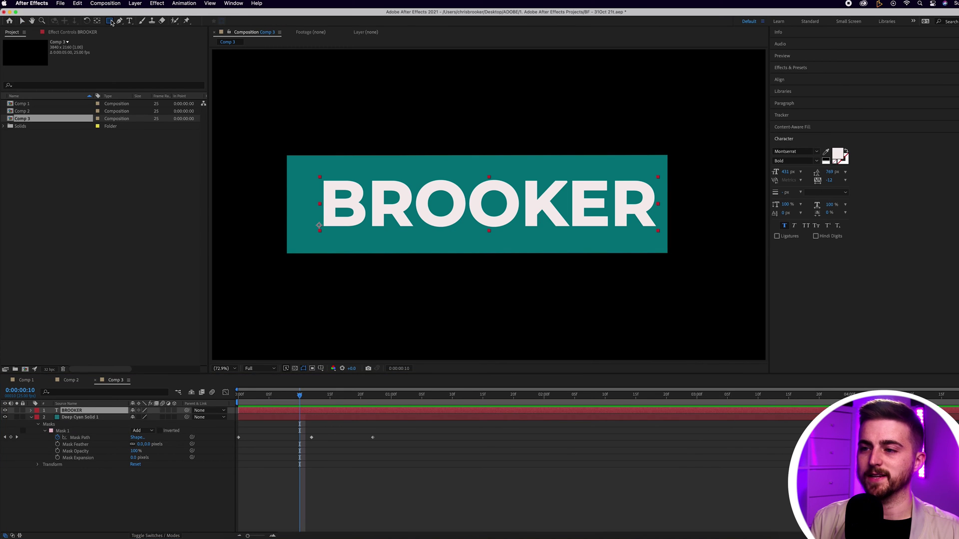
pyautogui.moveTo(662, 163); pyautogui.dragTo(298, 246)
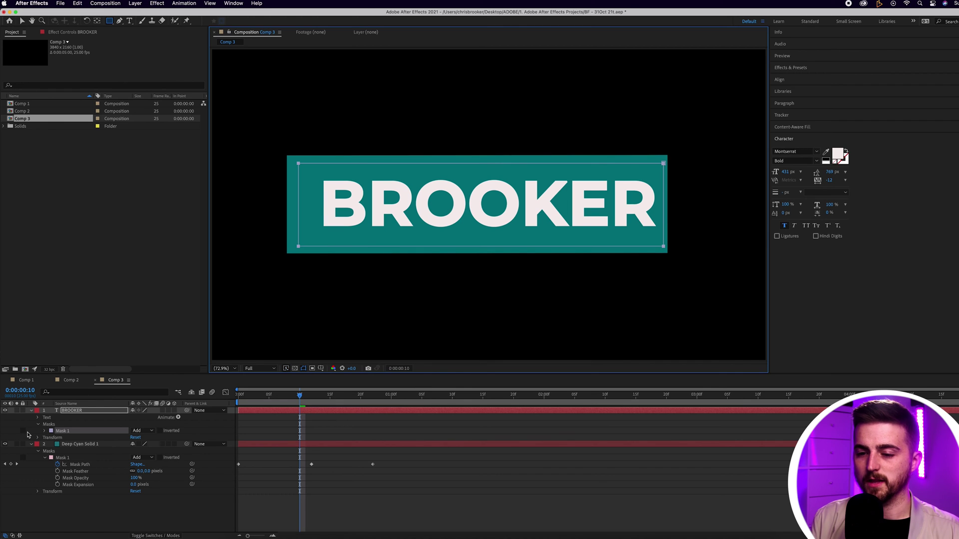
pyautogui.click(45, 431)
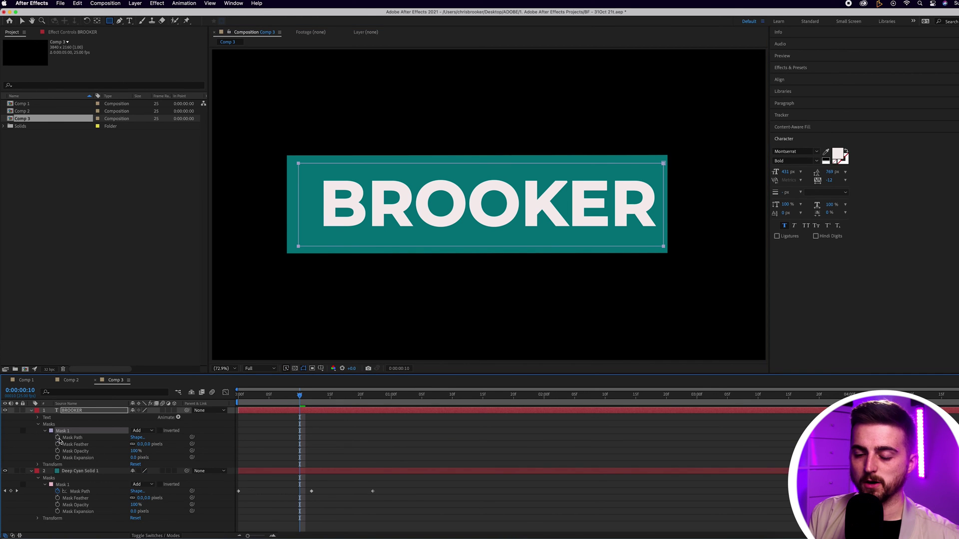
pyautogui.click(58, 438)
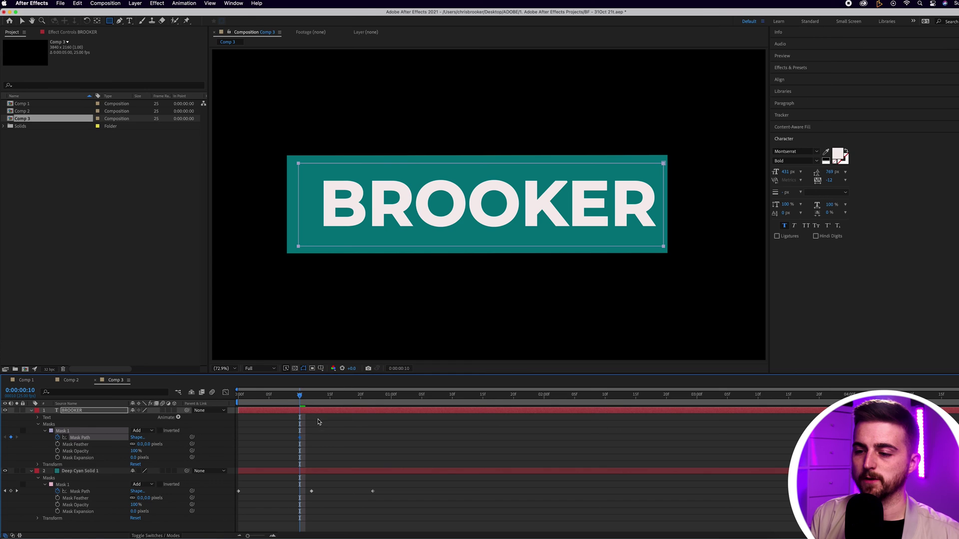
# Collapse the title's mask to the left of the text at the first frame and preview the combined reveal.
pyautogui.moveTo(299, 398); pyautogui.dragTo(239, 401)
pyautogui.click(21, 21)
pyautogui.moveTo(663, 164); pyautogui.dragTo(306, 165)
pyautogui.click(342, 439)
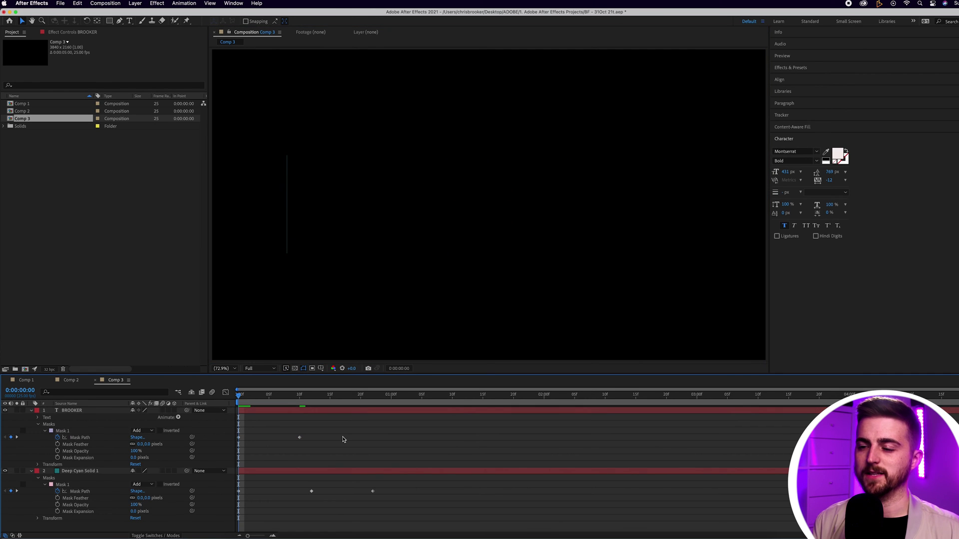
pyautogui.press('space')
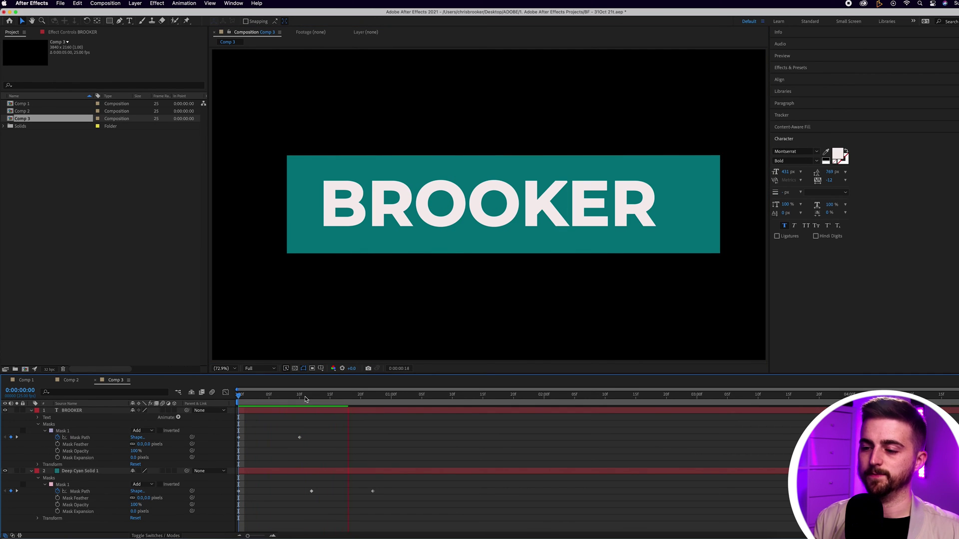
pyautogui.press('space')
pyautogui.press('space')
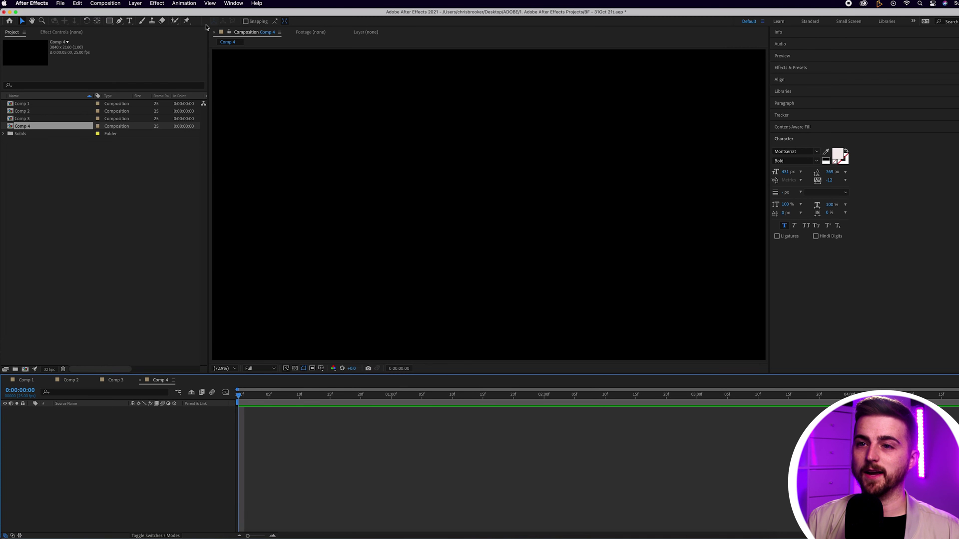
# Add a text layer with the same surname title as the other compositions to Comp 4.
pyautogui.click(130, 22)
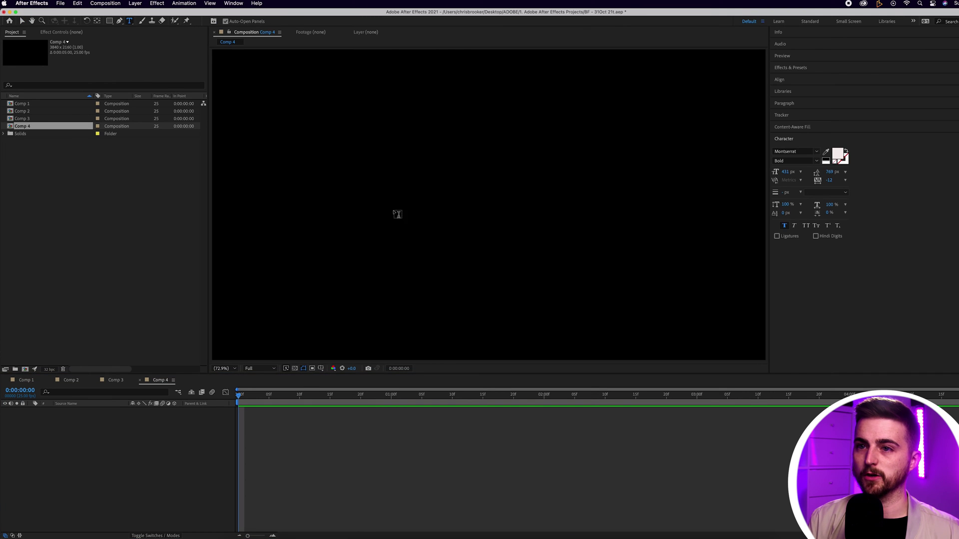
pyautogui.click(360, 197)
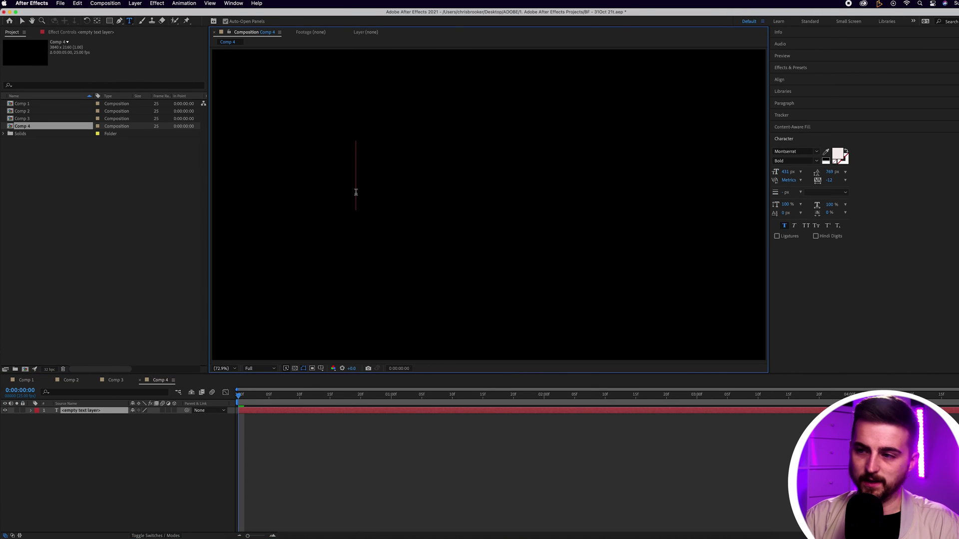
pyautogui.write('BRII')
pyautogui.press('BackSpace')
pyautogui.press('BackSpace')
pyautogui.write('OOKER')
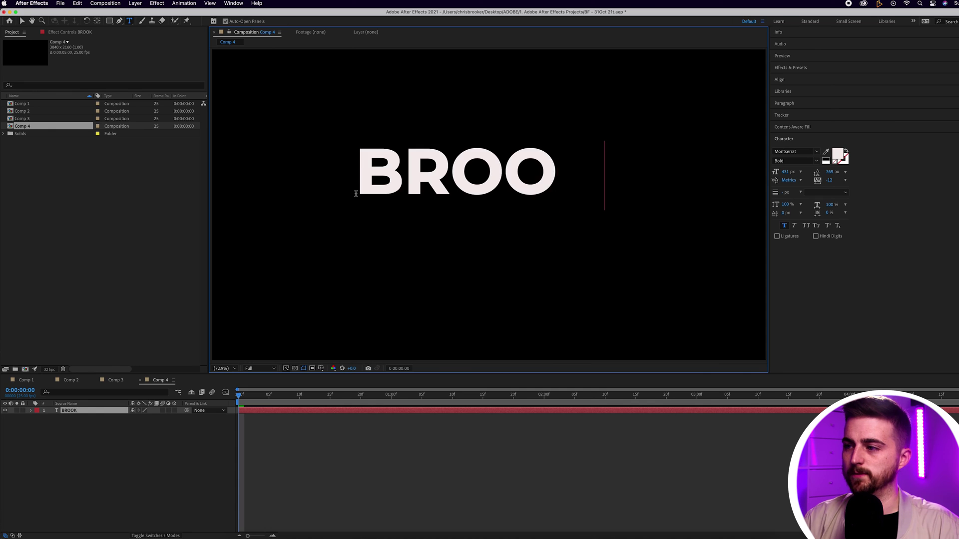
# Centre the new title in the Comp 4 frame using the proportional grid and hide the grid again.
pyautogui.click(22, 21)
pyautogui.press('super+apostrophe')
pyautogui.click(321, 368)
pyautogui.click(340, 401)
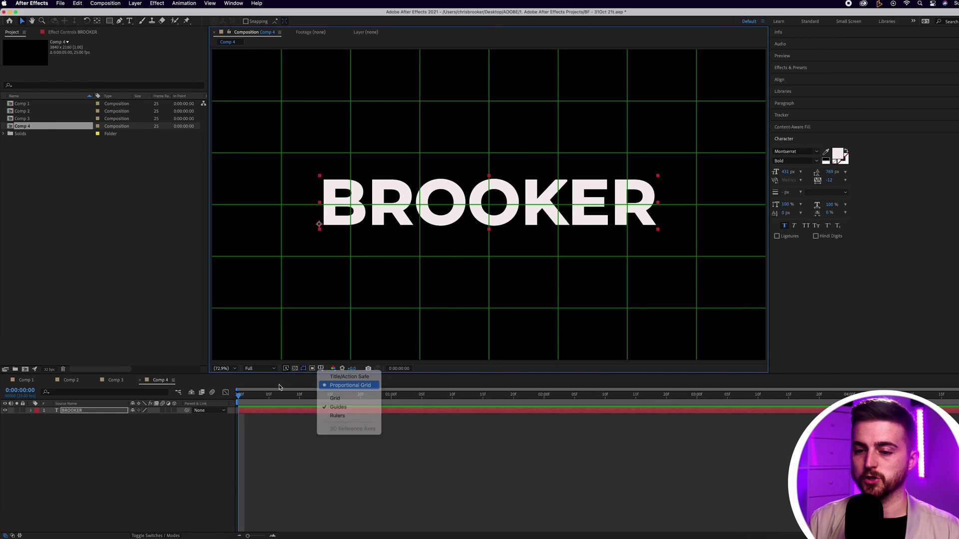
# Create shapes from the title's text layer to get an outlines layer.
pyautogui.rightClick(73, 412)
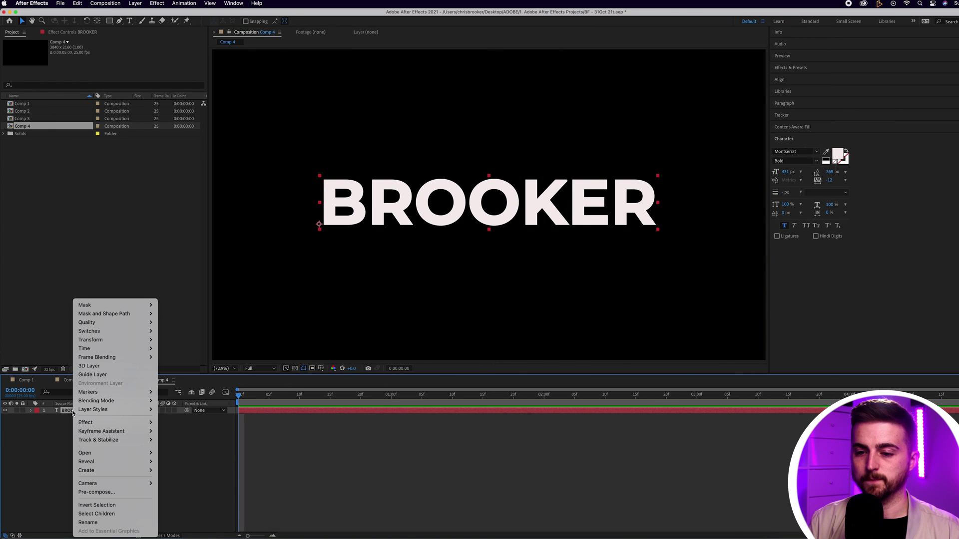
pyautogui.moveTo(95, 412)
pyautogui.moveTo(131, 471)
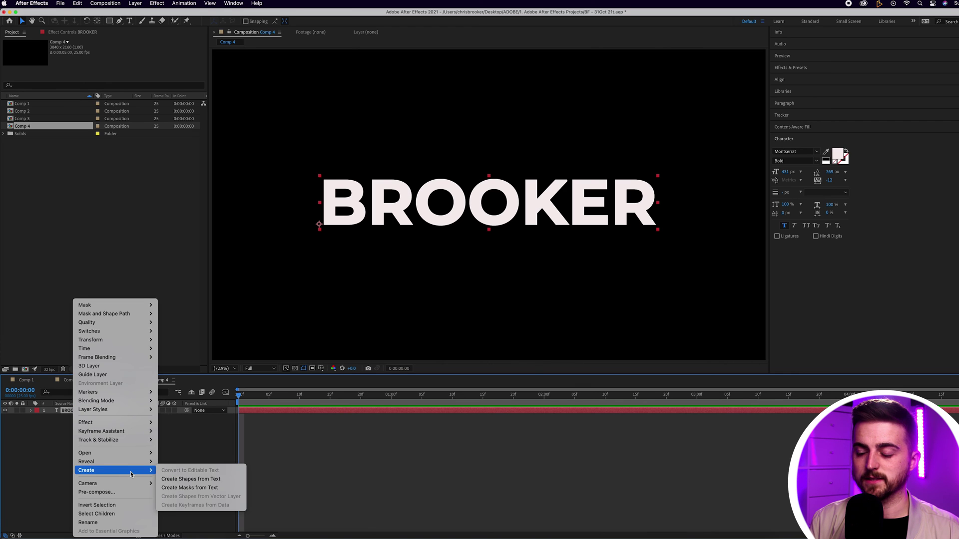
pyautogui.click(198, 480)
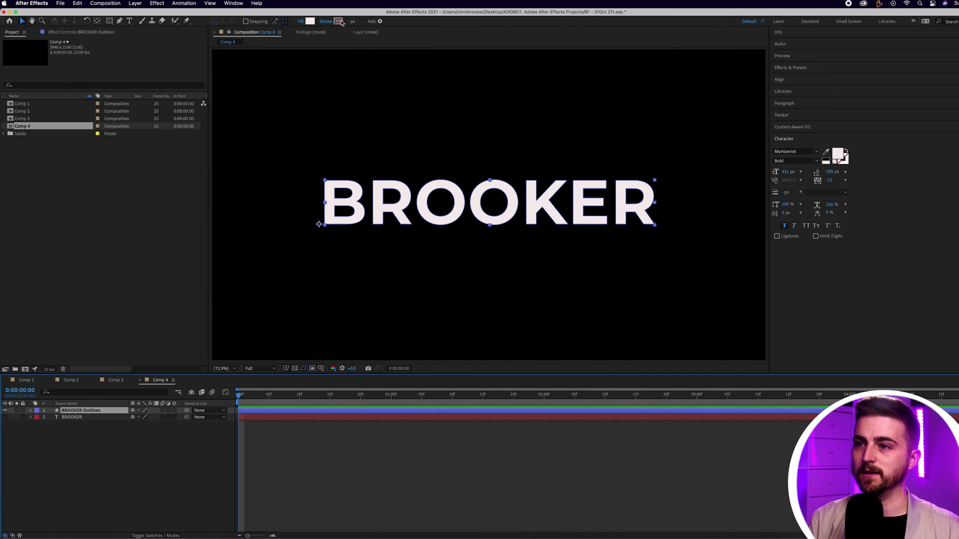
# Set the title outlines' fill to None and give them a solid colour stroke 20 px wide.
pyautogui.click(301, 22)
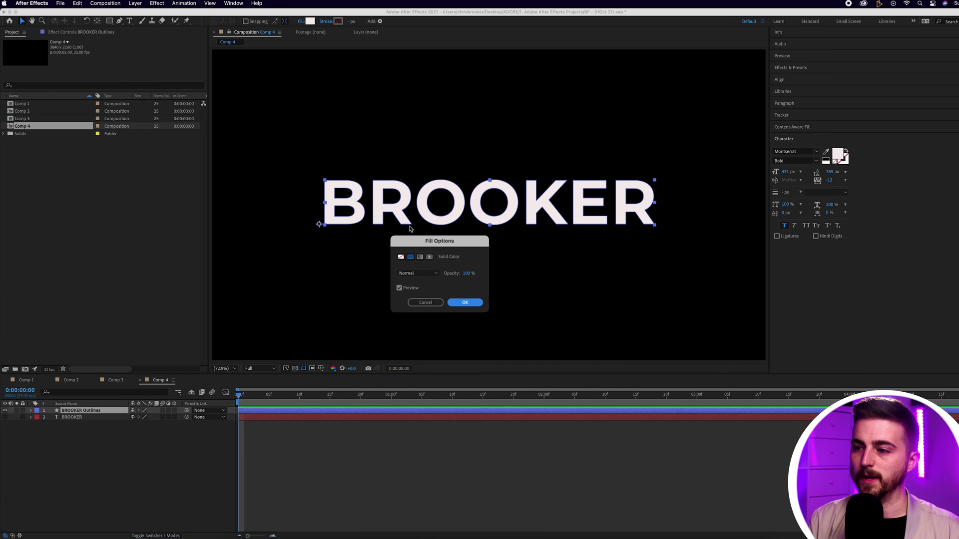
pyautogui.click(401, 257)
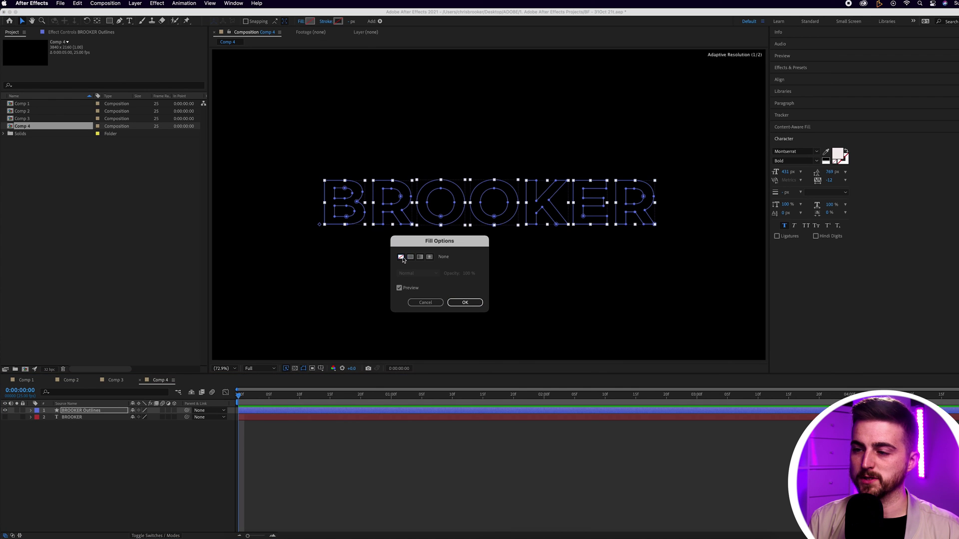
pyautogui.click(465, 302)
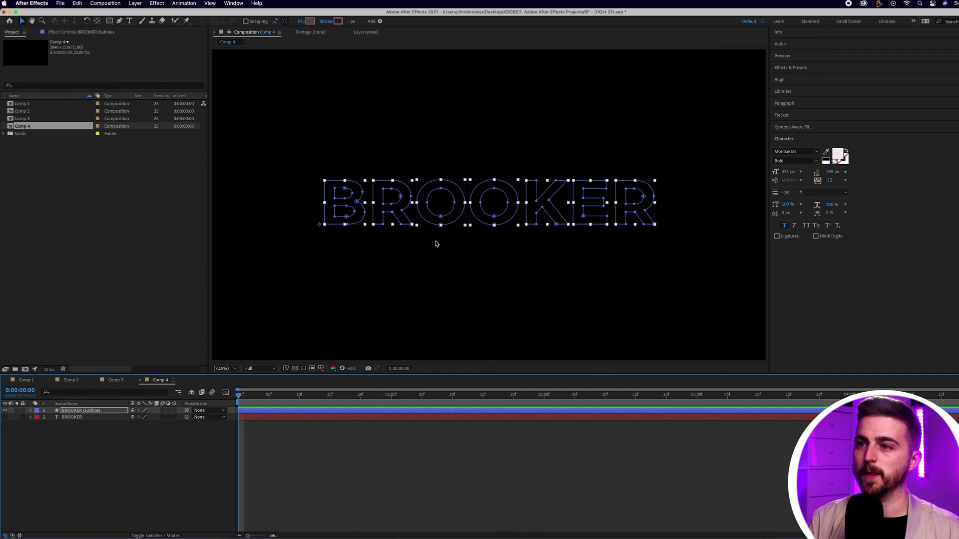
pyautogui.click(327, 22)
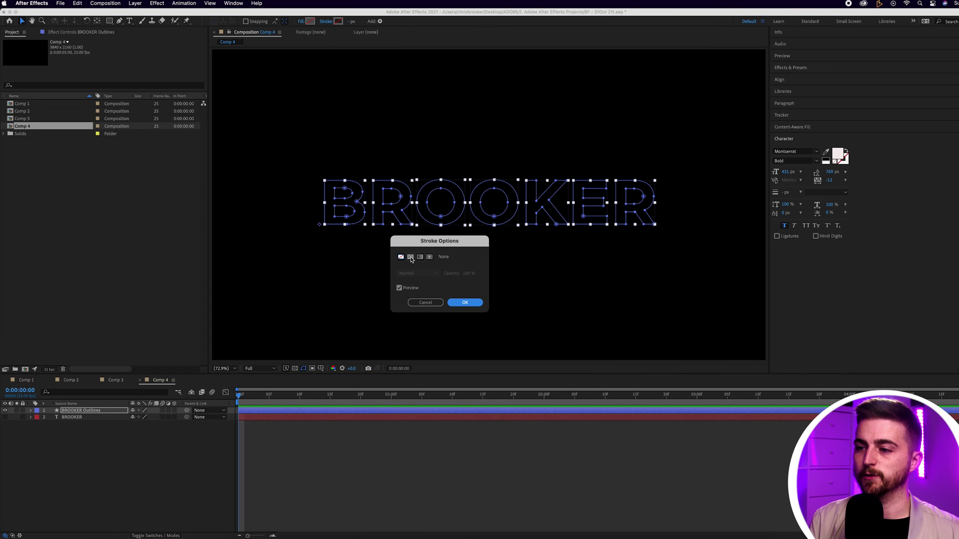
pyautogui.click(410, 257)
pyautogui.click(465, 302)
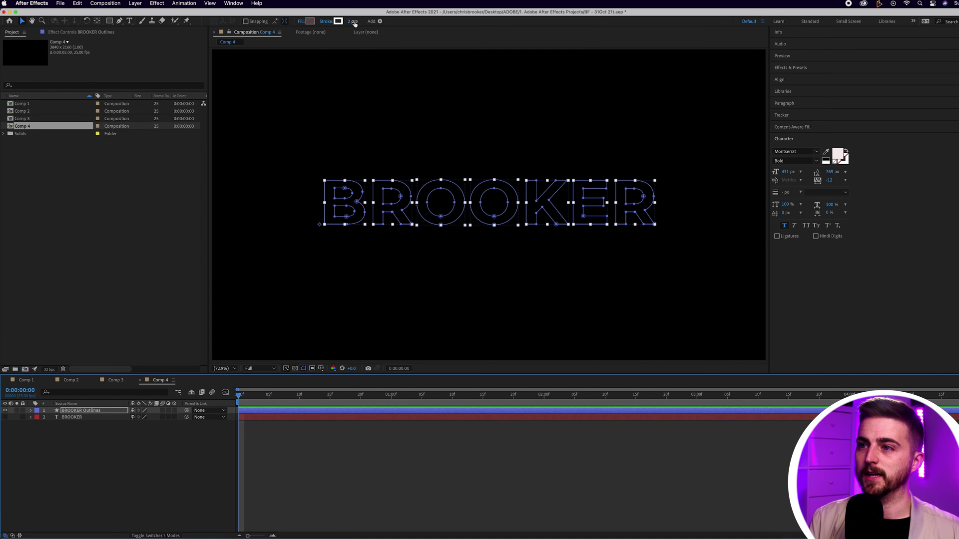
pyautogui.moveTo(351, 24); pyautogui.dragTo(358, 23)
pyautogui.click(388, 485)
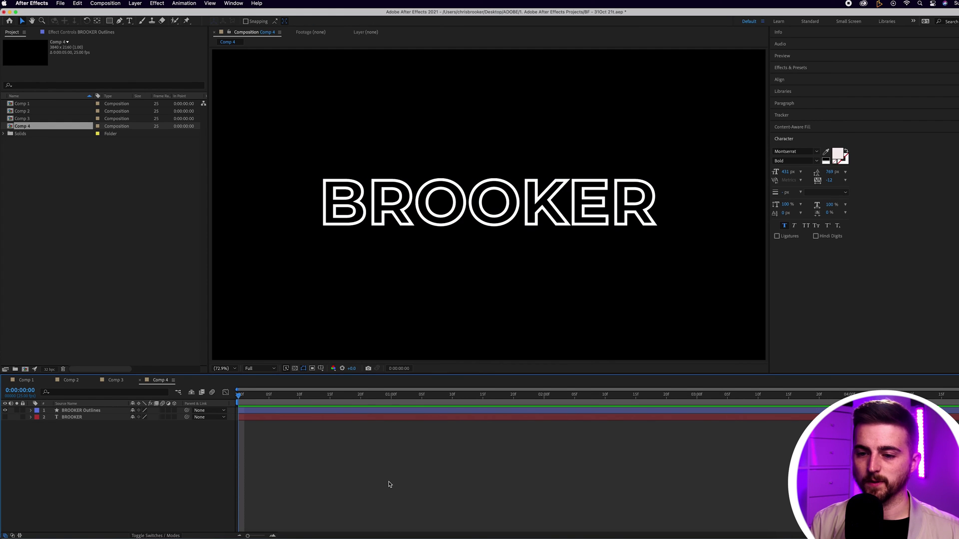
# Add Trim Paths to the title outlines layer and set its End value to 0% at the first frame.
pyautogui.click(77, 411)
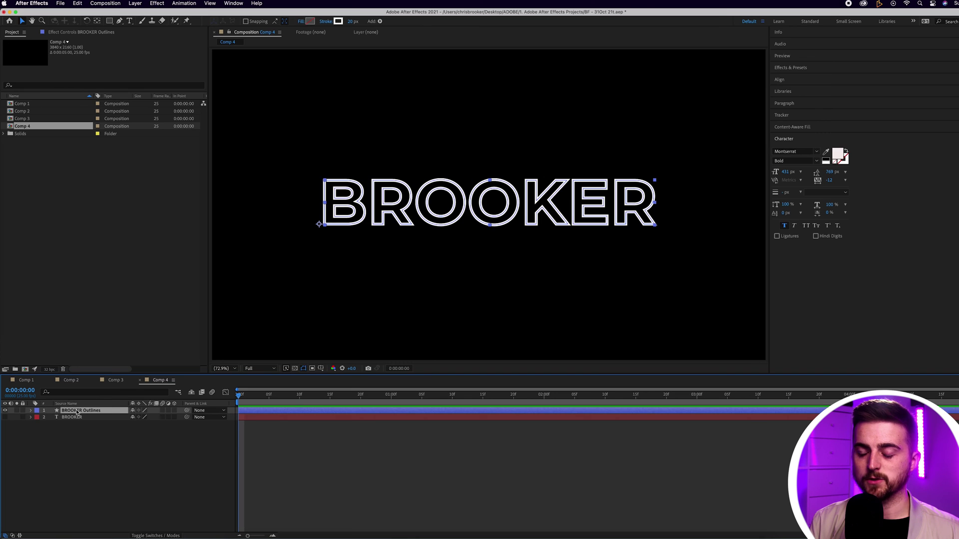
pyautogui.click(30, 411)
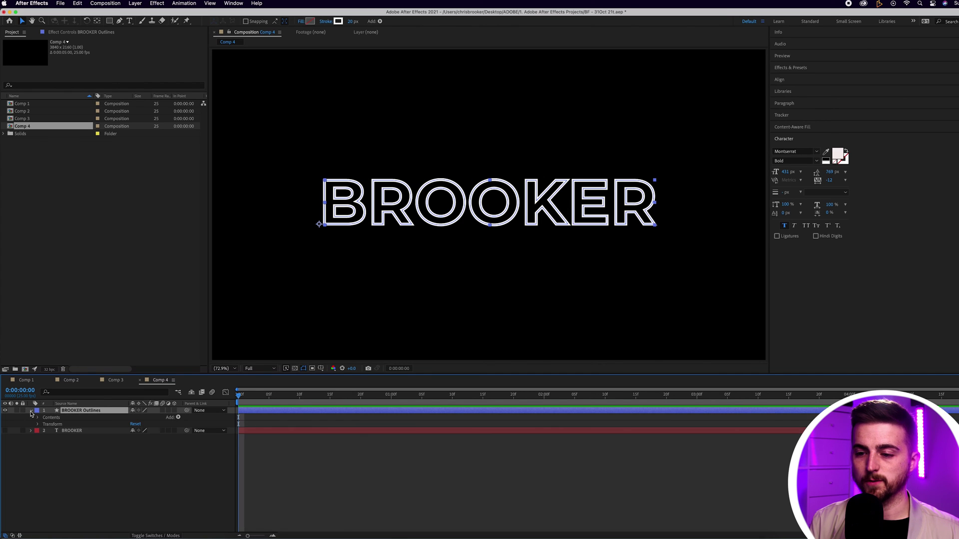
pyautogui.click(178, 418)
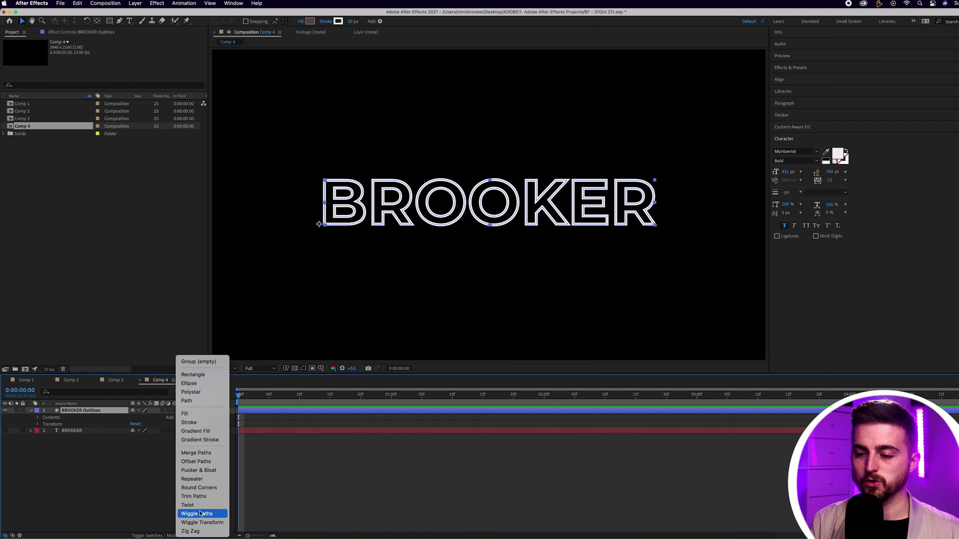
pyautogui.click(195, 496)
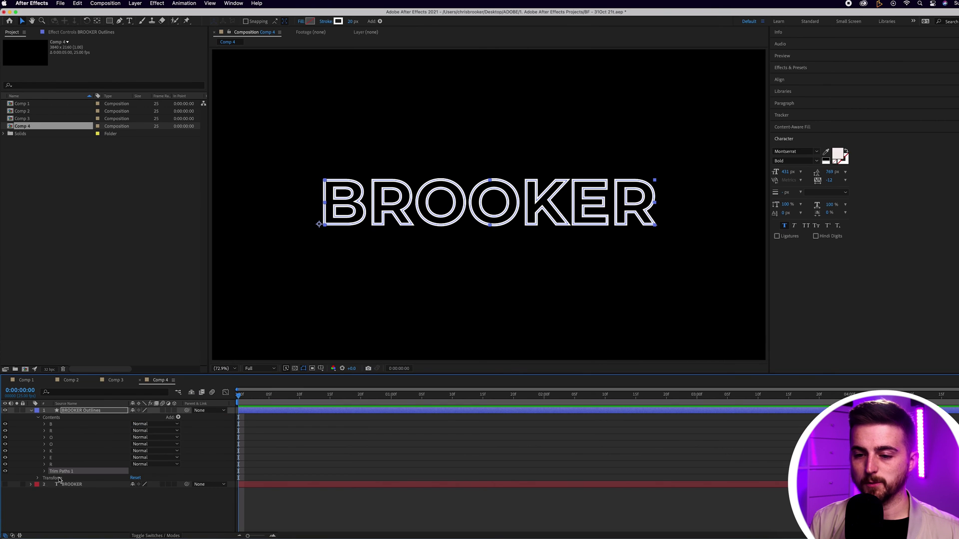
pyautogui.click(45, 472)
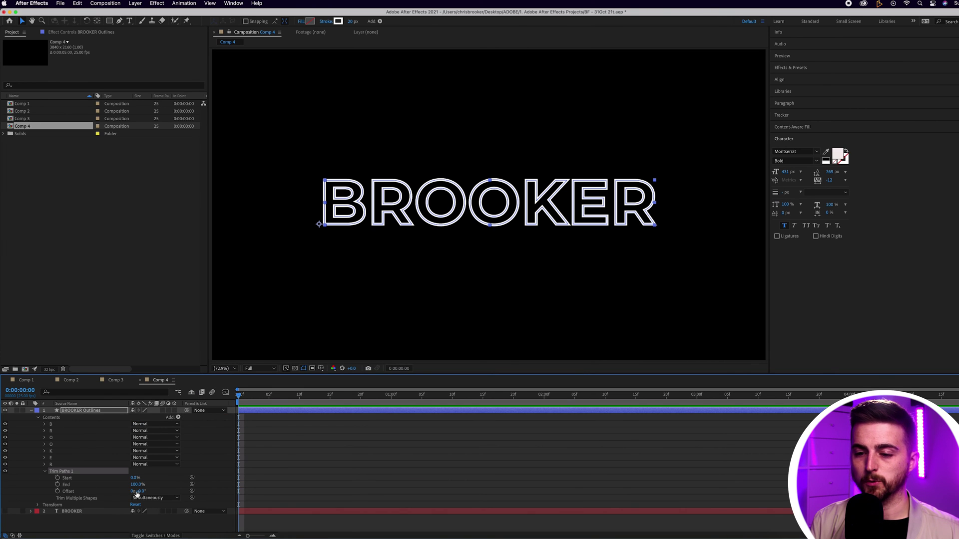
pyautogui.moveTo(136, 485); pyautogui.dragTo(72, 486)
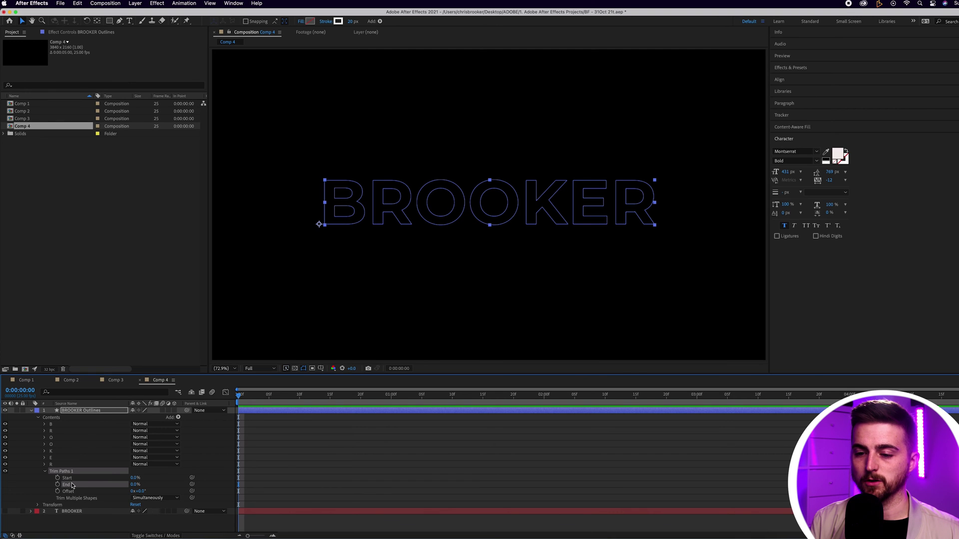
# Keyframe the outlines' Trim Paths End from 0% at the first frame to 100% about 11 frames in, and preview it.
pyautogui.click(57, 485)
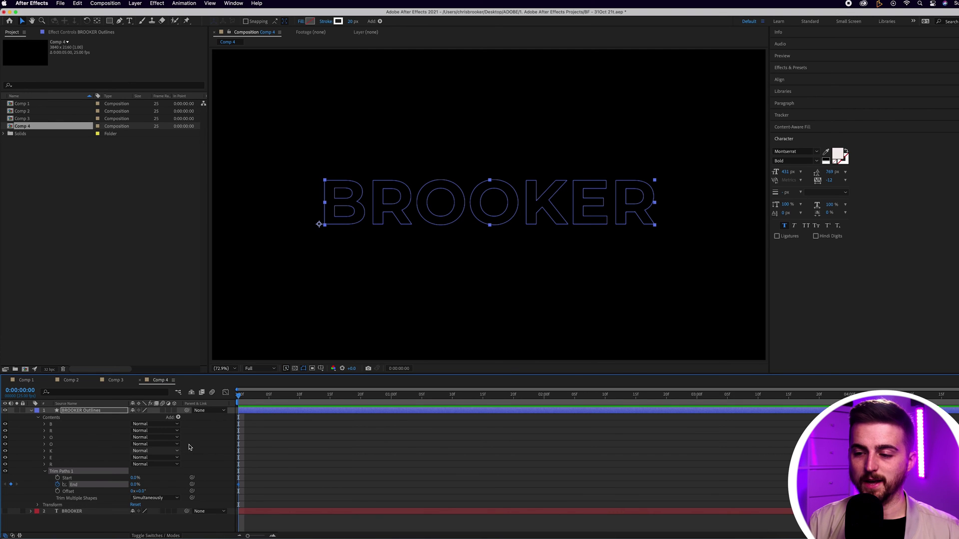
pyautogui.moveTo(254, 395); pyautogui.dragTo(306, 395)
pyautogui.moveTo(135, 488); pyautogui.dragTo(194, 489)
pyautogui.press('Home')
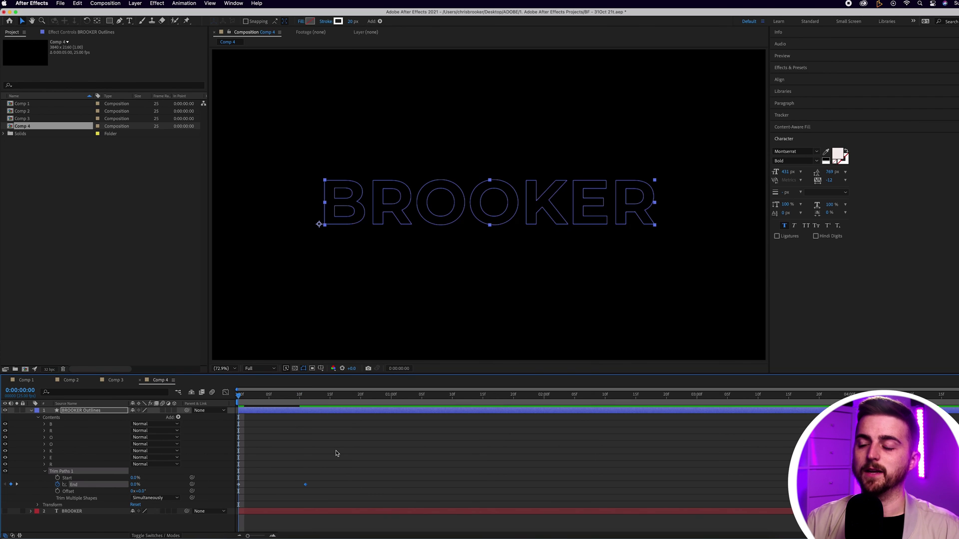
pyautogui.click(336, 454)
pyautogui.press('space')
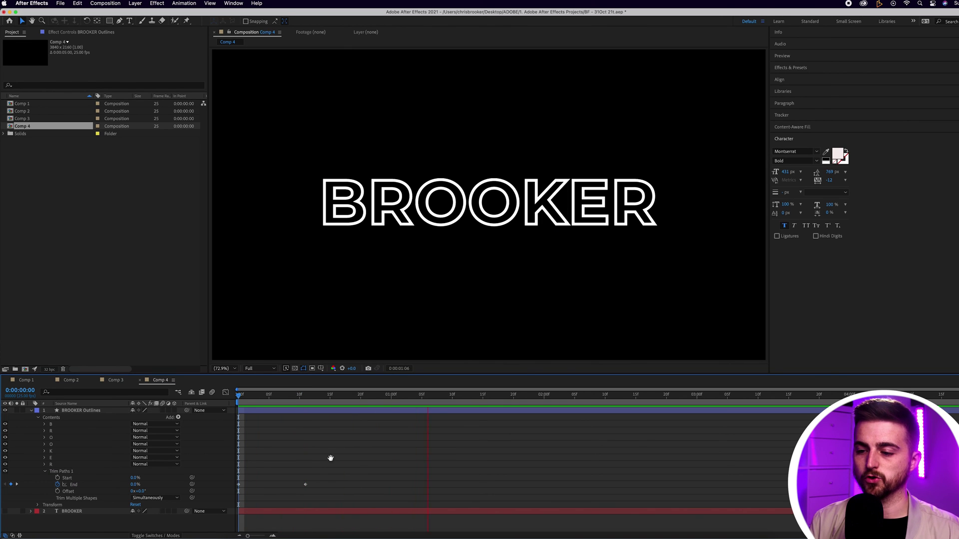
# Slow the outline drawing by moving the last End keyframe to about 0:00:02:02, previewing the timing.
pyautogui.moveTo(306, 484); pyautogui.dragTo(427, 485)
pyautogui.press('Home')
pyautogui.press('space')
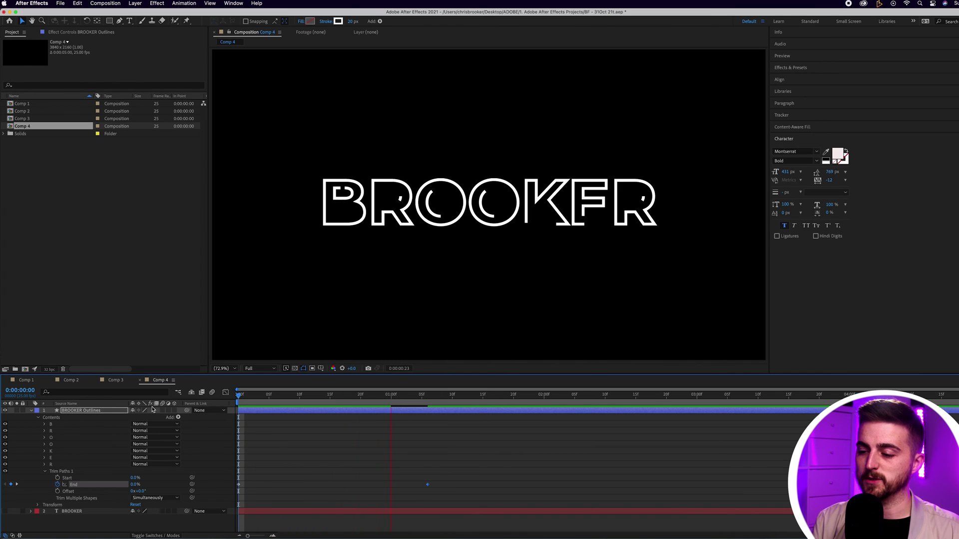
pyautogui.moveTo(427, 484); pyautogui.dragTo(555, 484)
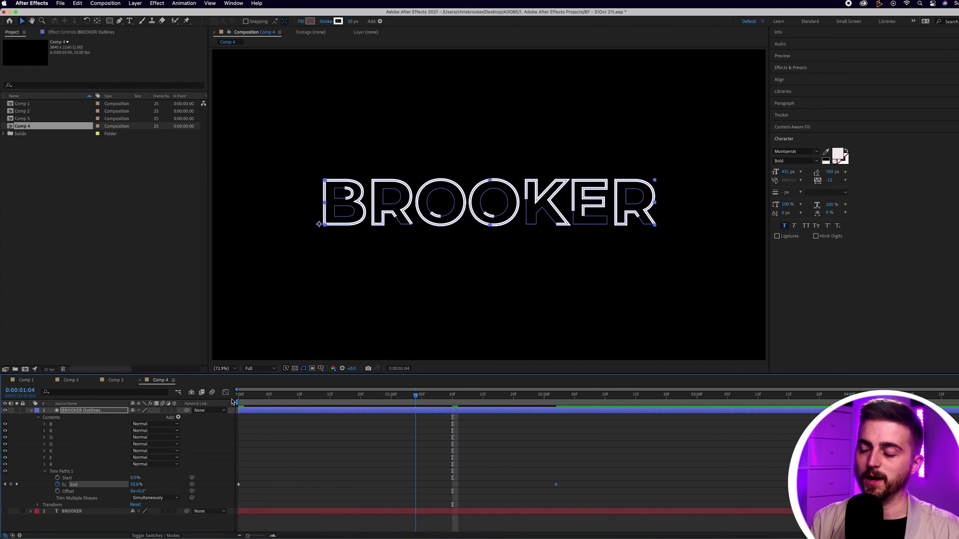
pyautogui.press('Home')
pyautogui.press('space')
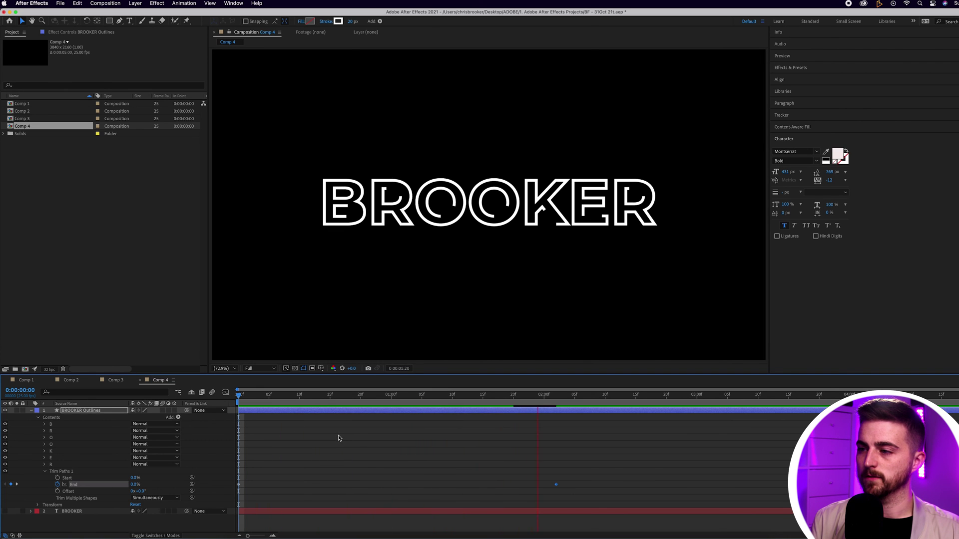
pyautogui.press('space')
# Show the filled text layer beneath the outlines and keyframe its Opacity at 0% at 0:00:01:22.
pyautogui.moveTo(488, 400); pyautogui.dragTo(525, 401)
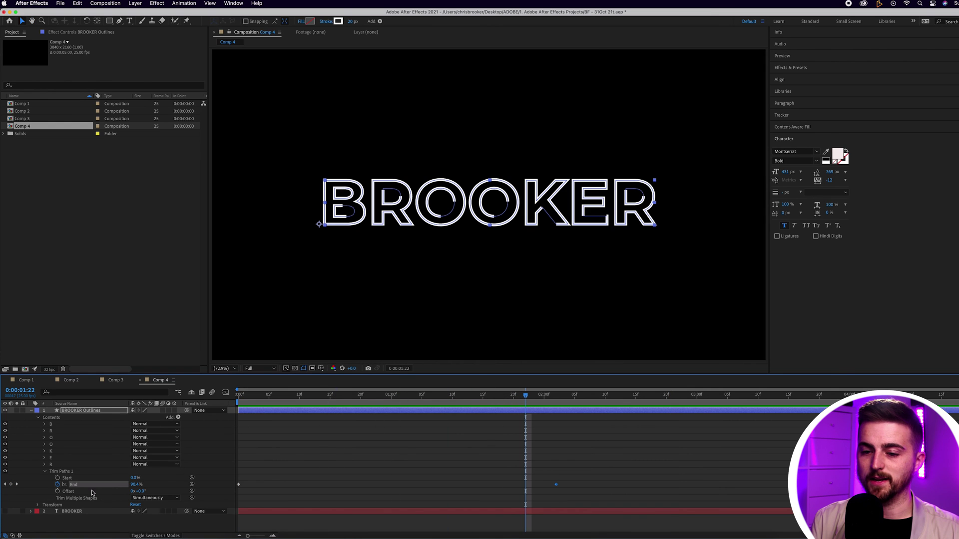
pyautogui.click(5, 512)
pyautogui.click(78, 512)
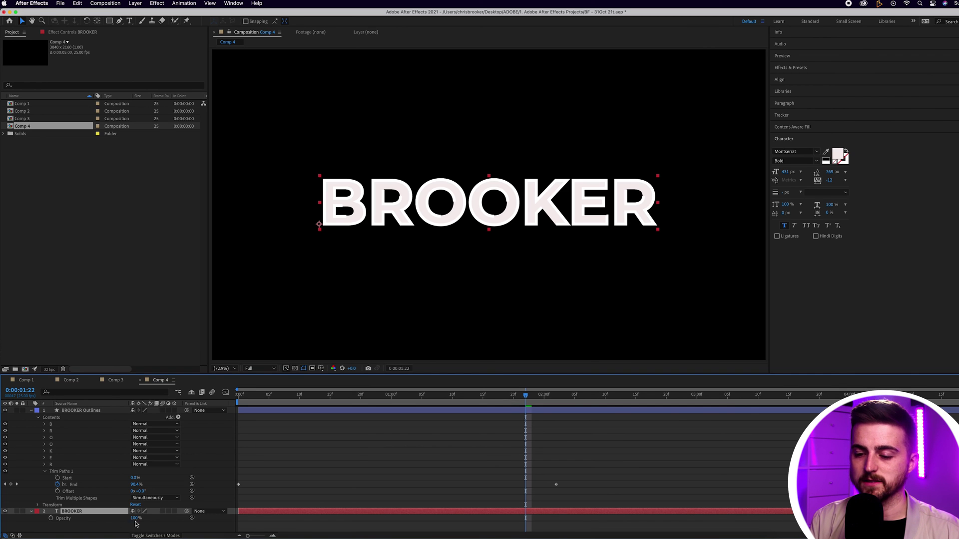
pyautogui.moveTo(136, 520); pyautogui.dragTo(60, 519)
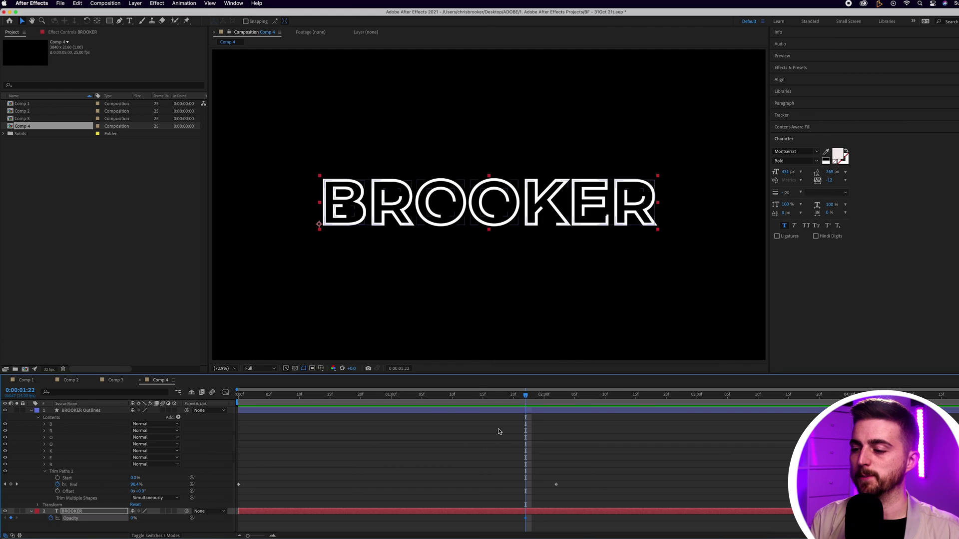
# Keyframe the filled text layer's Opacity at 100% at 0:00:02:10 and preview the fade-in from the start.
pyautogui.moveTo(527, 398); pyautogui.dragTo(605, 398)
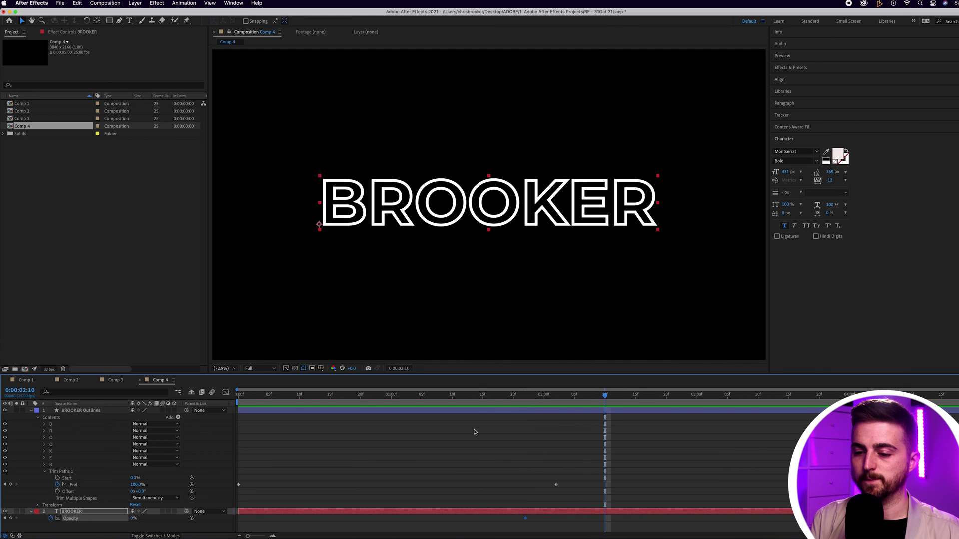
pyautogui.moveTo(132, 521); pyautogui.dragTo(150, 521)
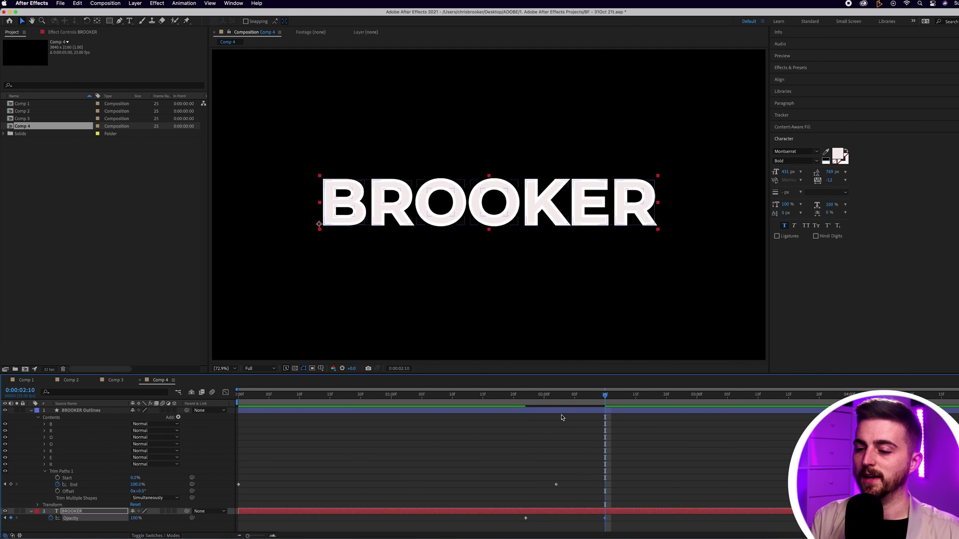
pyautogui.press('Home')
pyautogui.press('space')
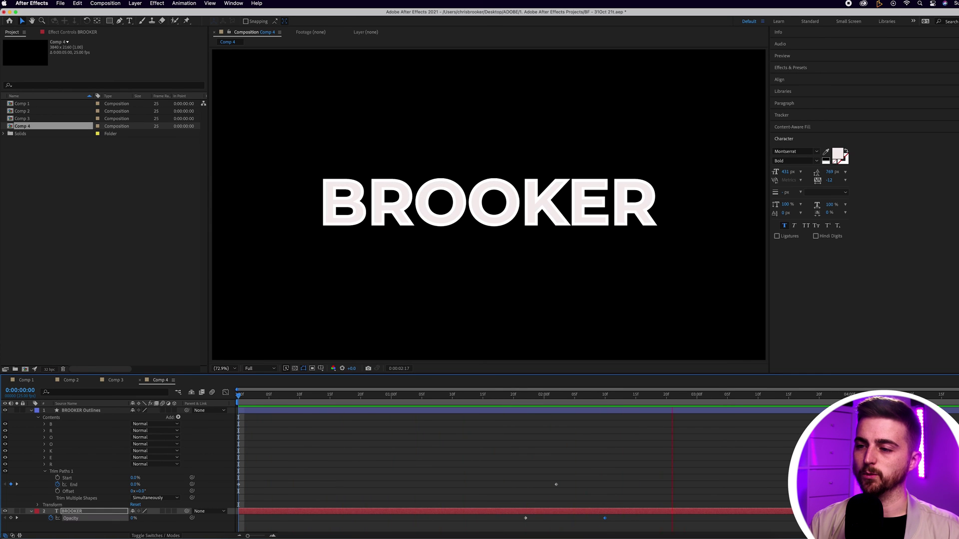
pyautogui.press('space')
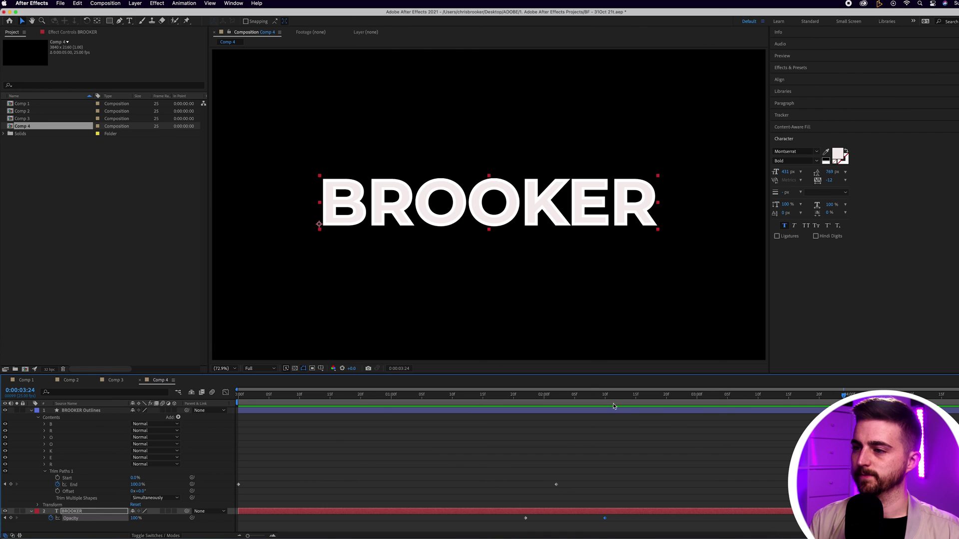
pyautogui.press('Home')
pyautogui.press('space')
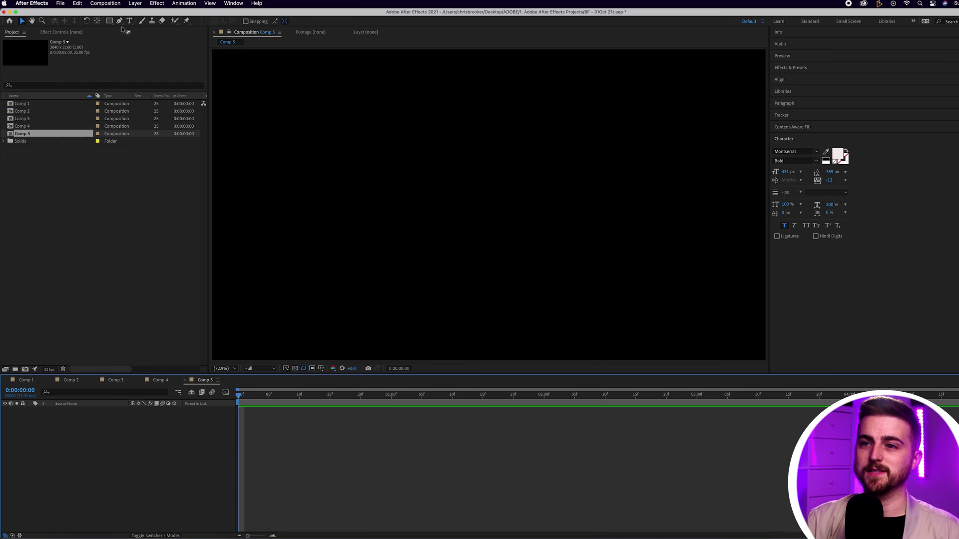
# Add the same one-word title to Comp 5 and position it at the frame's centre using the proportional grid.
pyautogui.click(129, 21)
pyautogui.click(397, 195)
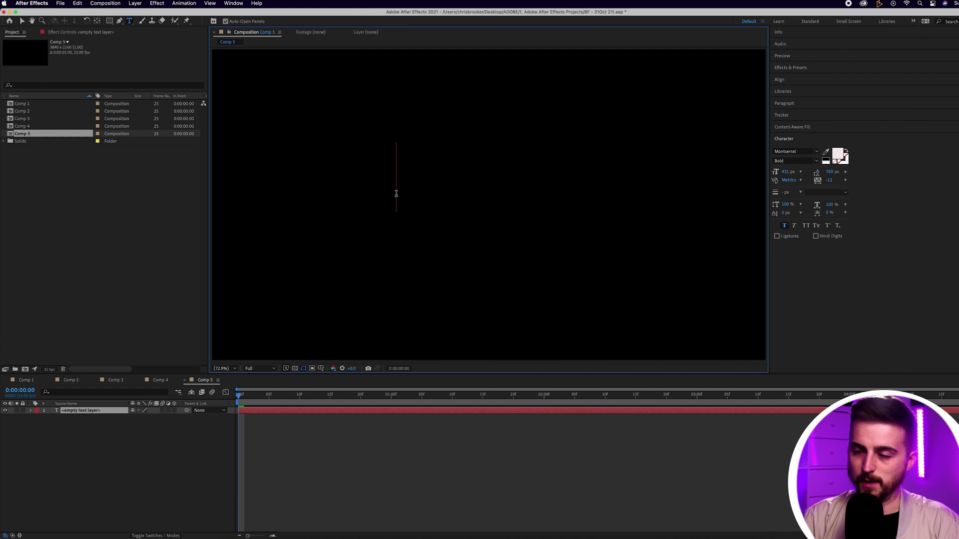
pyautogui.write('BROOKER')
pyautogui.click(21, 21)
pyautogui.click(321, 368)
pyautogui.click(333, 386)
pyautogui.moveTo(572, 170); pyautogui.dragTo(495, 202)
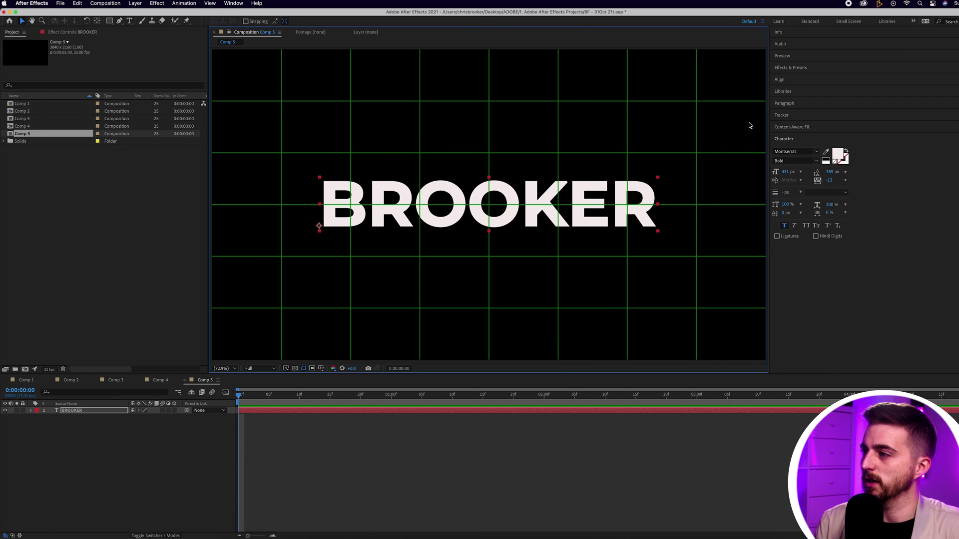
# Centre-align the title's paragraph and move the text back to the middle of the frame.
pyautogui.click(785, 104)
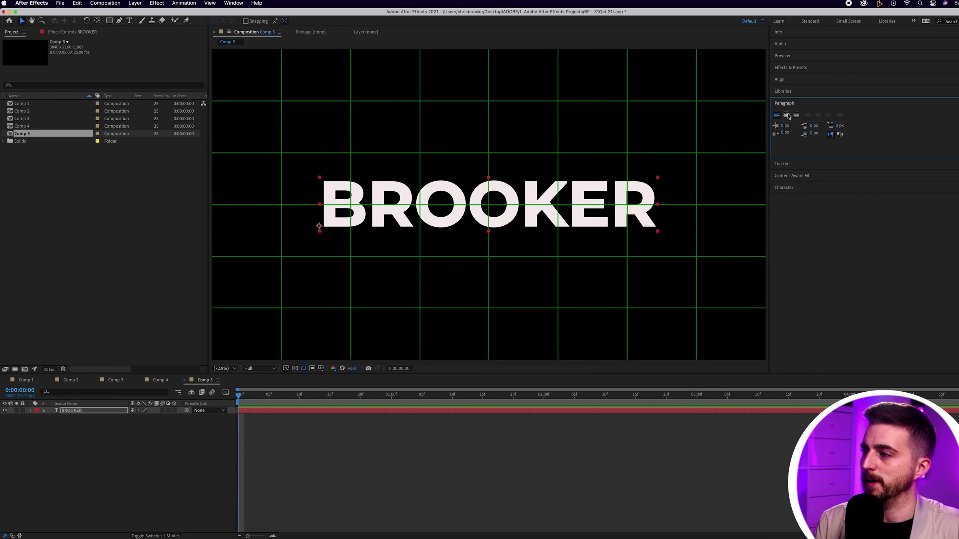
pyautogui.click(788, 115)
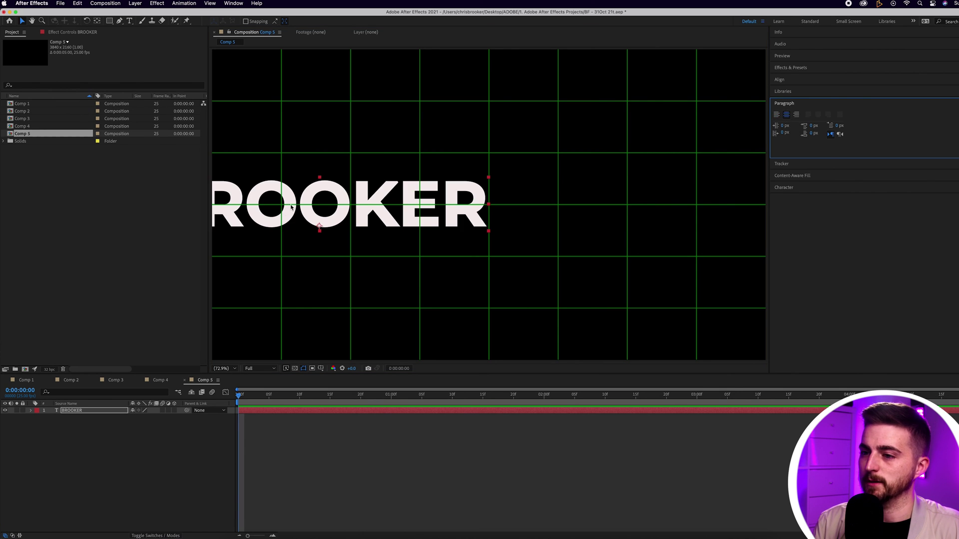
pyautogui.moveTo(347, 218); pyautogui.dragTo(492, 229)
# Set the title's Anchor Point to -2.0, -146.0 at the middle of the letters and recentre the title in the frame.
pyautogui.click(70, 413)
pyautogui.moveTo(141, 417)
pyautogui.mouseDown()
pyautogui.moveTo(150, 418)
pyautogui.moveTo(131, 417)
pyautogui.mouseUp()
pyautogui.moveTo(502, 222); pyautogui.dragTo(505, 201)
pyautogui.moveTo(150, 418); pyautogui.dragTo(105, 427)
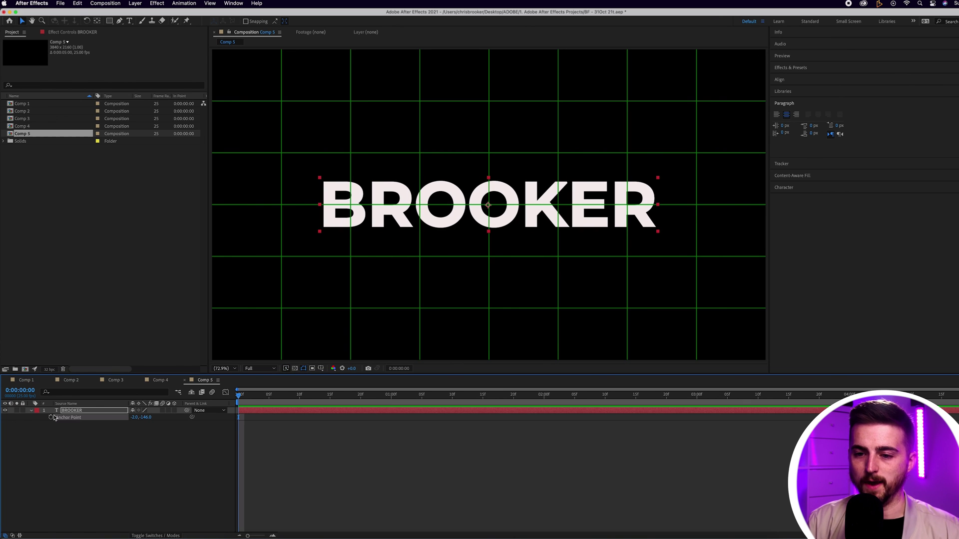
pyautogui.press('a')
pyautogui.click(85, 465)
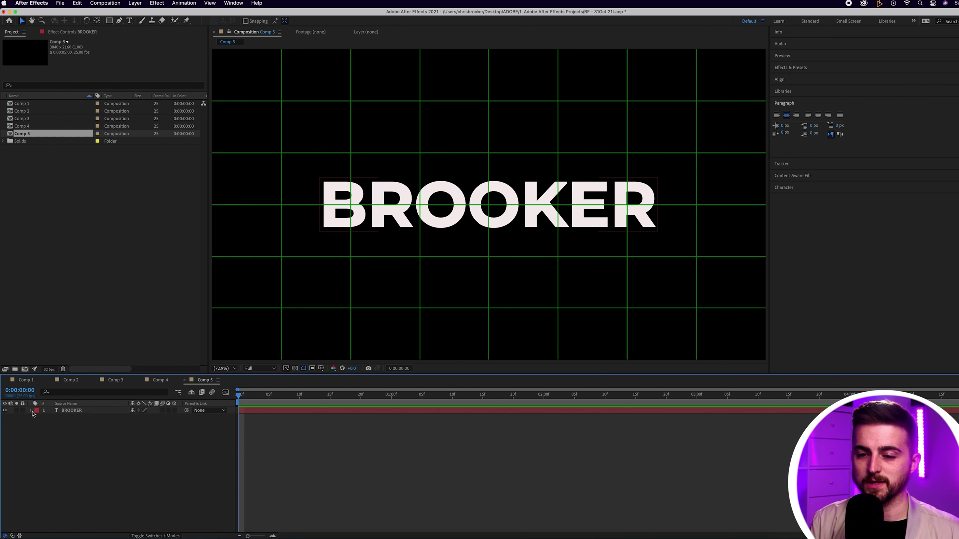
# Add a Tracking animator to the title's text layer.
pyautogui.click(32, 410)
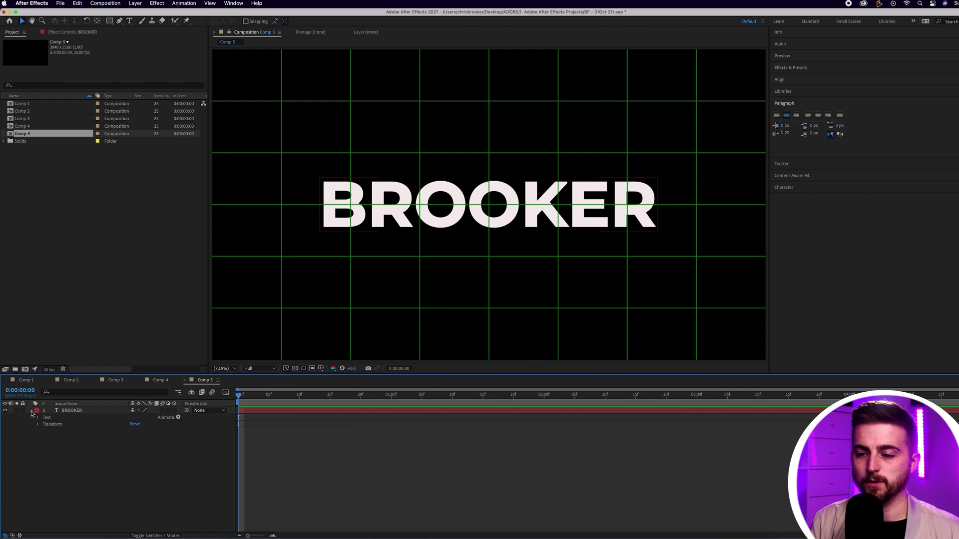
pyautogui.click(178, 418)
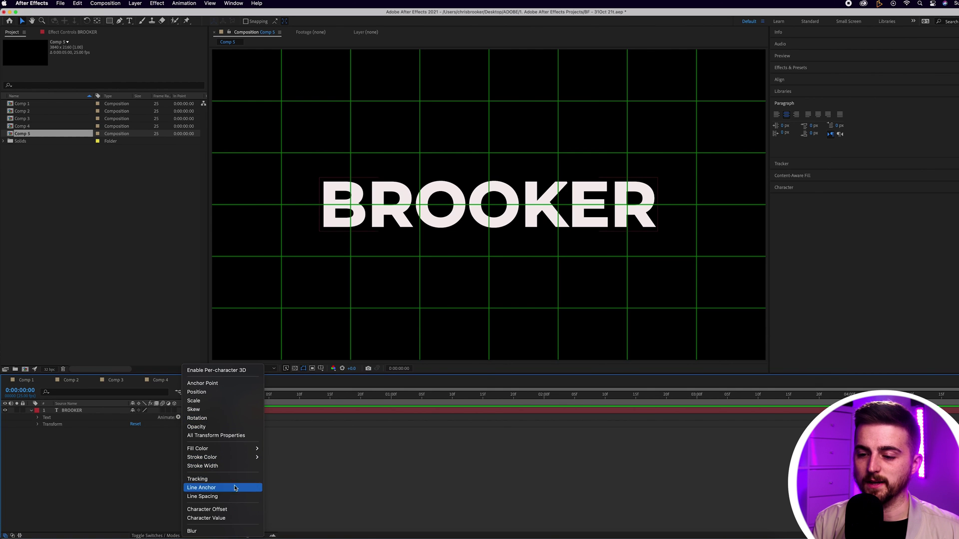
pyautogui.click(213, 480)
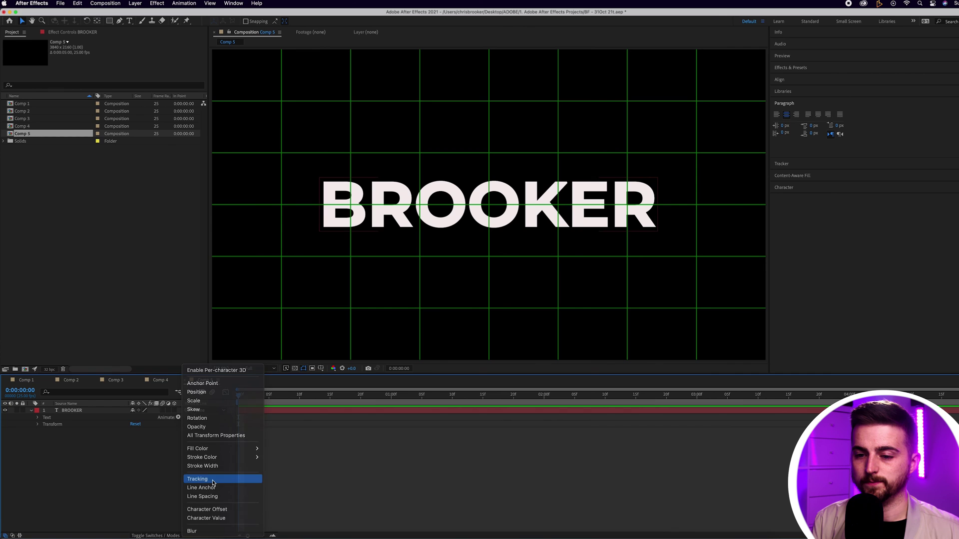
pyautogui.click(123, 486)
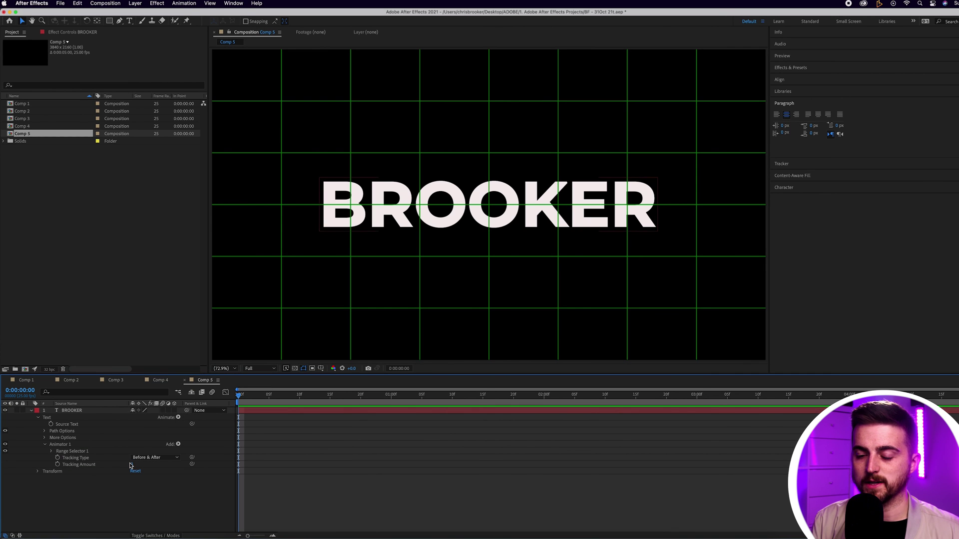
# Keyframe Tracking Amount from 0 at the first frame to 179 at 0:00:01:24 and preview the letters spreading.
pyautogui.click(58, 465)
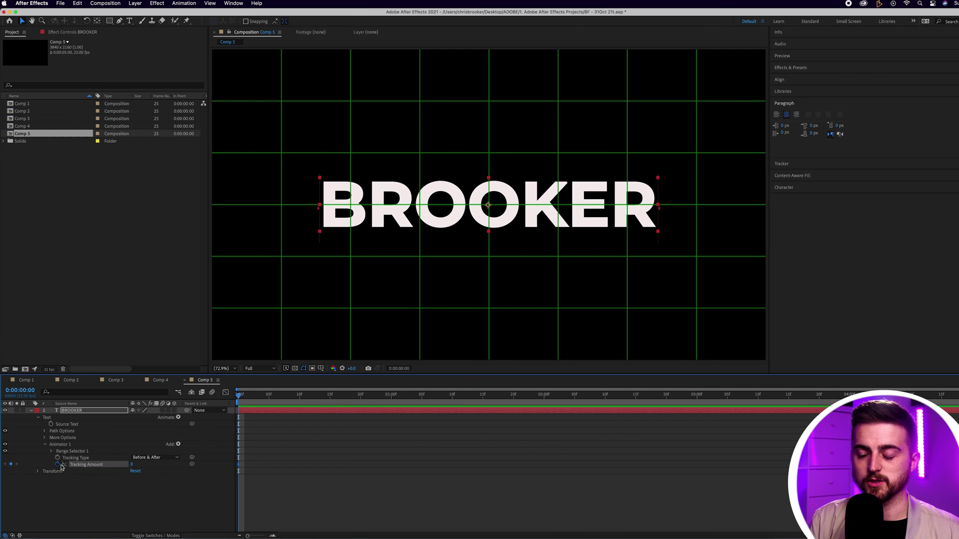
pyautogui.moveTo(250, 401); pyautogui.dragTo(537, 398)
pyautogui.moveTo(132, 466); pyautogui.dragTo(199, 464)
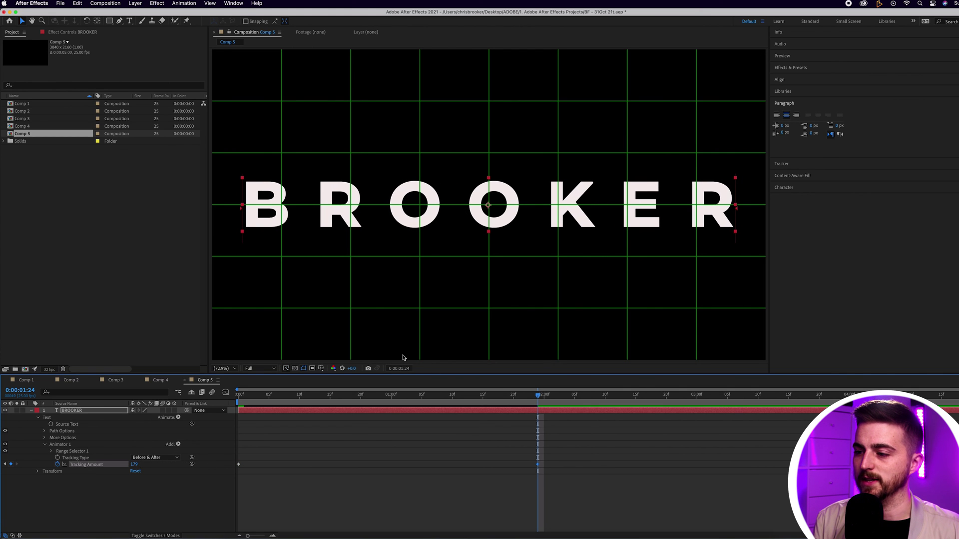
pyautogui.press('Home')
pyautogui.click(386, 437)
pyautogui.press('super+apostrophe')
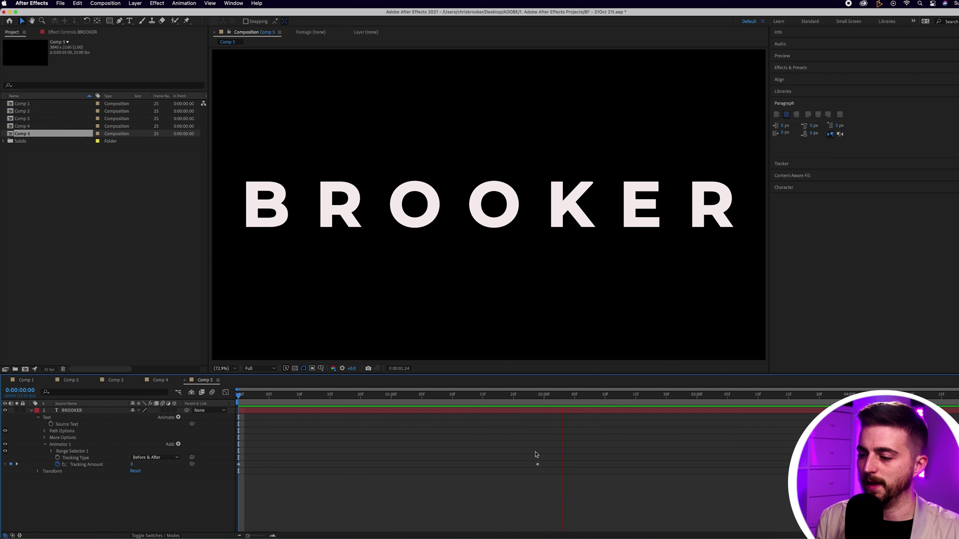
# Slow the tracking animation by moving its last keyframe to about 0:00:03:10, and return to the first frame.
pyautogui.press('space')
pyautogui.moveTo(537, 467)
pyautogui.mouseDown()
pyautogui.moveTo(855, 467)
pyautogui.moveTo(758, 464)
pyautogui.mouseUp()
pyautogui.moveTo(562, 395); pyautogui.dragTo(218, 406)
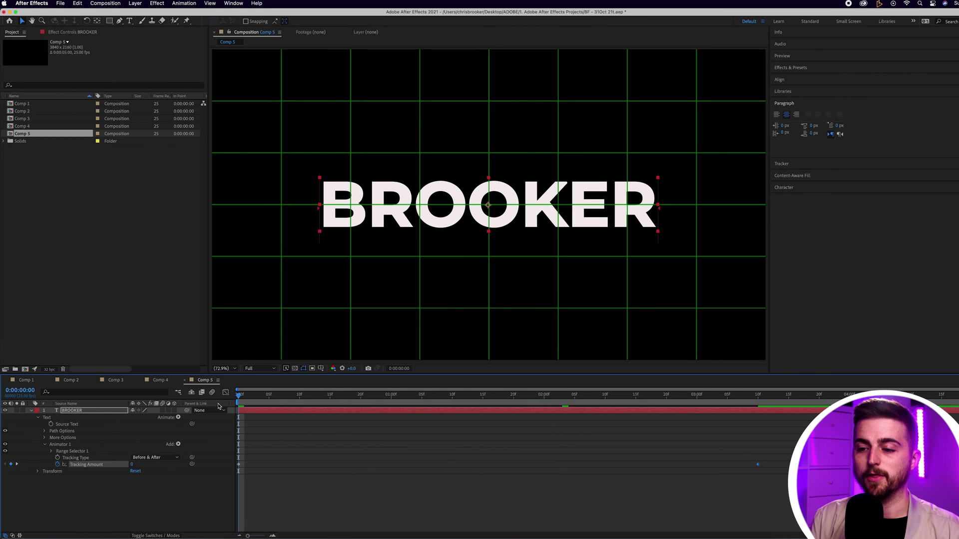
# Keyframe the title's Scale from 88% at the first frame to 101% at 0:00:03:03, and return to the start.
pyautogui.press('s')
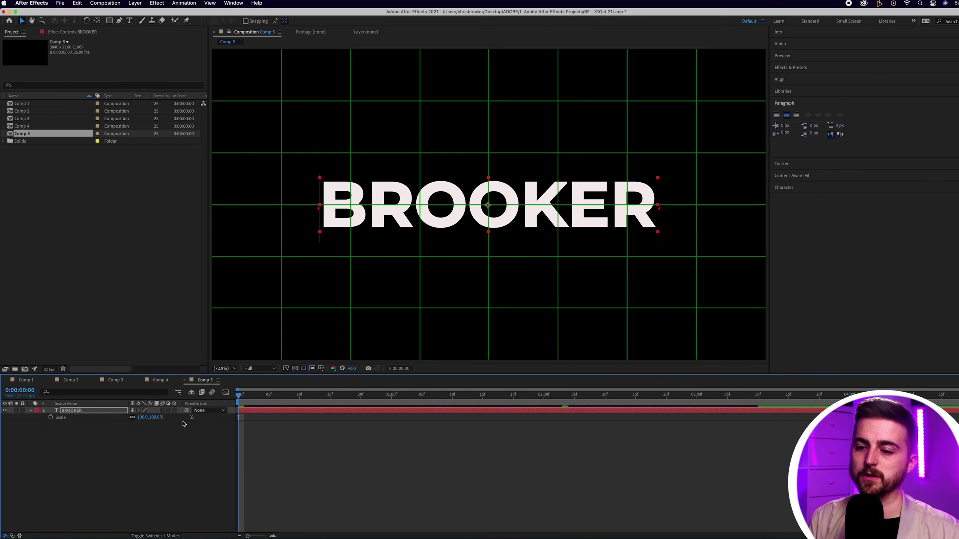
pyautogui.moveTo(143, 417); pyautogui.dragTo(136, 420)
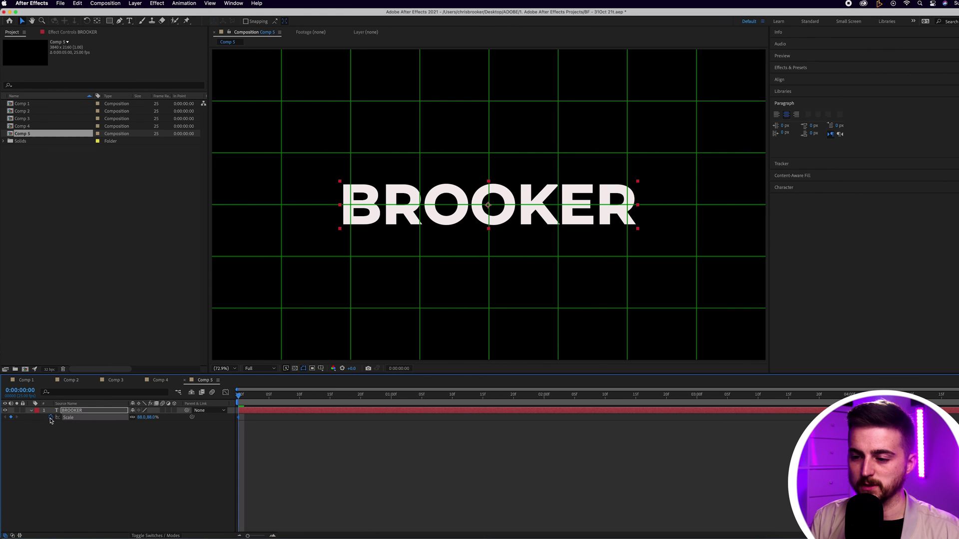
pyautogui.press('space')
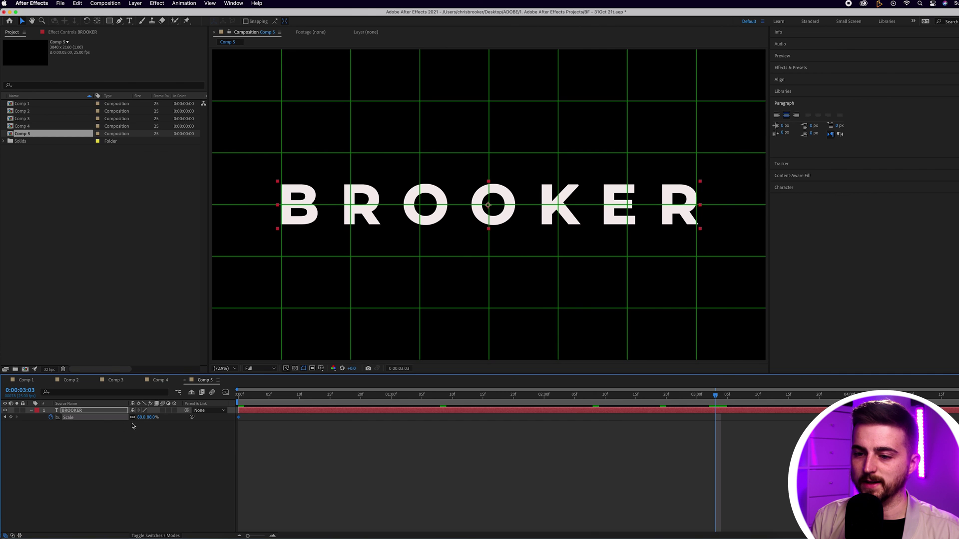
pyautogui.moveTo(147, 417); pyautogui.dragTo(144, 418)
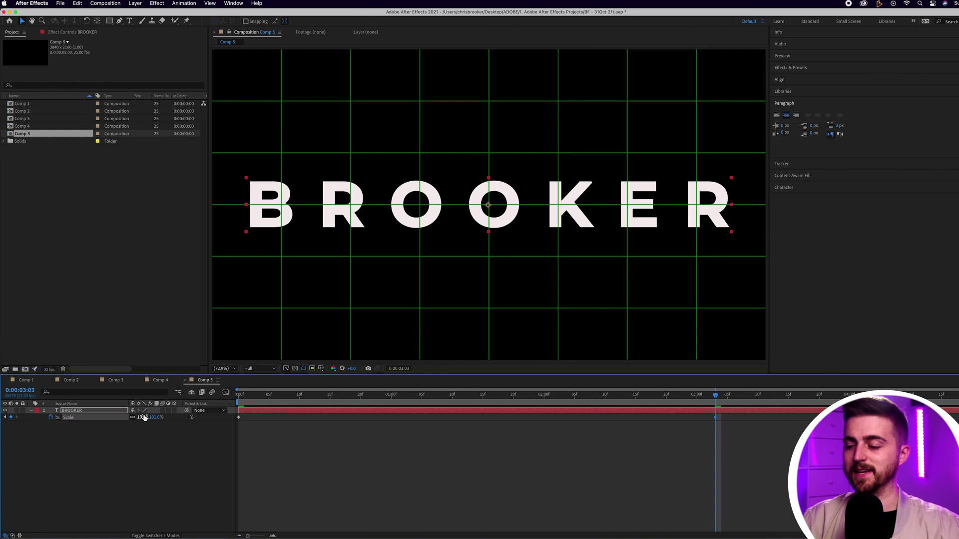
pyautogui.moveTo(718, 403); pyautogui.dragTo(49, 400)
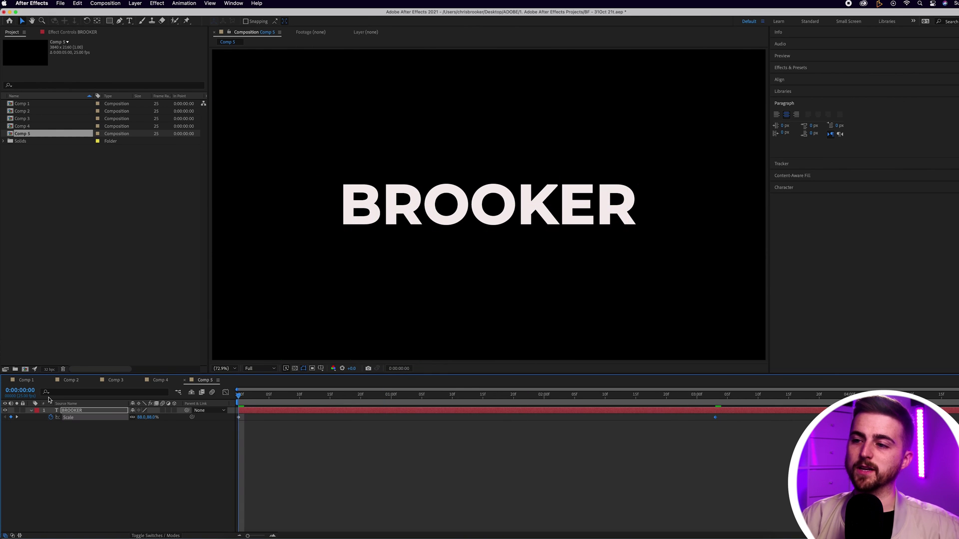